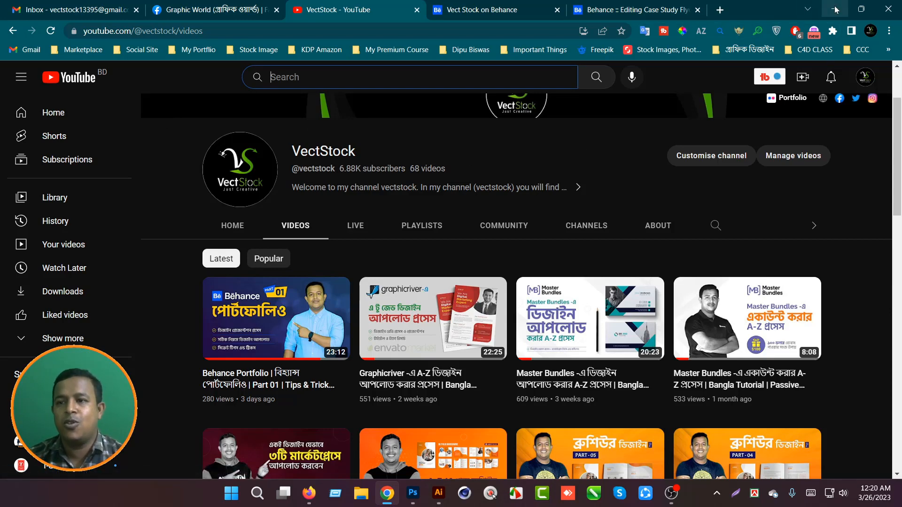
Switch to Illustrator, unlock all objects and group the artwork of the front page with the CASE STUDY title.
left_click(439, 494)
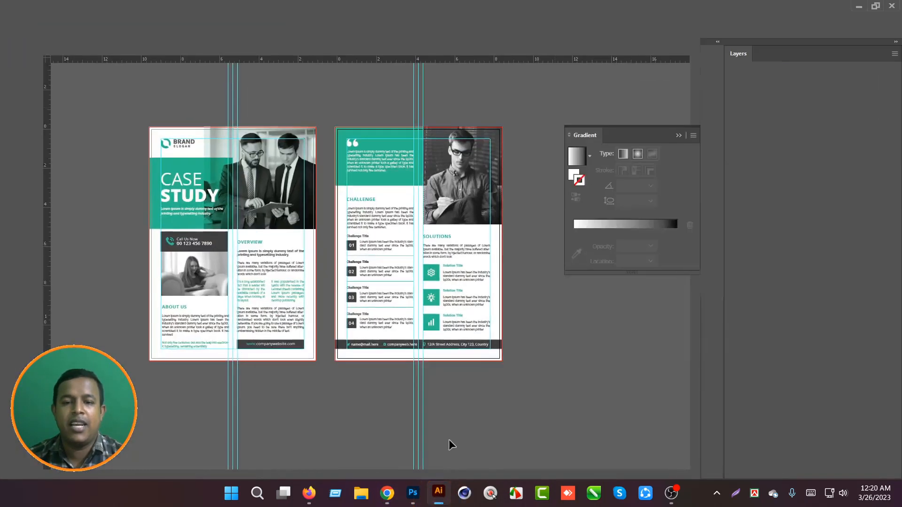
key("ctrl+space")
left_click_drag(330, 207, 340, 282)
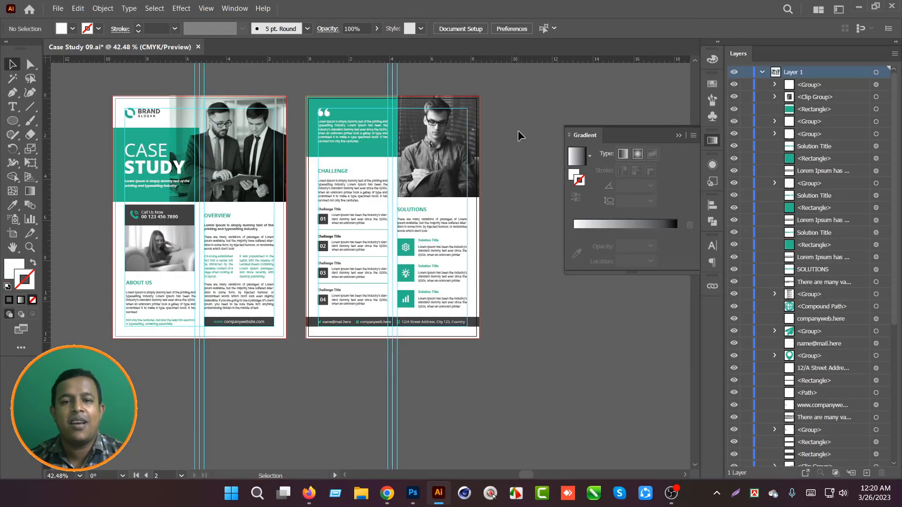
left_click(98, 94)
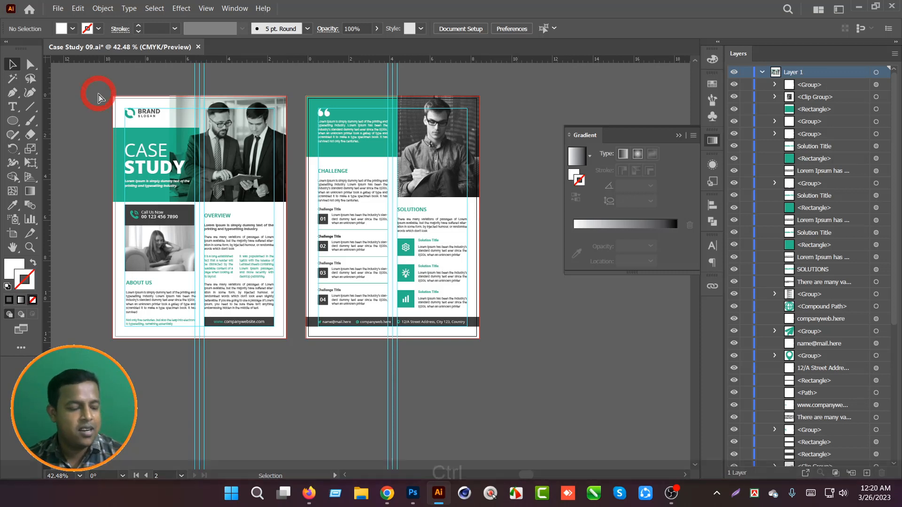
key("ctrl+alt+2")
left_click_drag(95, 81, 298, 373)
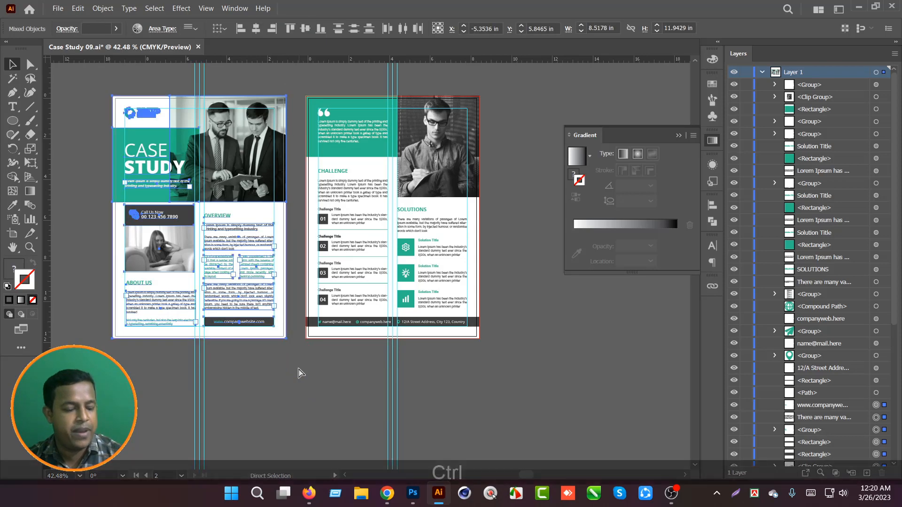
key("ctrl+g")
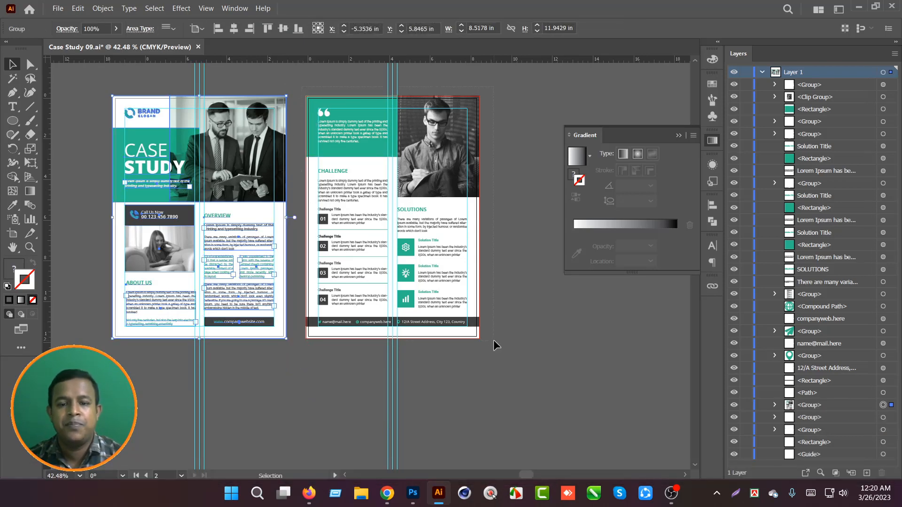
Group all artwork of the back page containing the Challenge and Solutions sections.
left_click_drag(493, 341, 495, 354)
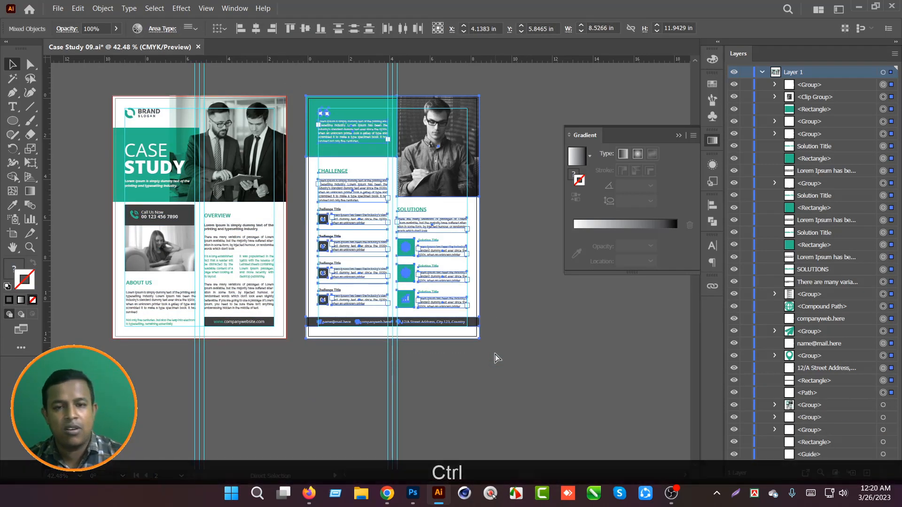
key("ctrl+g")
left_click(491, 365)
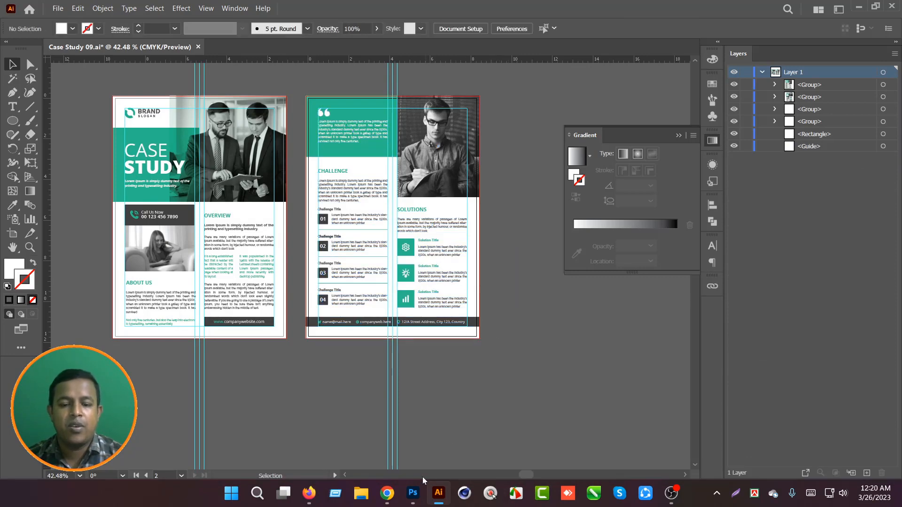
Switch to Photoshop and view the Case02.psd mockup, returning to Case01.psd.
left_click(412, 494)
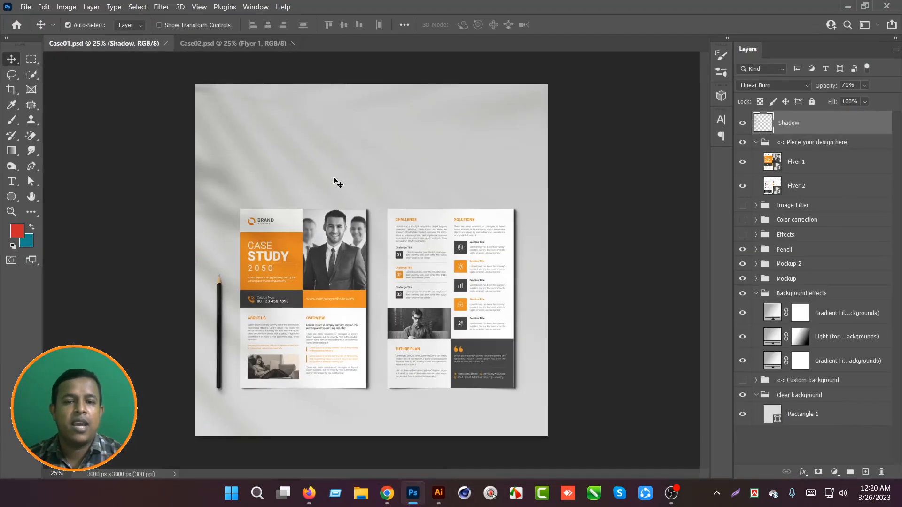
left_click(210, 43)
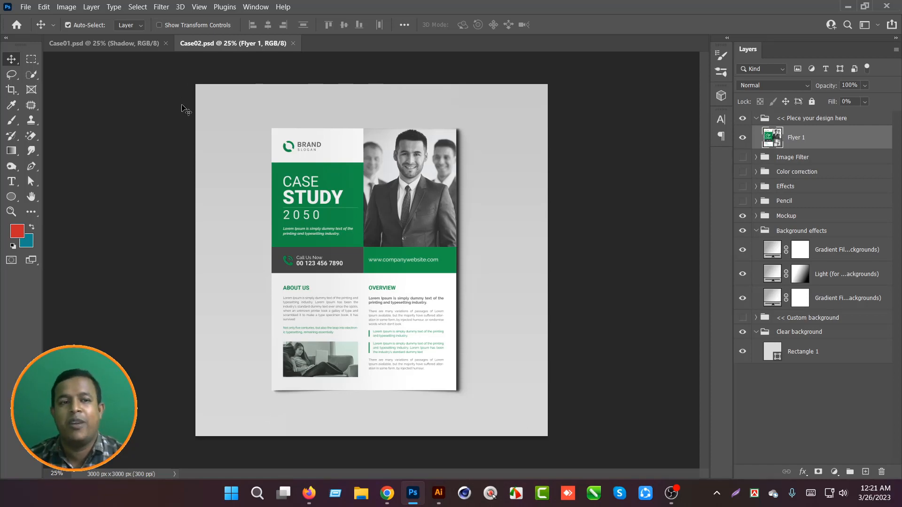
left_click(114, 48)
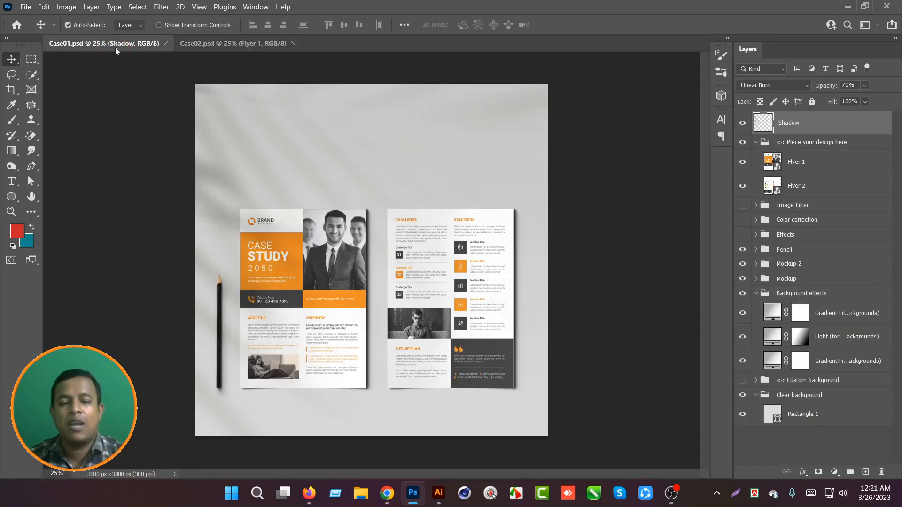
Switch to Chrome, search Google for "behance cover image size" and highlight the minimum upload size, 808x632, in the answer.
left_click(387, 493)
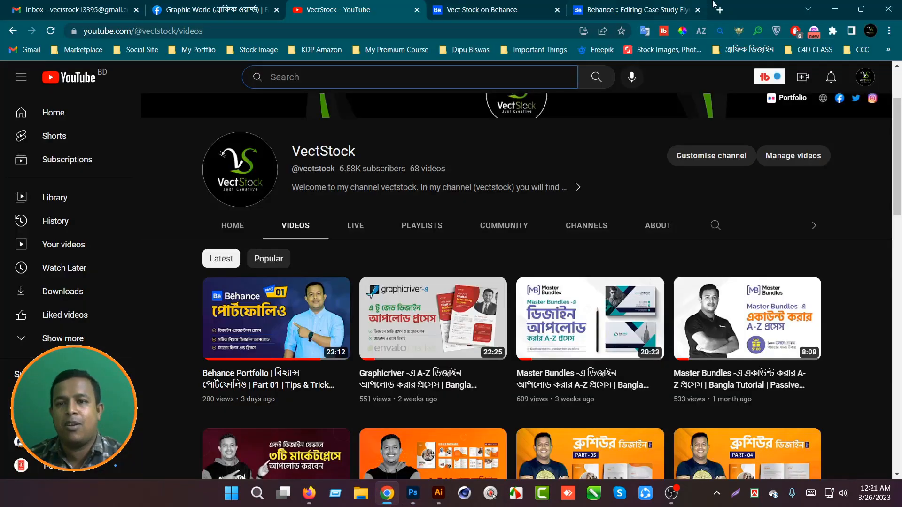
left_click(724, 13)
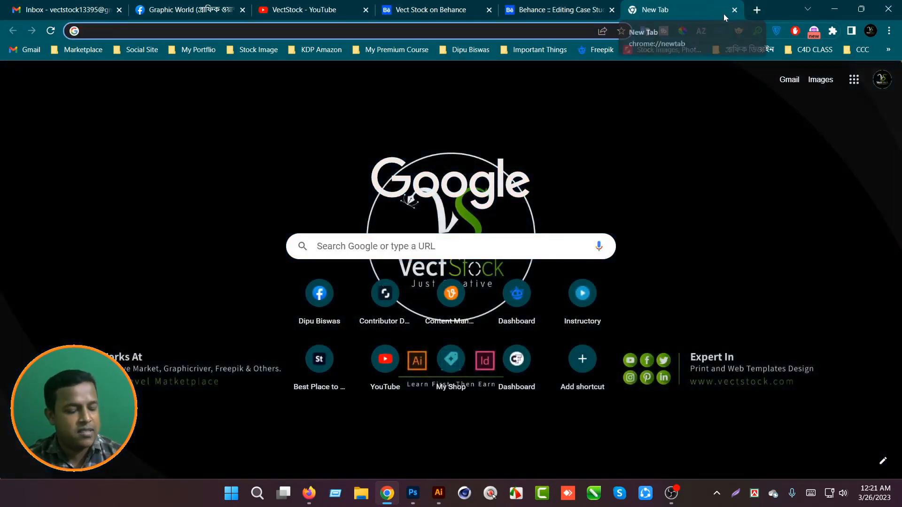
type("behance.net/vectstock")
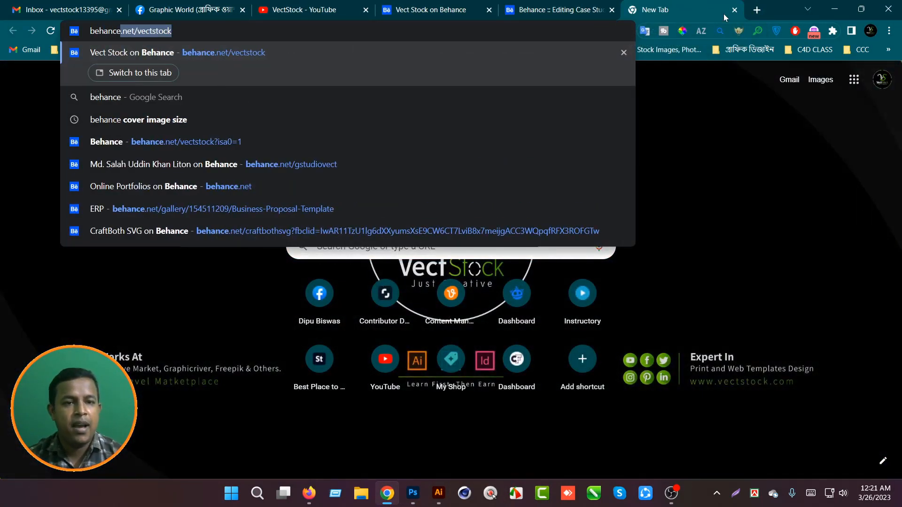
left_click(145, 120)
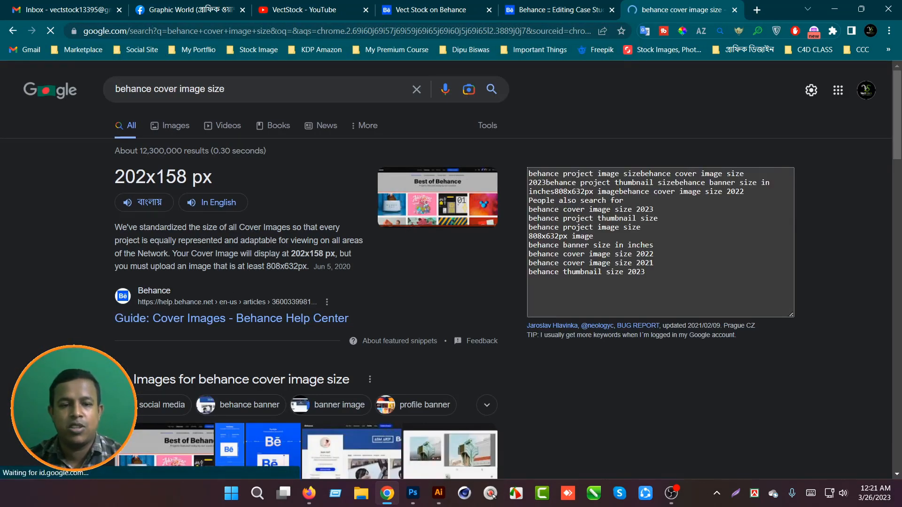
left_click_drag(299, 266, 271, 266)
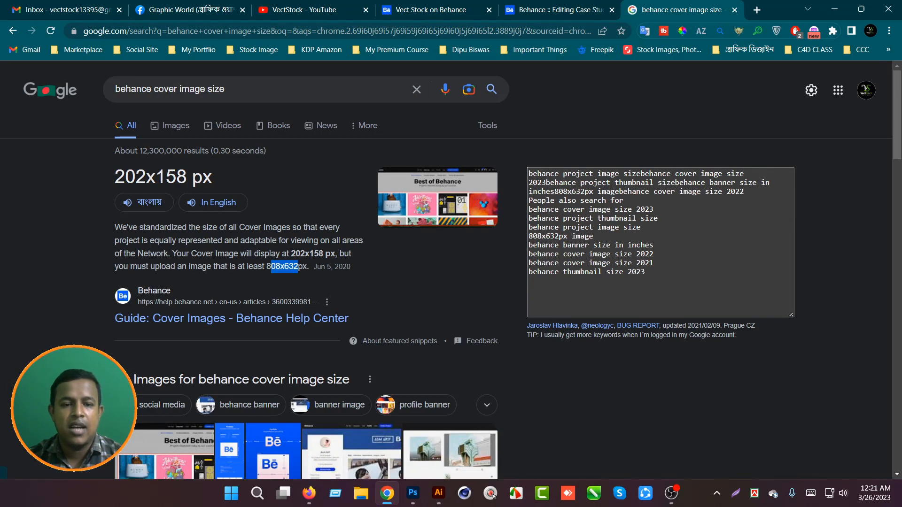
left_click(268, 266)
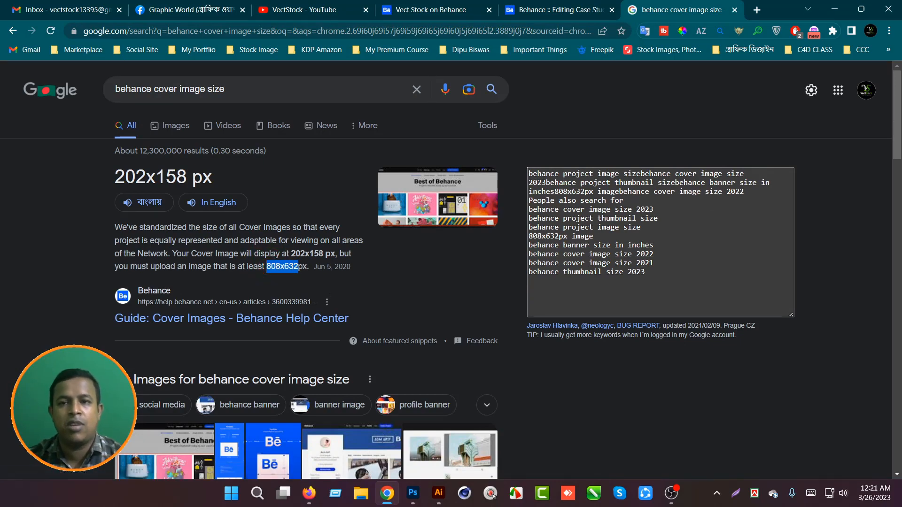
Switch to Photoshop and set the canvas size of Case01.psd to 808 by 632 pixels.
left_click(413, 493)
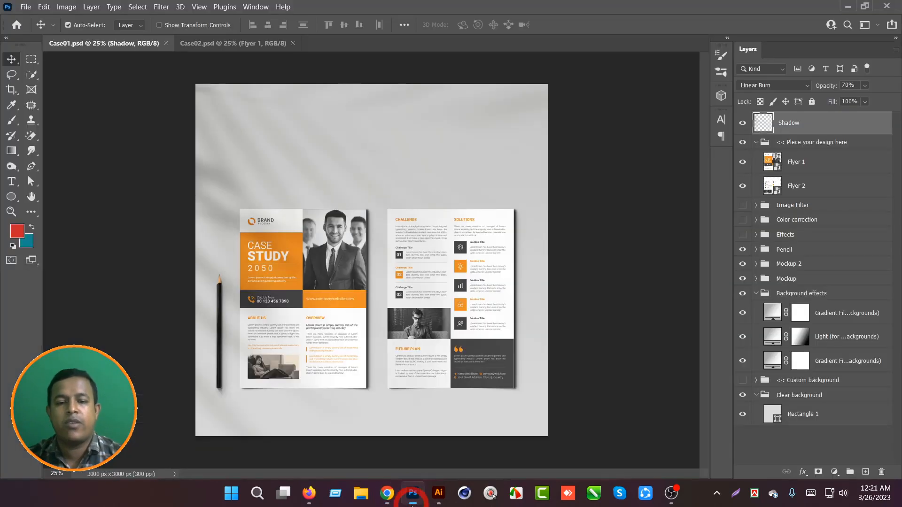
key("ctrl+space")
left_click_drag(392, 200, 377, 188)
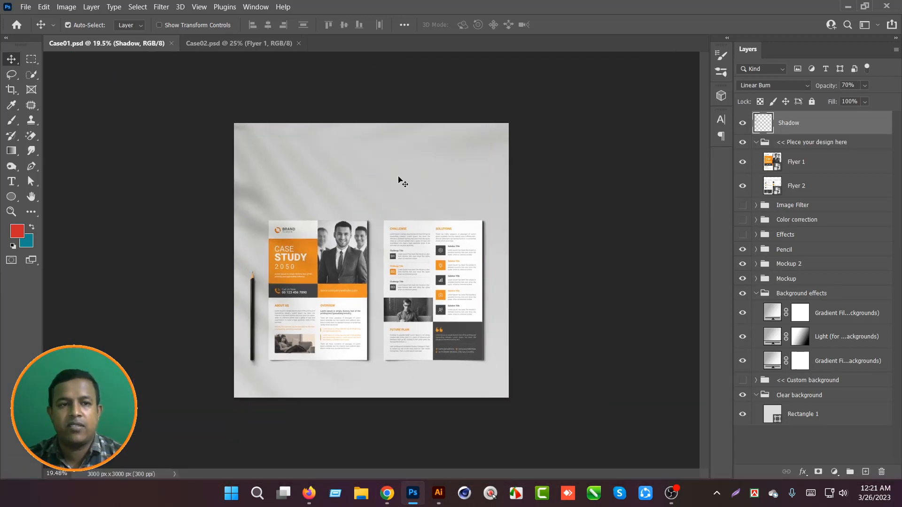
left_click(66, 7)
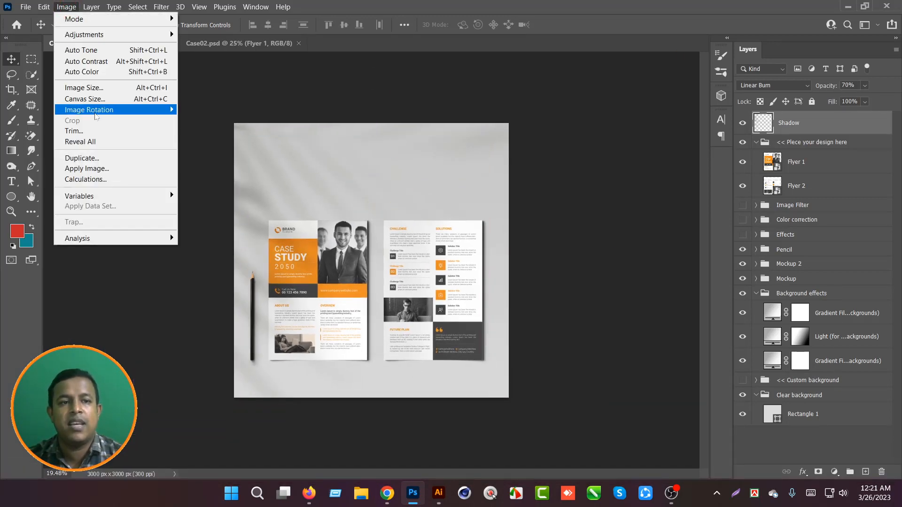
left_click(94, 98)
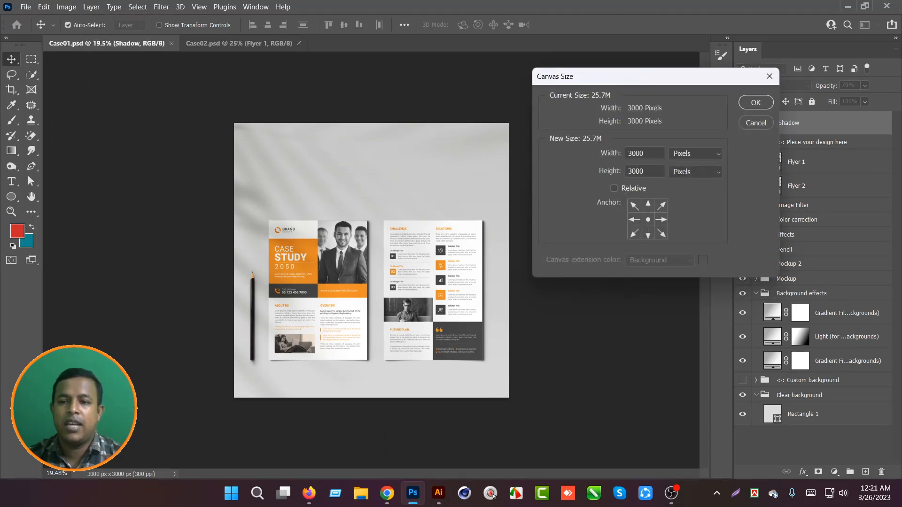
type("808")
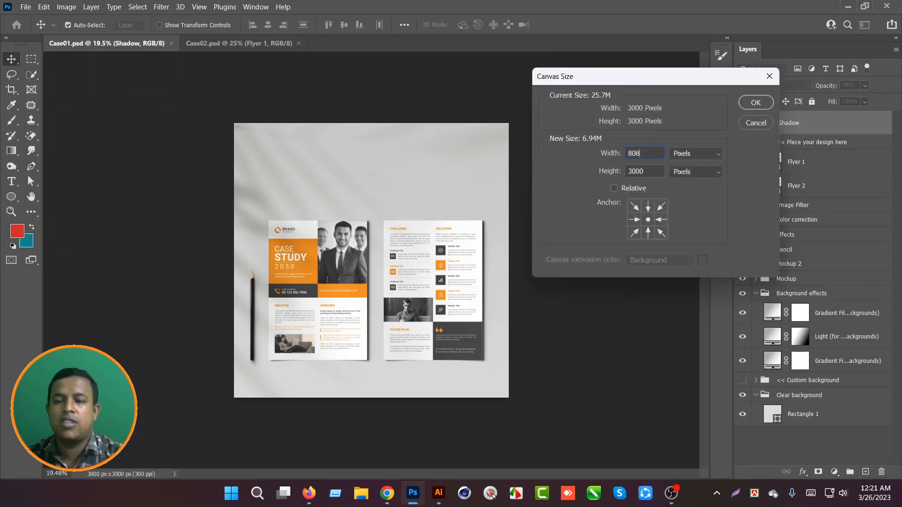
key("Tab")
type("6")
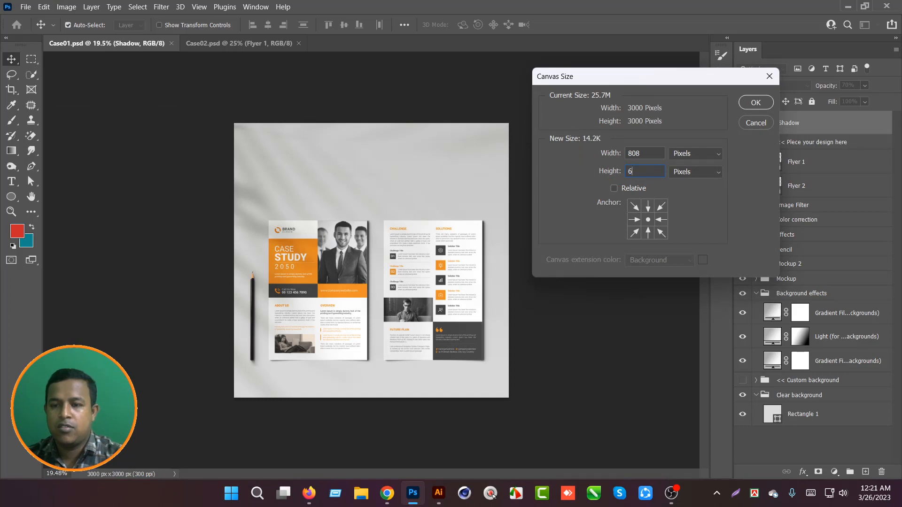
type("32")
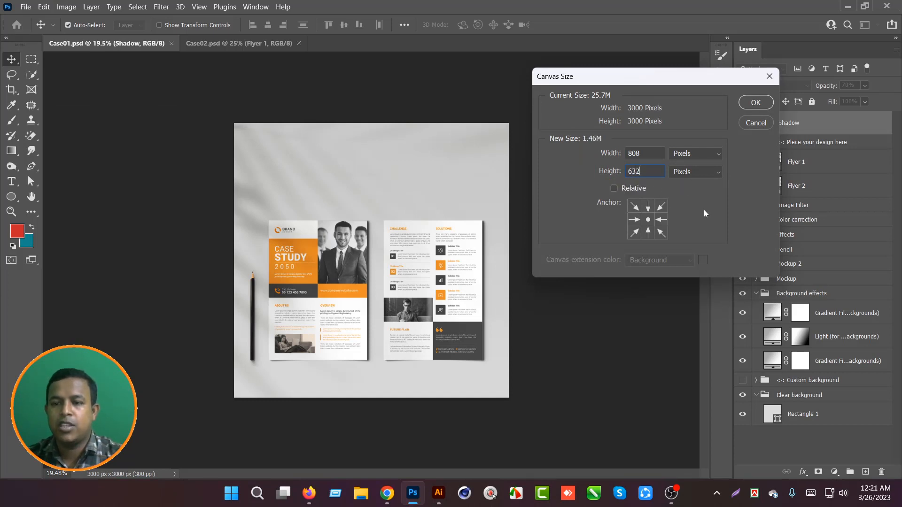
left_click(754, 105)
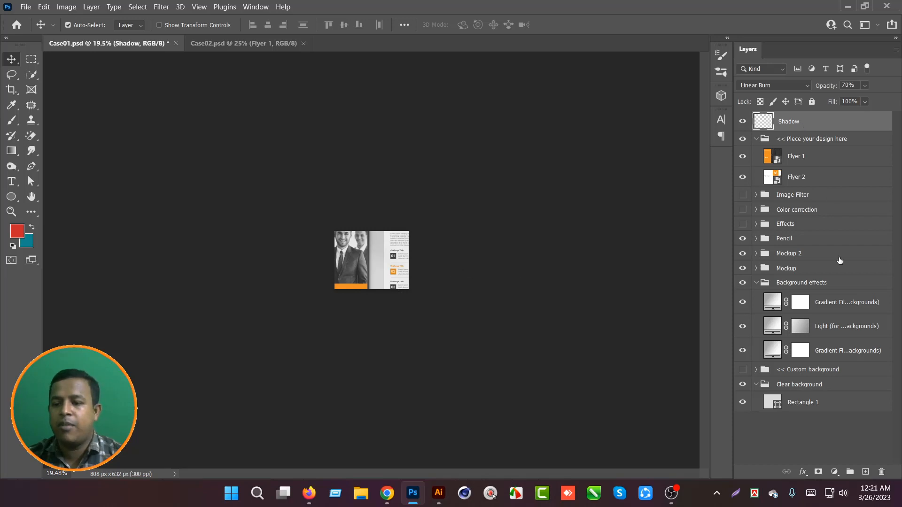
Select every layer from Shadow to Rectangle 1 and scale them together proportionally to about 27.39% to fit the canvas.
left_click(822, 402, "shift")
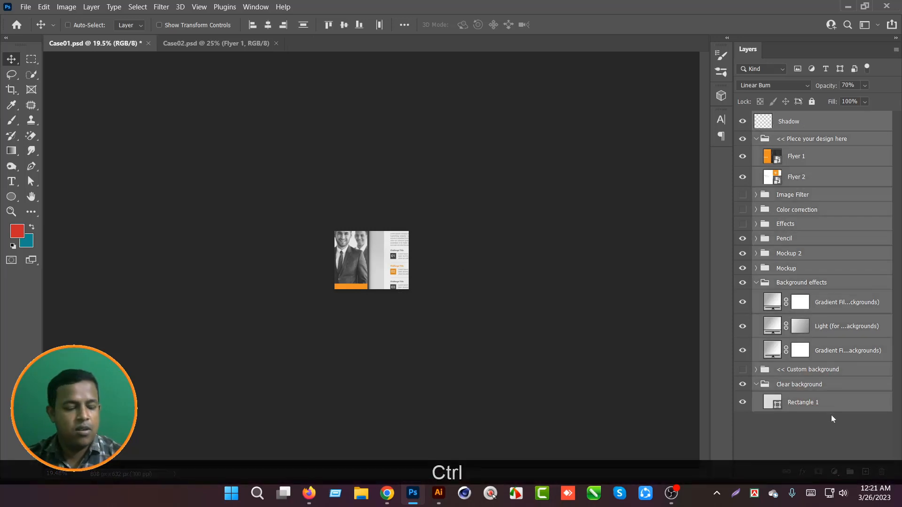
key("ctrl+t")
left_click_drag(374, 91, 401, 286)
left_click_drag(372, 256, 366, 209)
left_click_drag(379, 294, 391, 301)
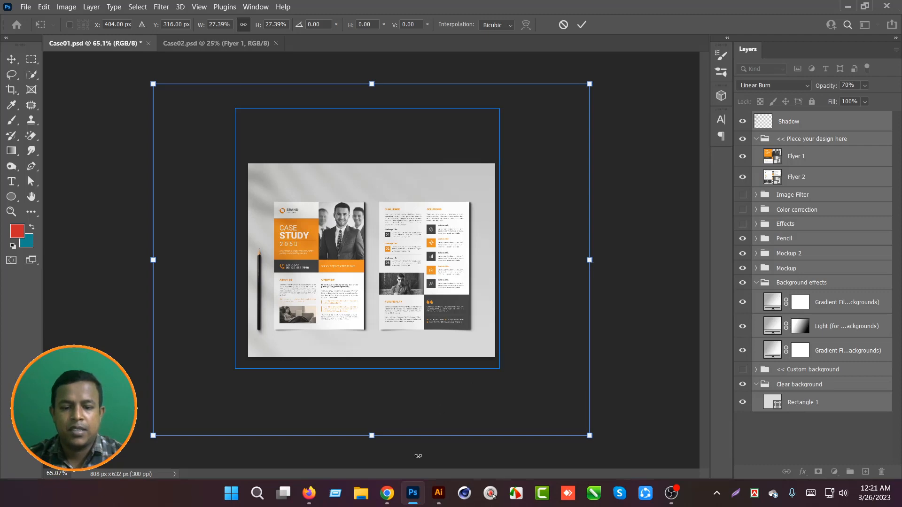
Switch to Chrome and examine the project covers on the Vect Stock Behance profile.
left_click(388, 493)
left_click(581, 3)
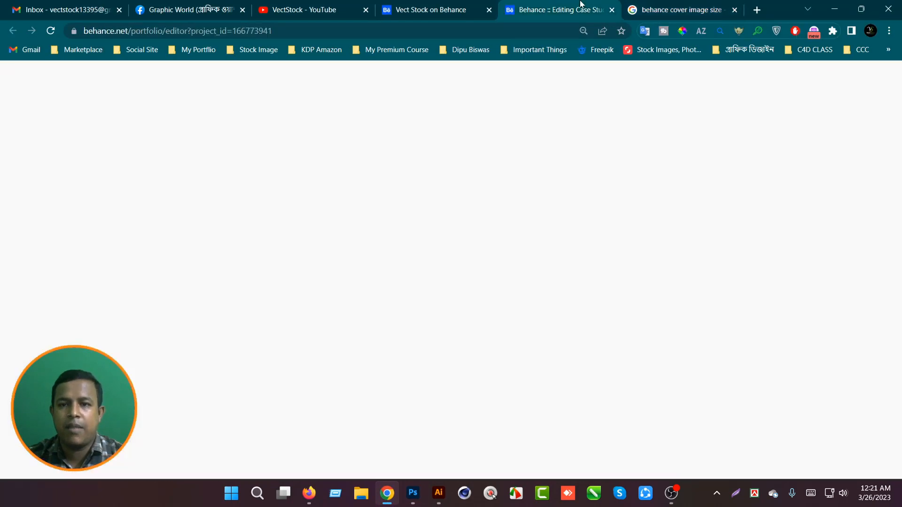
left_click(425, 9)
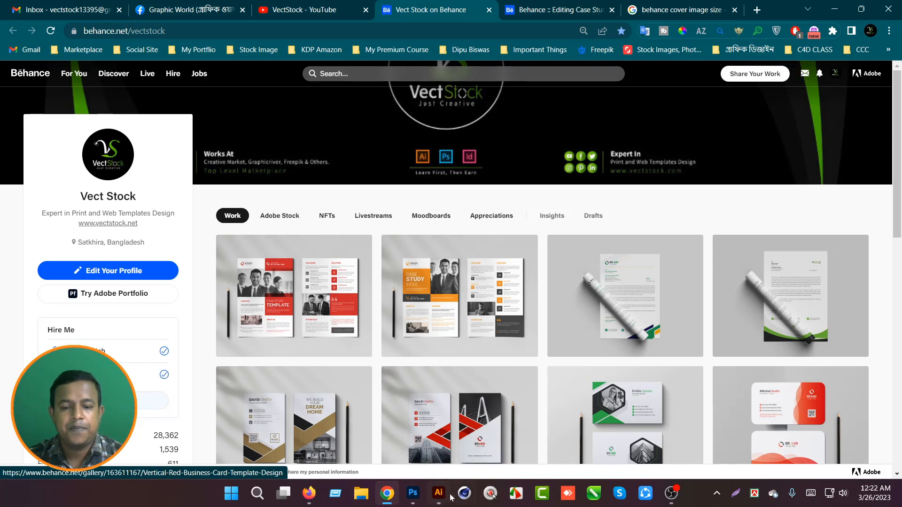
mouse_move(441, 500)
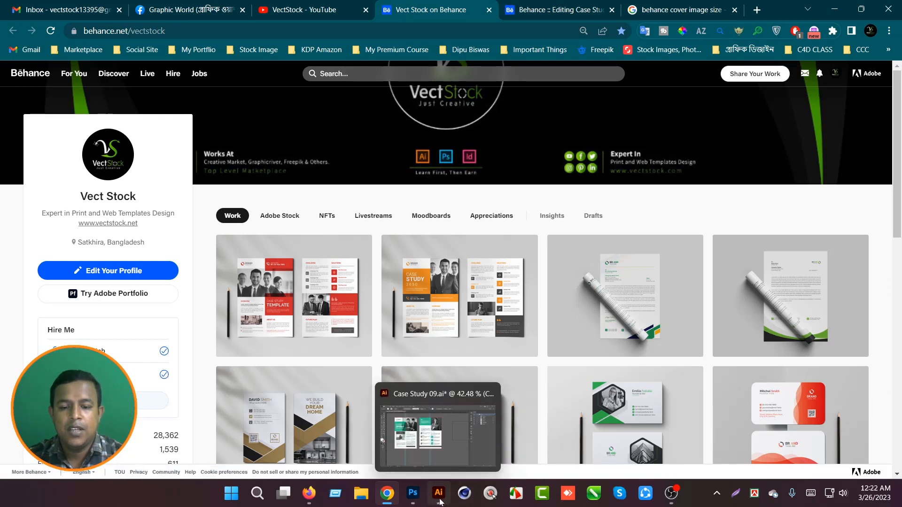
Switch to File Explorer and open the #NEW DESIGN folder inside !!! Running Work !!! > Graphicriver Upload on drive D.
left_click(362, 495)
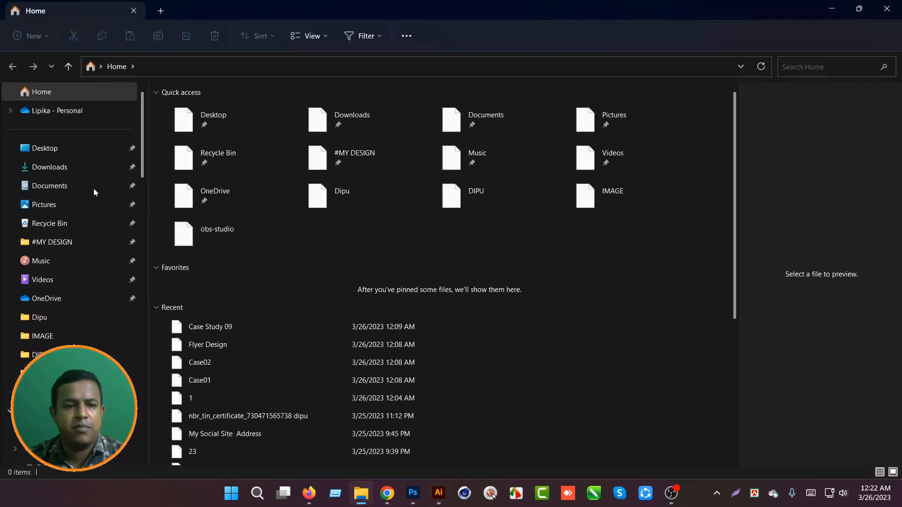
left_click(69, 449)
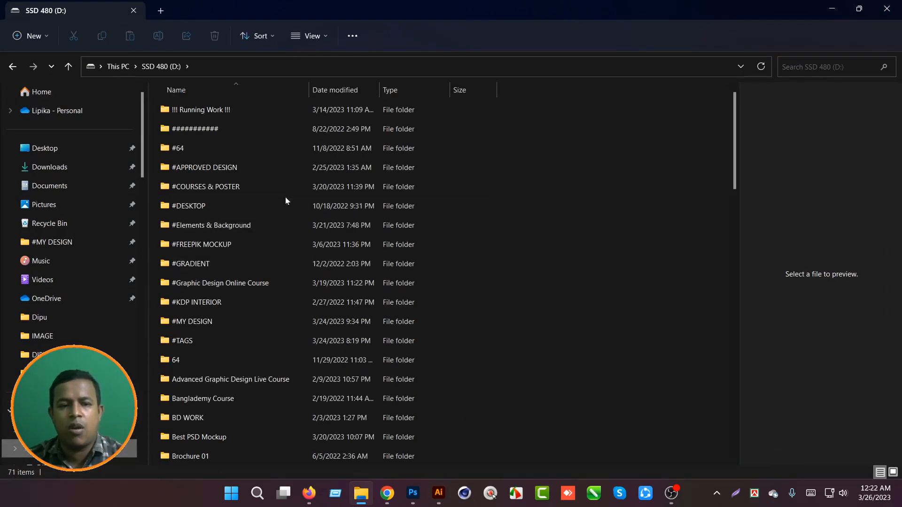
double_click(215, 107)
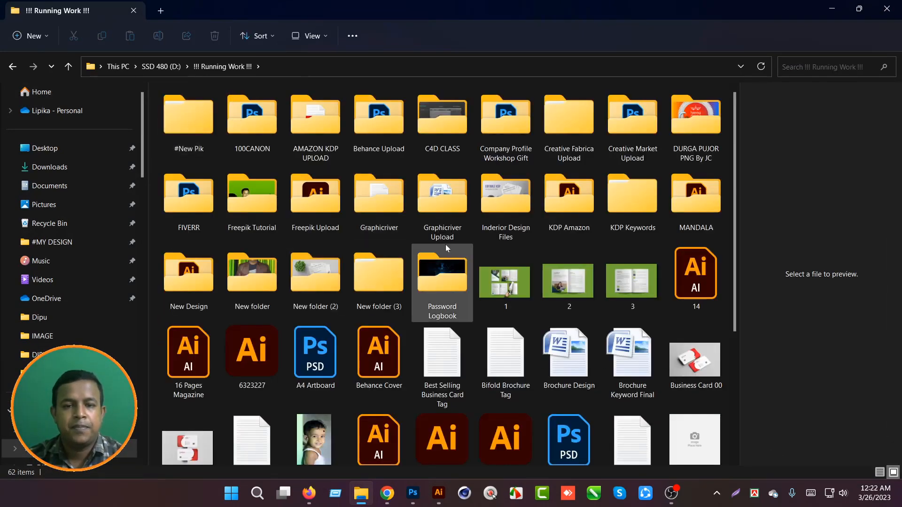
double_click(454, 210)
left_click(218, 106)
double_click(218, 107)
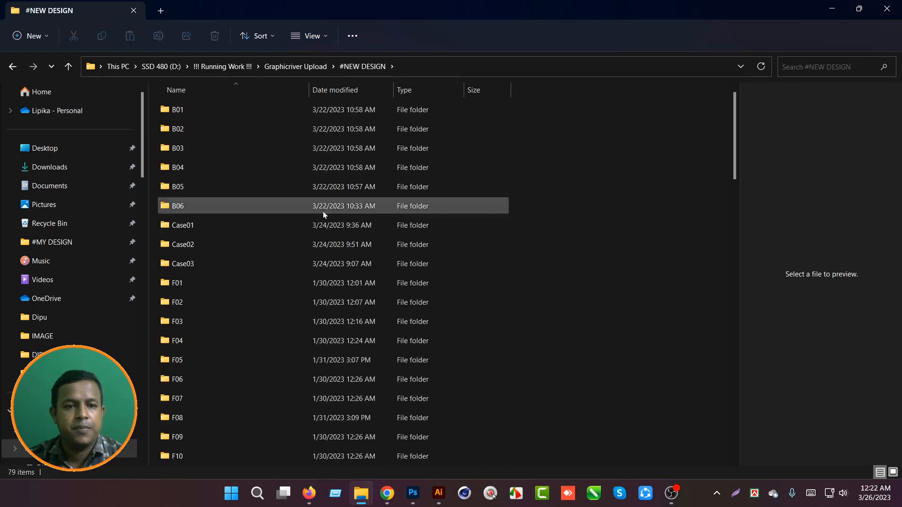
Open the Case01 folder and select the "Case01 Behance" image.
scroll(232, 337, "down", 5)
scroll(233, 301, "up", 6)
double_click(218, 225)
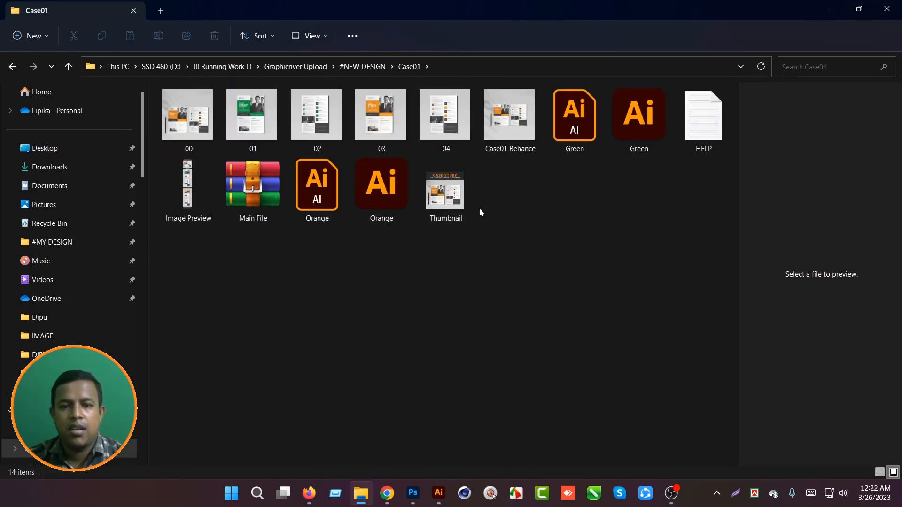
left_click(509, 124)
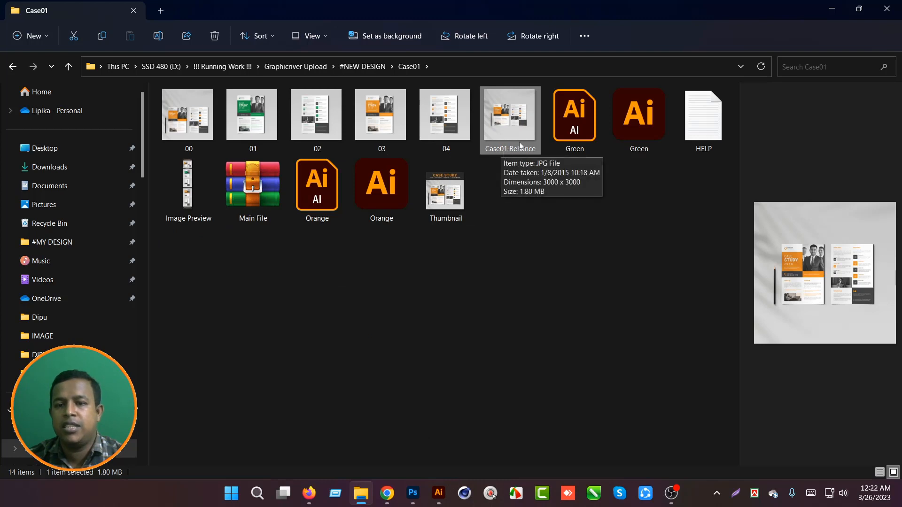
Preview the Case01 Behance image, close it, and open the Case01 Behance Photoshop file from the #NEW DESIGN folder.
double_click(511, 119)
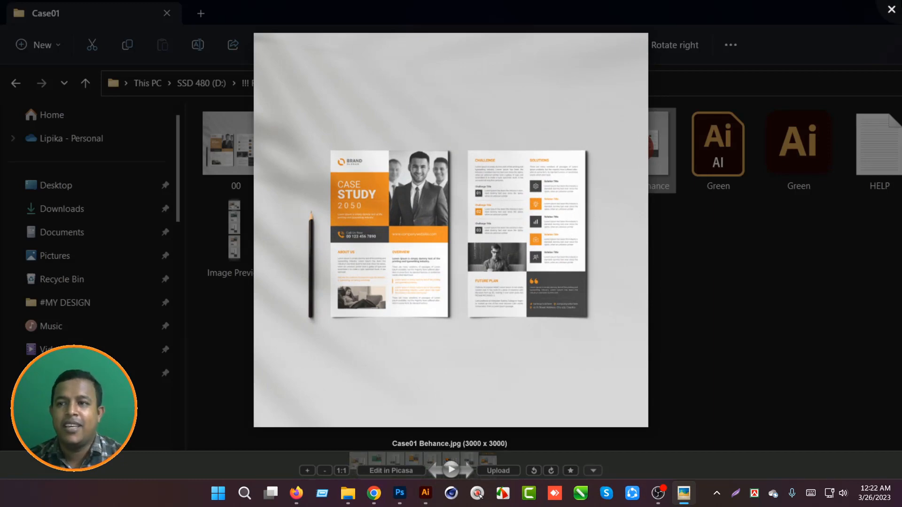
left_click(884, 11)
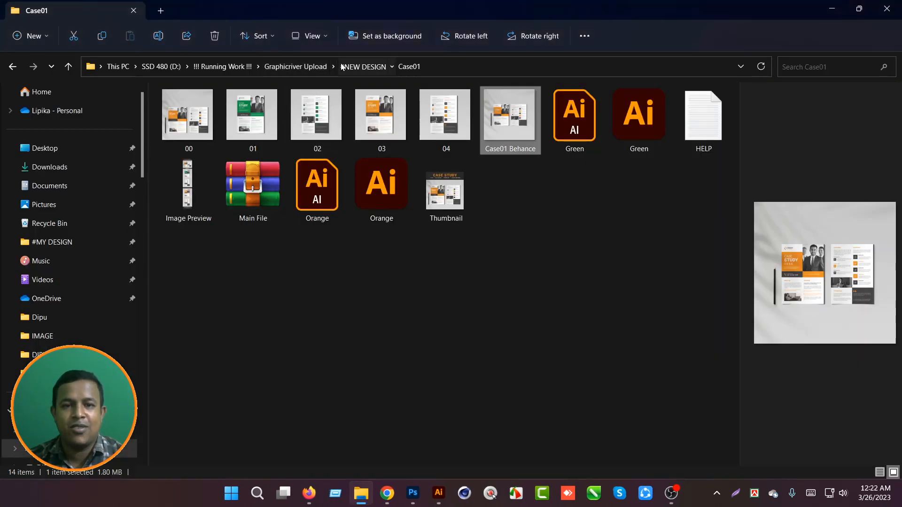
left_click(362, 67)
scroll(303, 364, "down", 18)
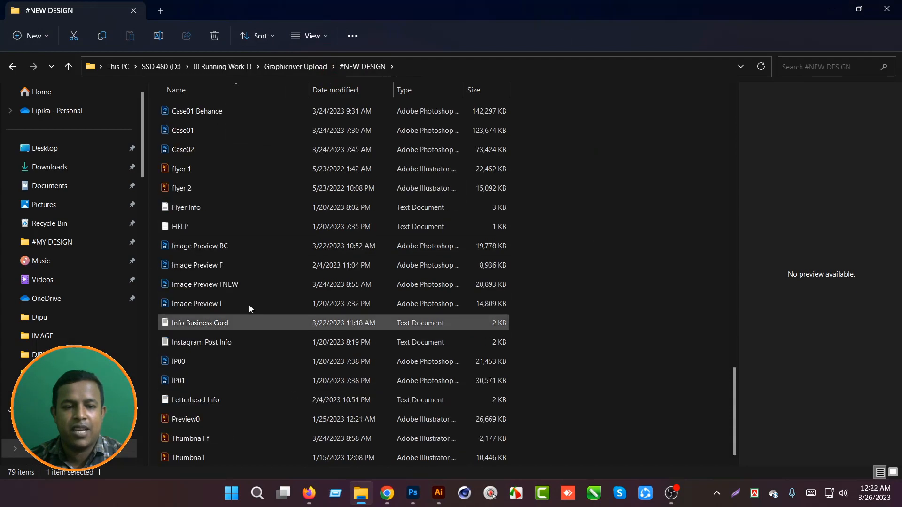
scroll(221, 268, "up", 3)
double_click(189, 303)
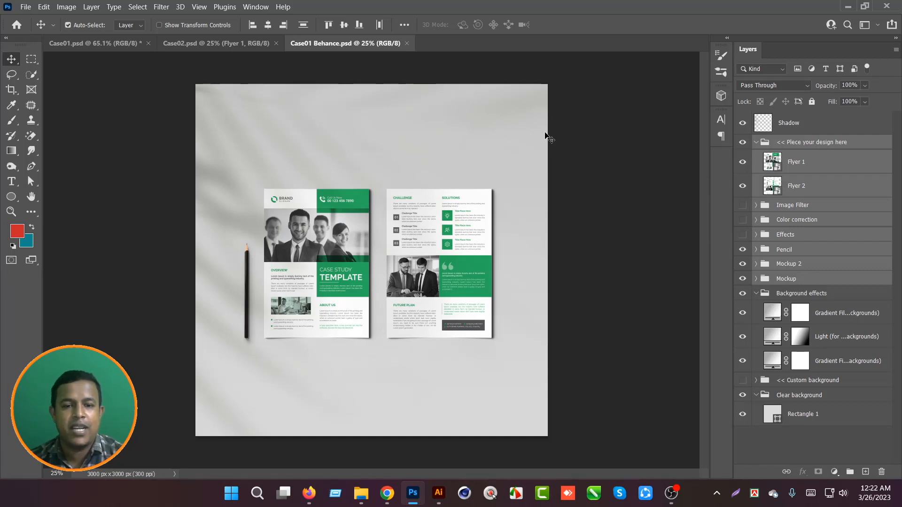
Return to the Case01.psd document and close it without saving its changes.
left_click(188, 43)
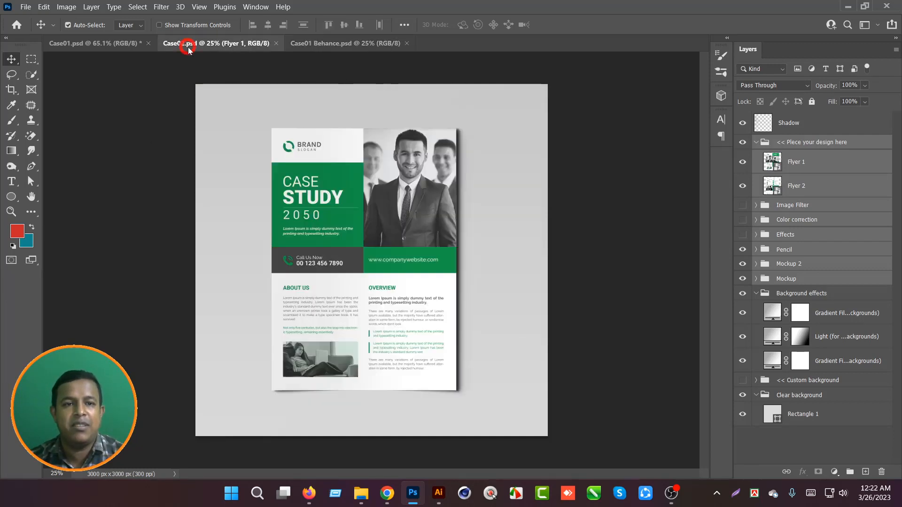
left_click(97, 47)
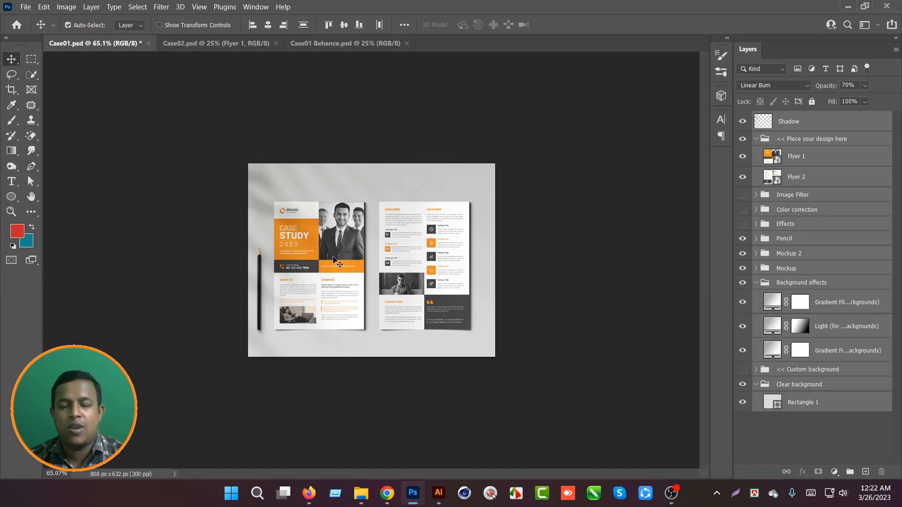
left_click_drag(215, 134, 523, 391)
left_click(149, 43)
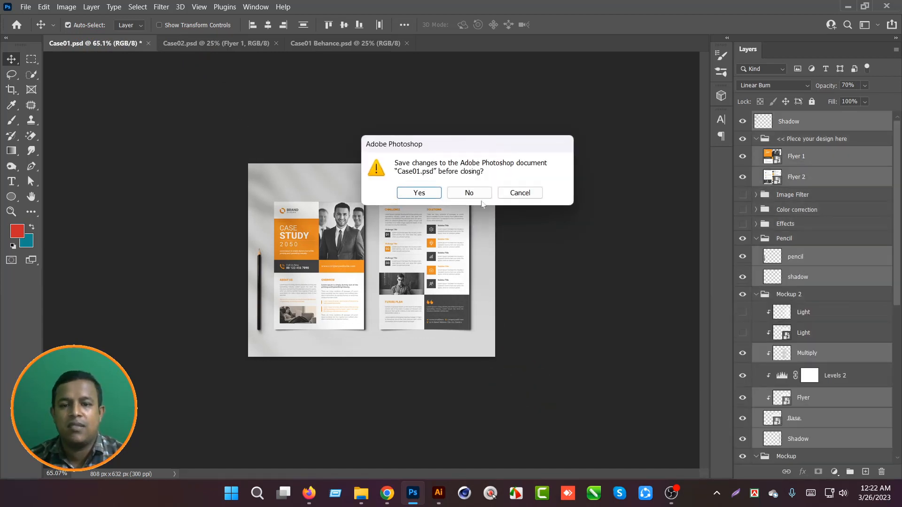
left_click(467, 191)
Switch to Illustrator and copy the front page group of the Case Study 09 flyer.
left_click(390, 495)
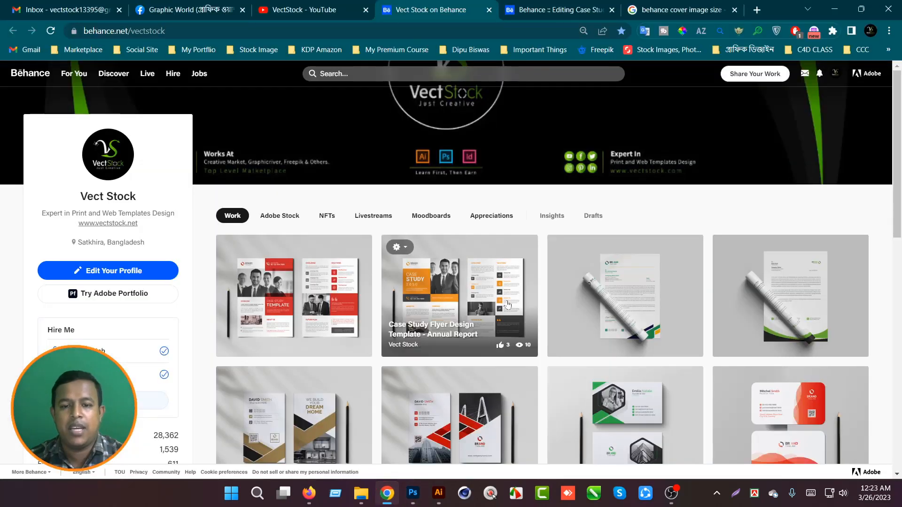
left_click(438, 496)
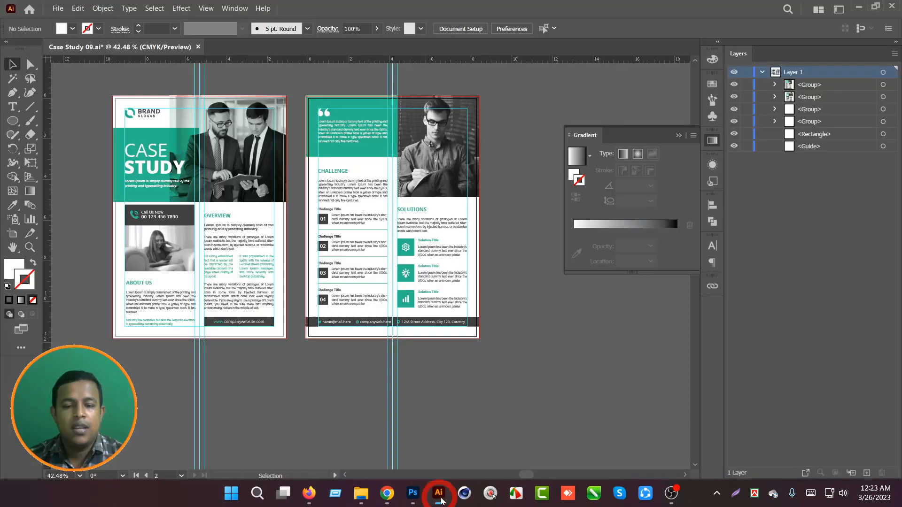
left_click(242, 209)
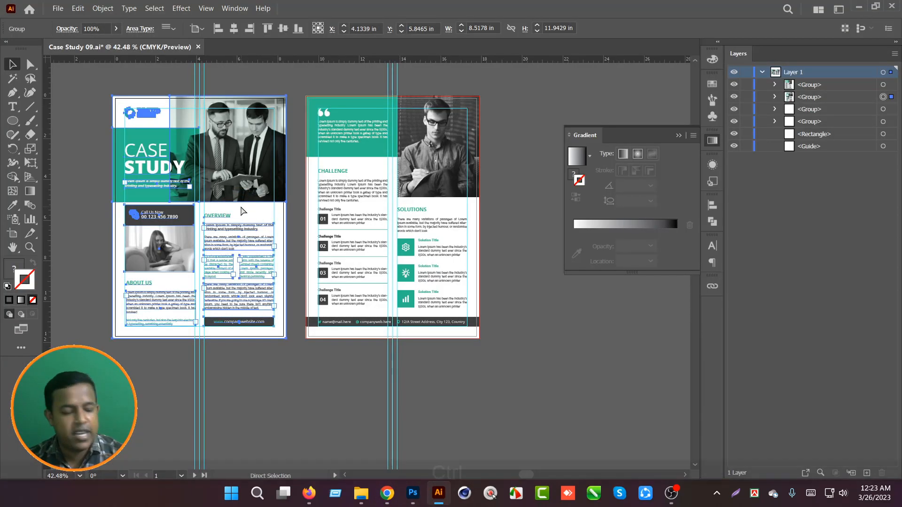
key("ctrl+c")
key("ctrl+c")
left_click(528, 376)
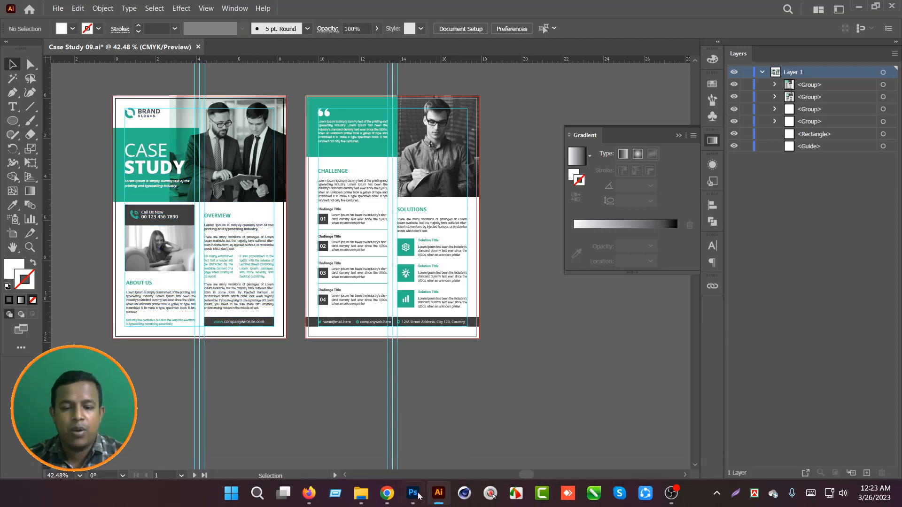
Switch to Photoshop, open the Flyer 1 smart object of Case01 Behance.psd and paste the front page into it as pixels.
left_click(412, 495)
left_click(212, 44)
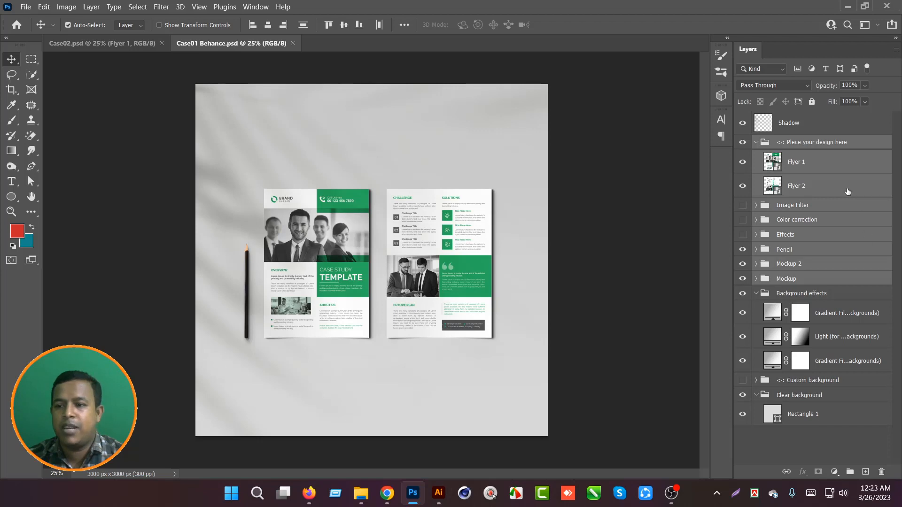
double_click(772, 162)
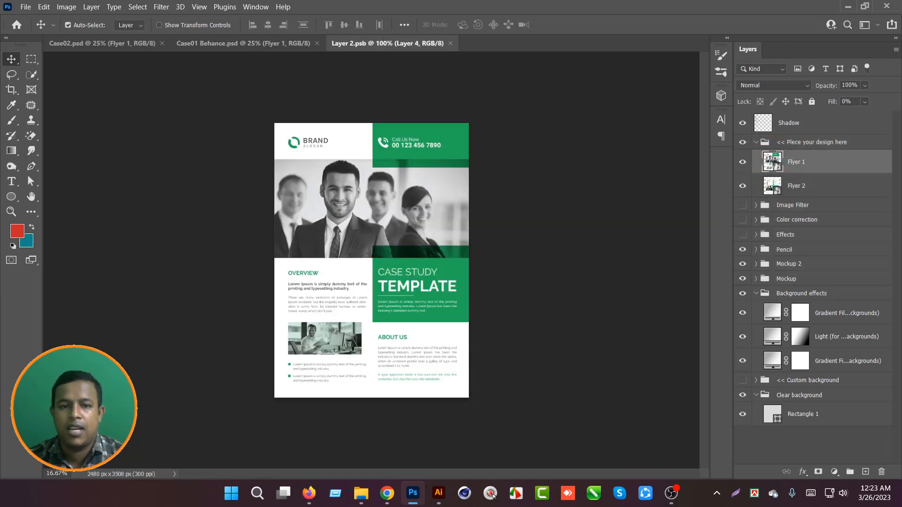
key("ctrl+v")
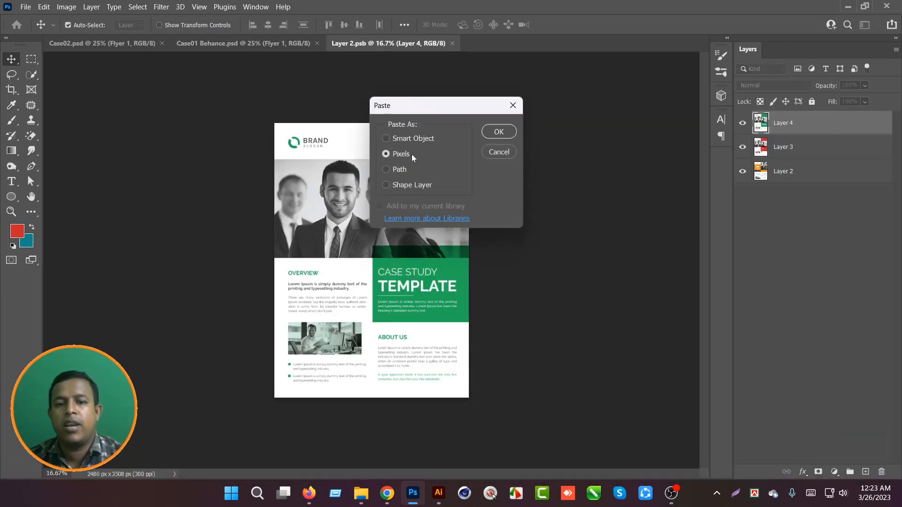
left_click(498, 132)
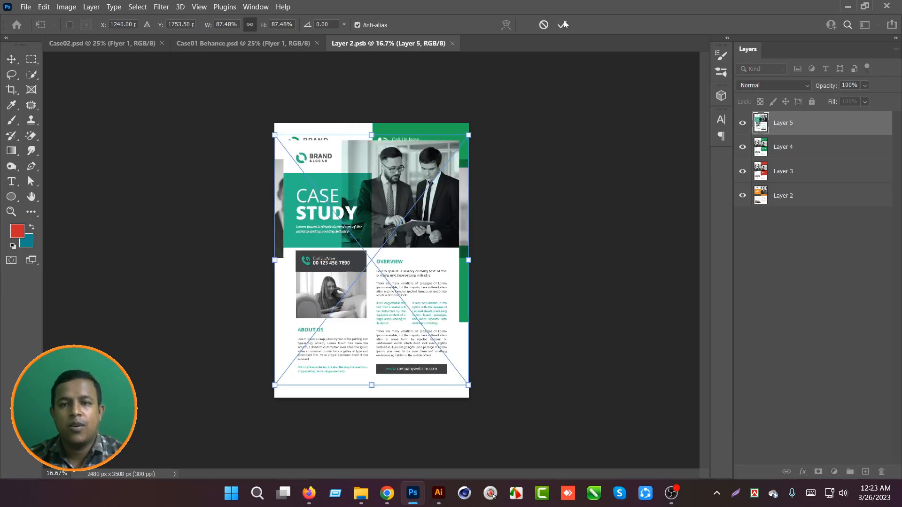
left_click(564, 25)
Center the pasted front page, scale it proportionally to about 111.9% to fill the canvas, and save and close the smart object.
key("ctrl+t")
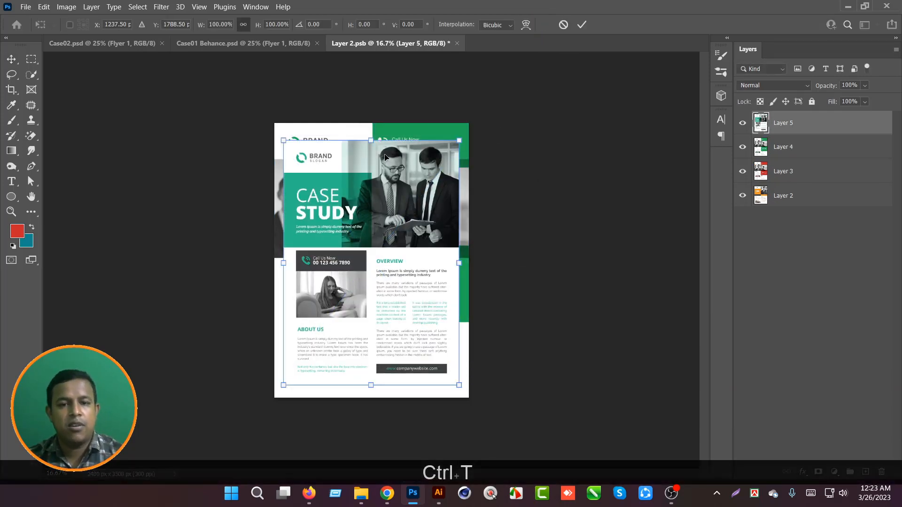
left_click_drag(387, 158, 383, 136)
left_click_drag(372, 373, 373, 397)
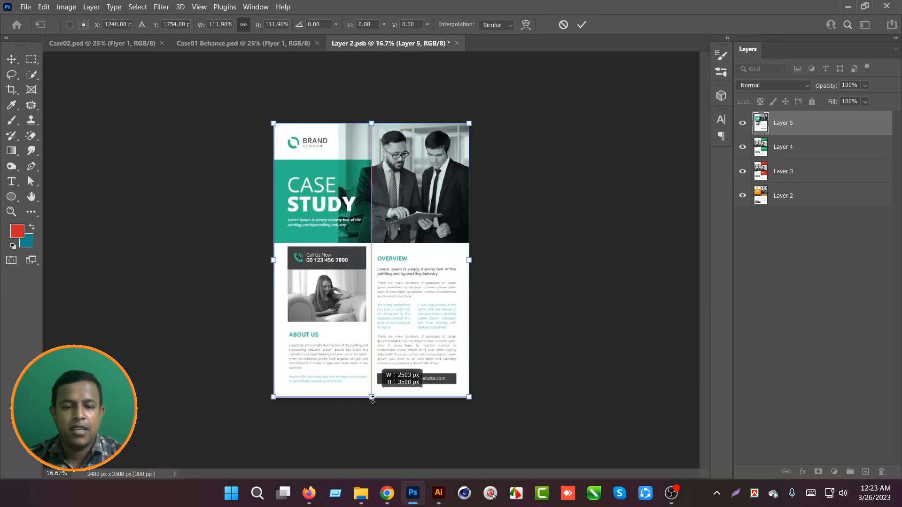
left_click(582, 25)
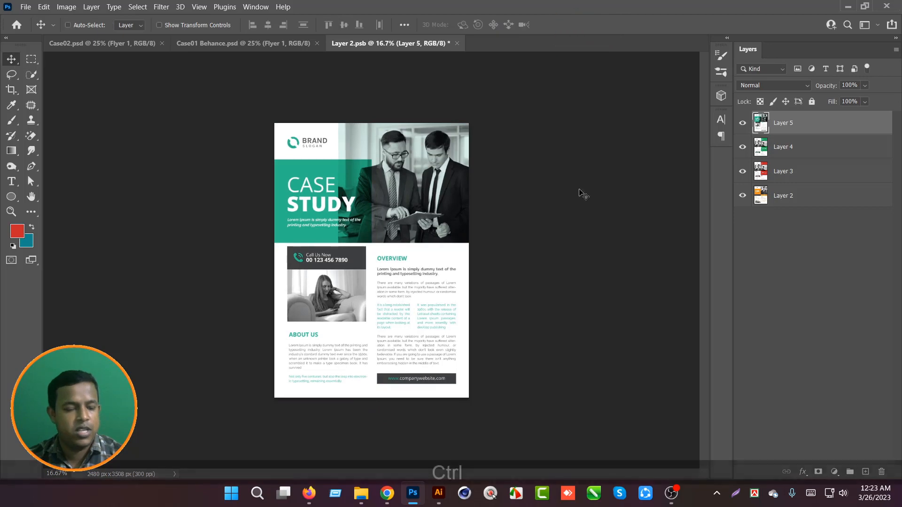
left_click(458, 43)
left_click(430, 195)
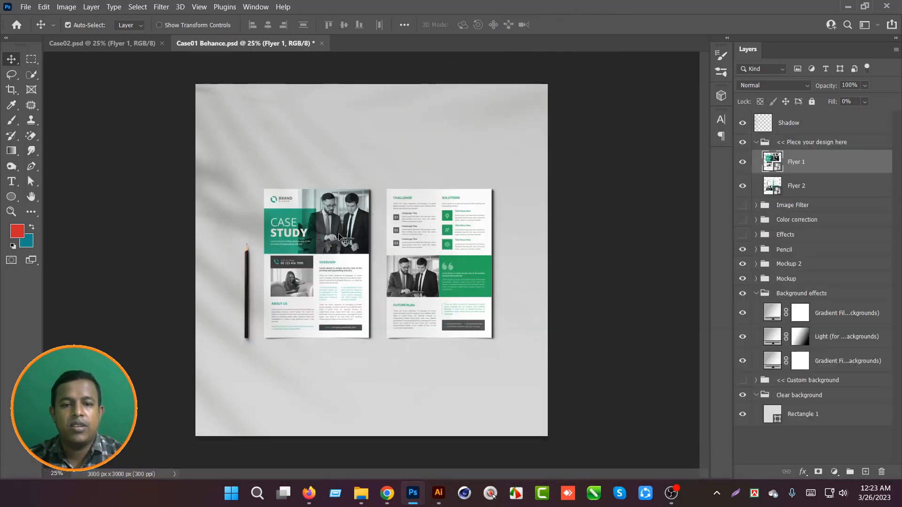
Switch to Illustrator and copy the flyer's back page group with the Challenge and Solutions sections.
left_click(440, 494)
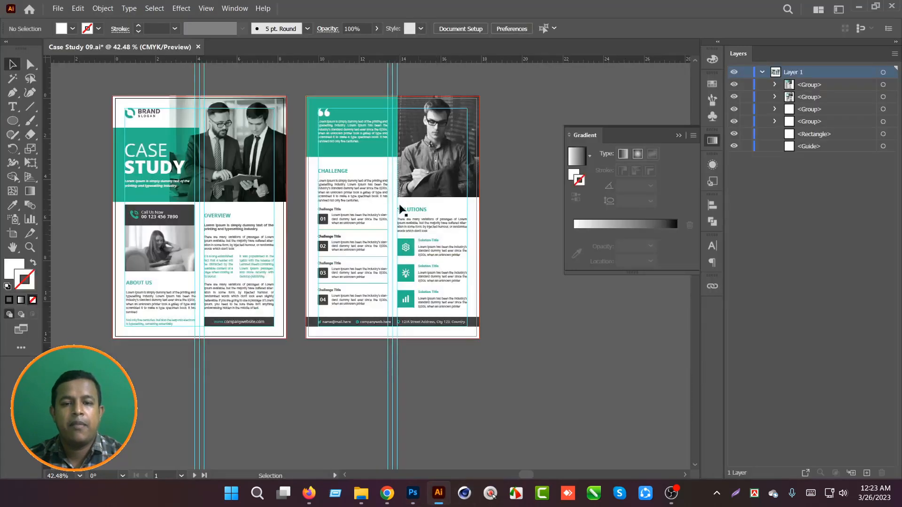
left_click(391, 194)
left_click(536, 362)
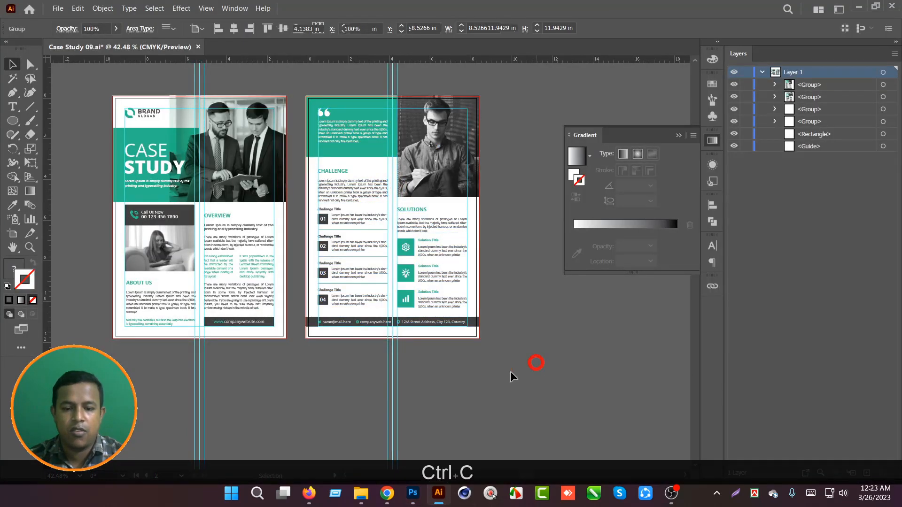
Switch to Photoshop, open the Flyer 2 smart object and paste the back page into it as pixels.
left_click(413, 493)
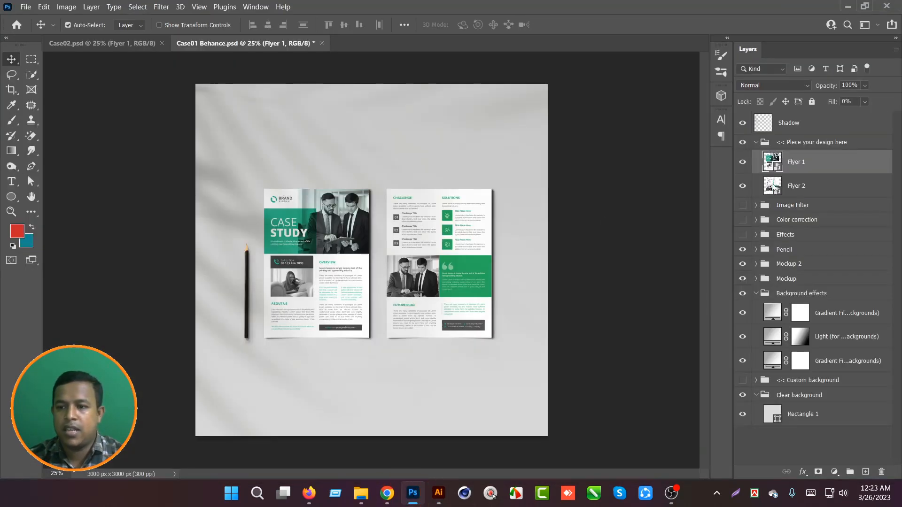
left_click(772, 185)
double_click(773, 186)
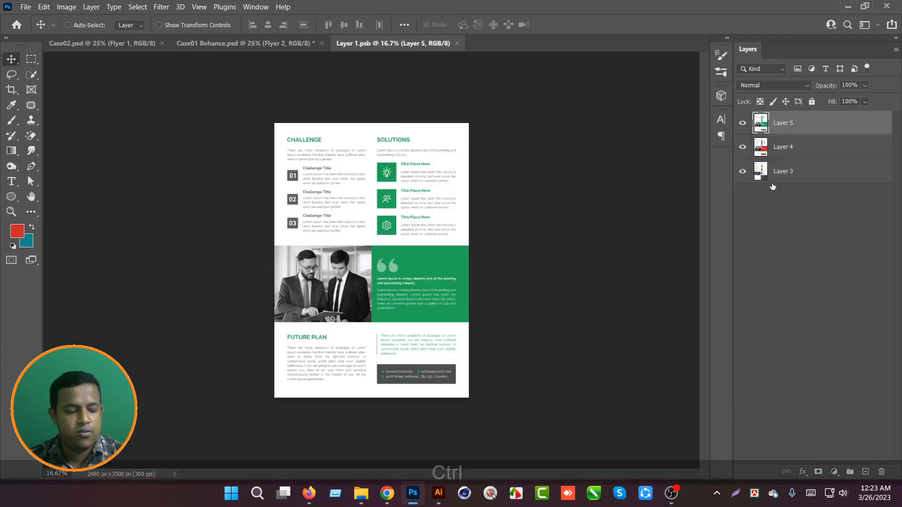
key("ctrl+v")
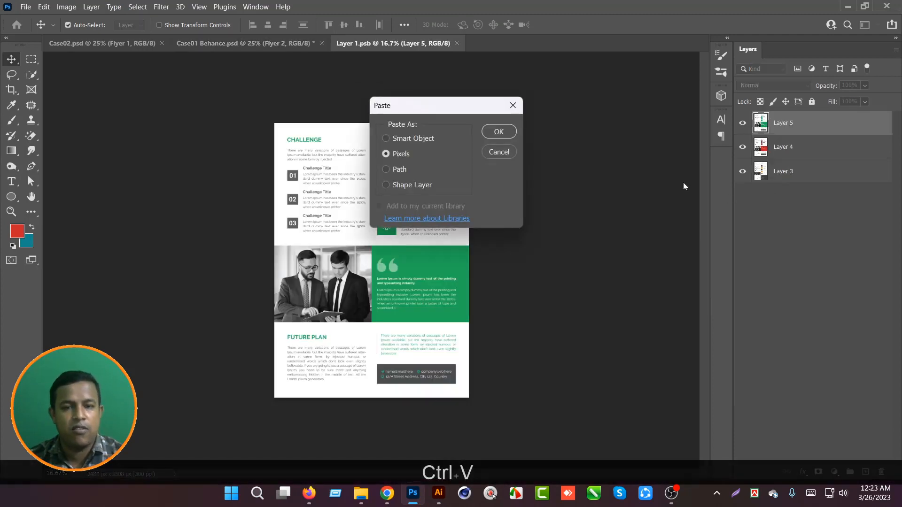
left_click(500, 131)
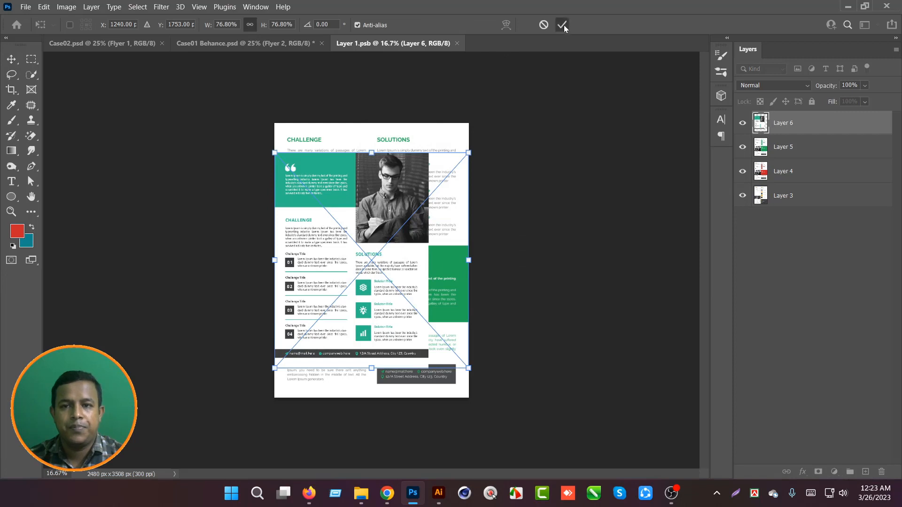
left_click(563, 25)
Center the pasted back page at the canvas's upper edge, scale it to fill the canvas, and save and close the smart object.
key("ctrl+t")
left_click_drag(351, 191, 370, 161)
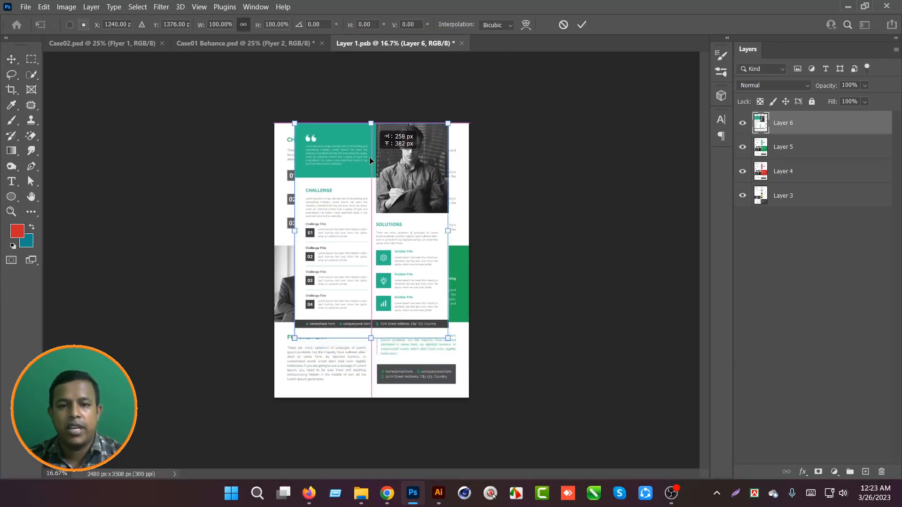
left_click_drag(371, 338, 371, 398)
left_click(583, 25)
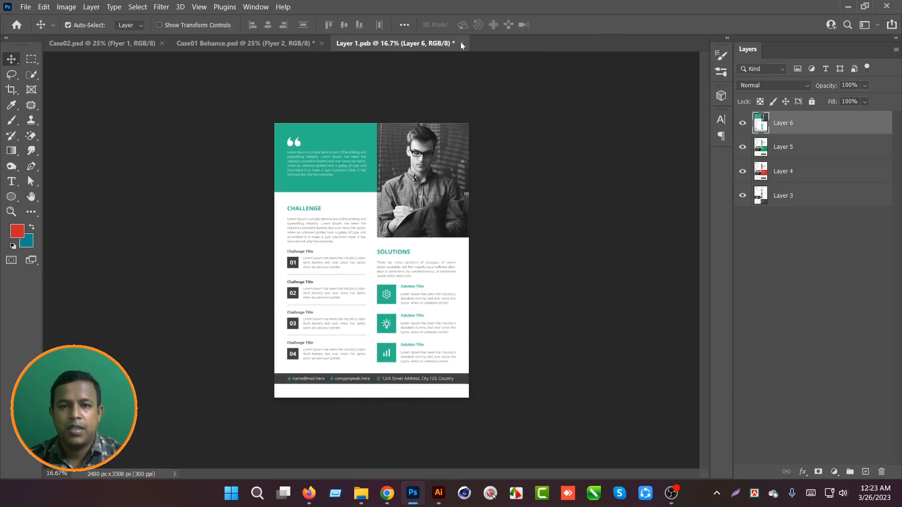
left_click(461, 44)
left_click(419, 192)
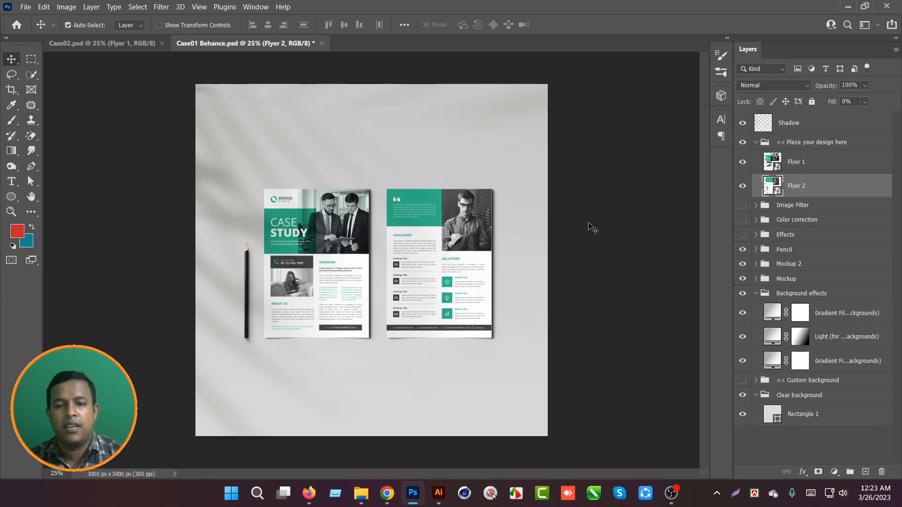
Place Case02.psd after Case01 Behance.psd, and examine the published "Case Study Flyer Design Template - Annual Report" project in Chrome.
left_click_drag(101, 43, 278, 50)
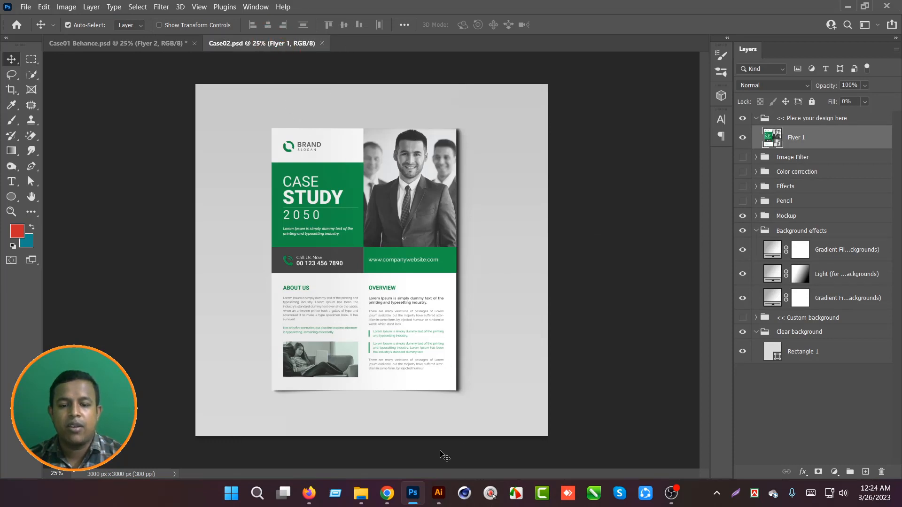
left_click(387, 493)
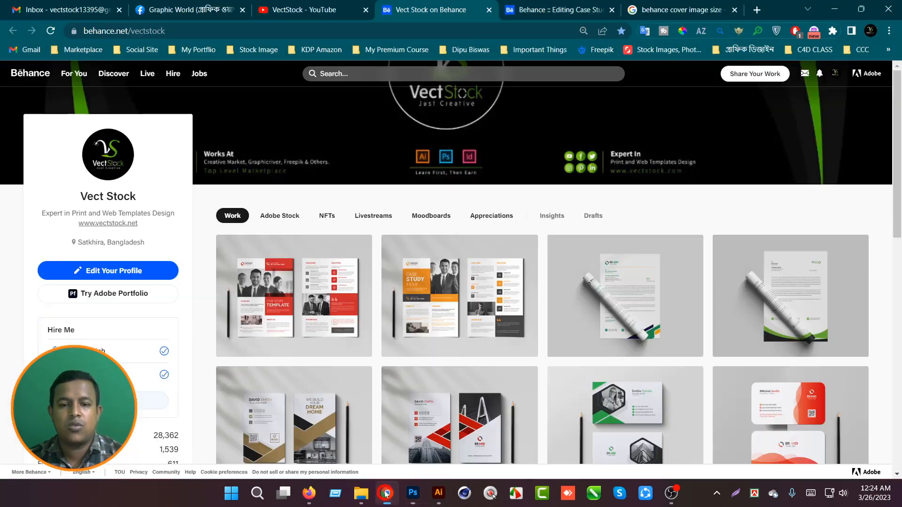
left_click(292, 301)
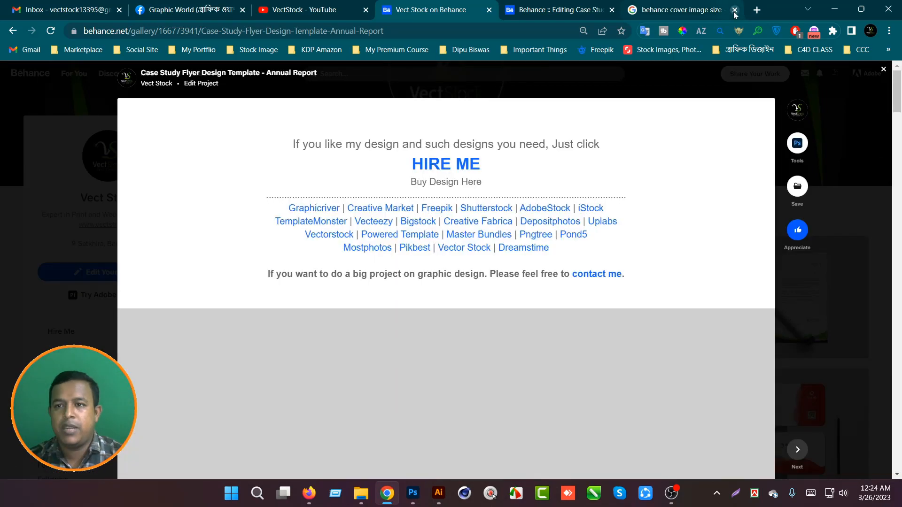
left_click(735, 10)
scroll(590, 391, "down", 6)
scroll(590, 392, "down", 20)
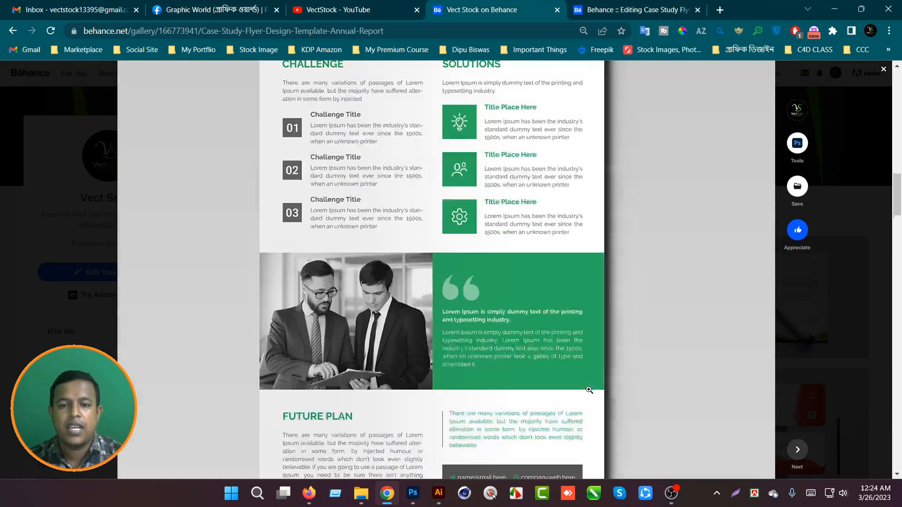
scroll(589, 390, "up", 20)
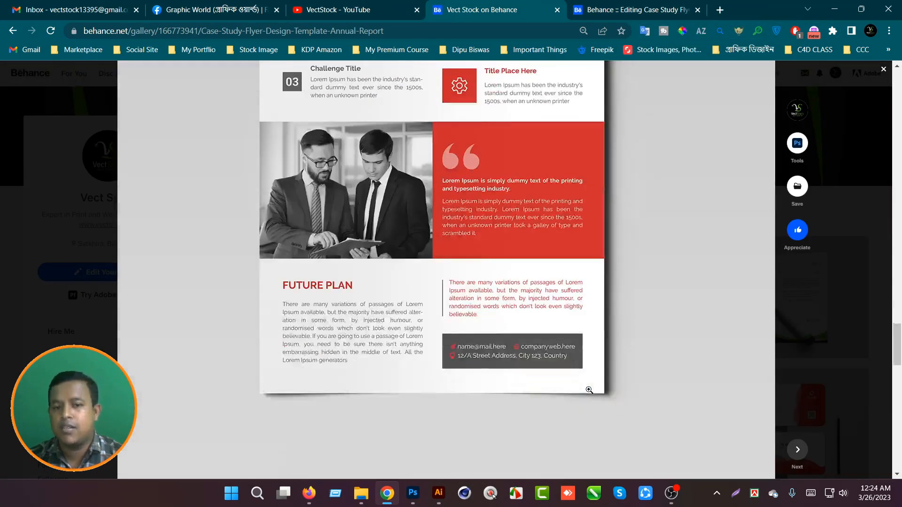
scroll(587, 376, "up", 4)
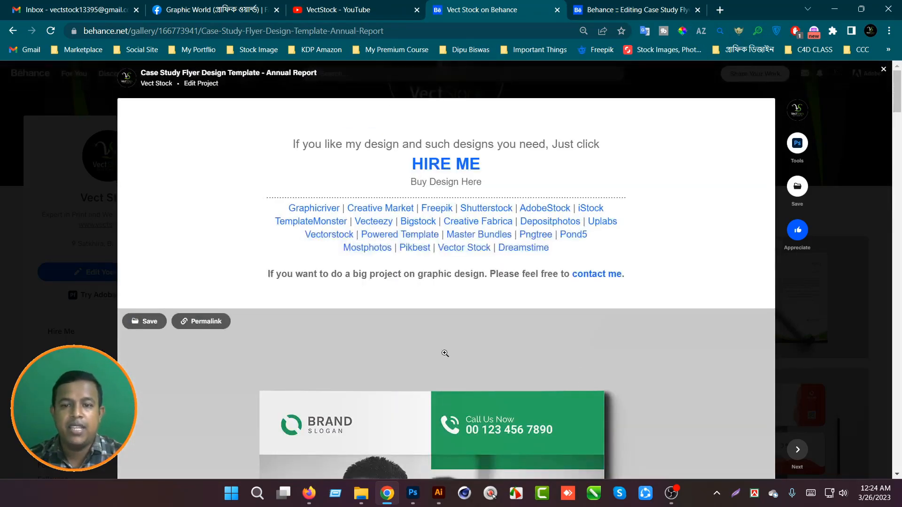
left_click(834, 8)
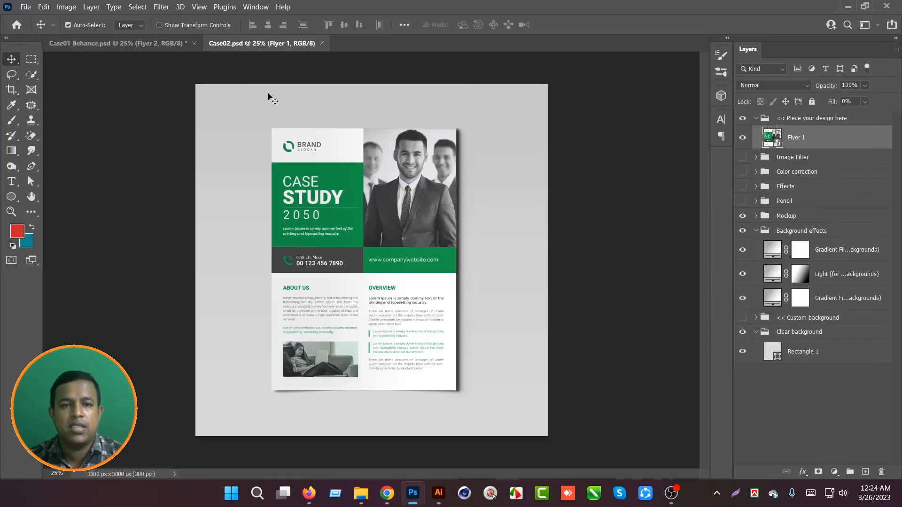
Save Case01 Behance.psd as a JPEG named Case01 Behance in the Case03 folder at quality 12 (Maximum).
left_click(141, 44)
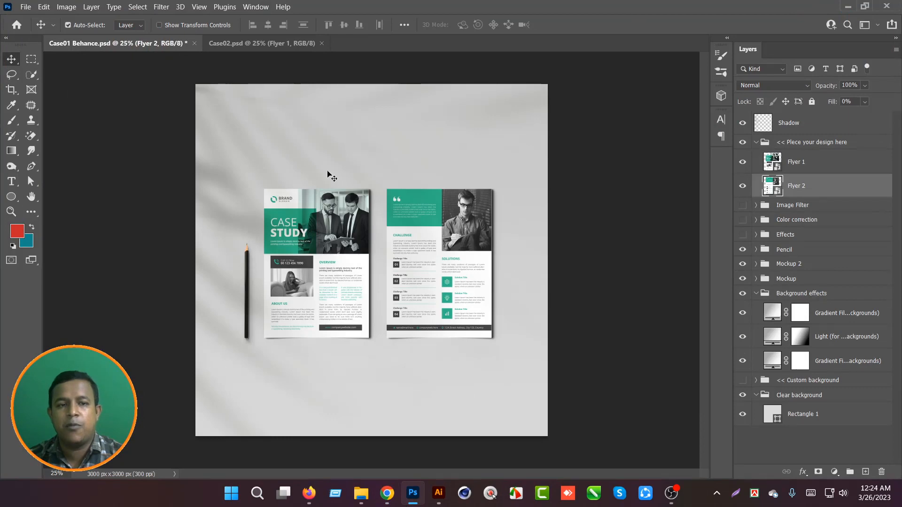
left_click(26, 7)
left_click(65, 143)
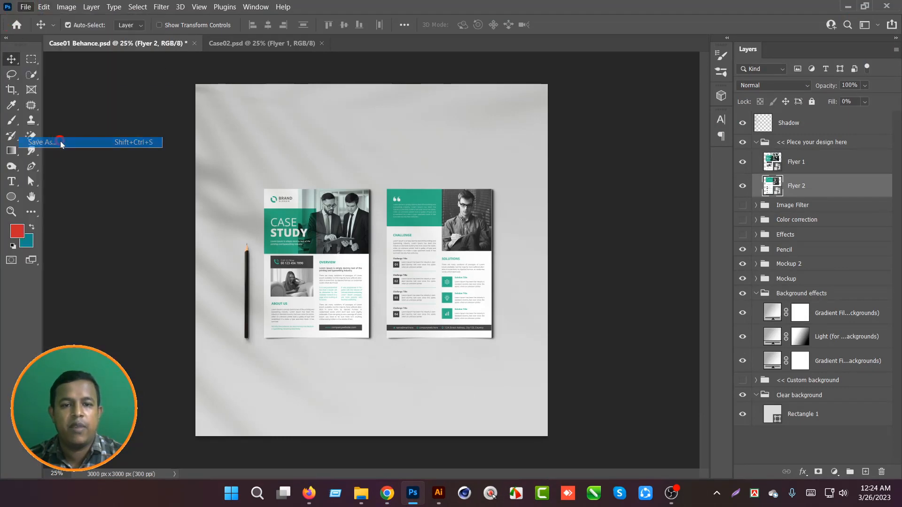
double_click(404, 257)
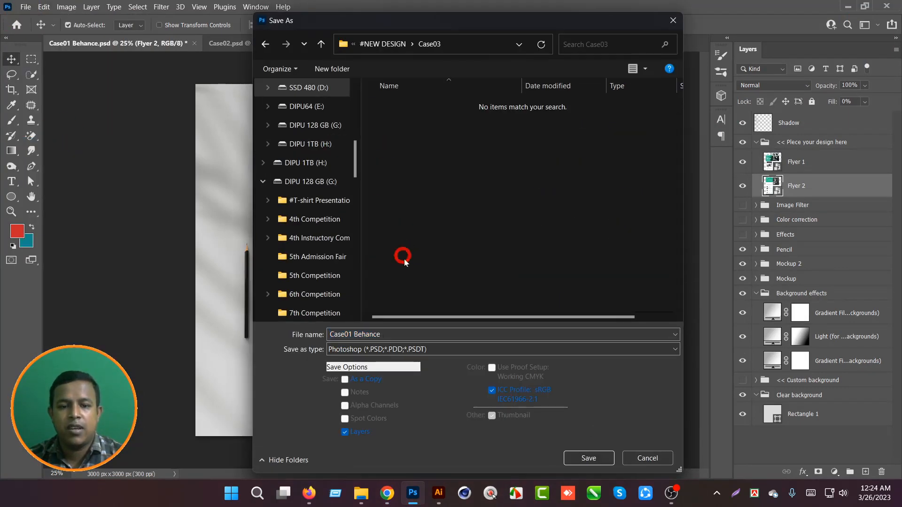
left_click(418, 350)
left_click(418, 225)
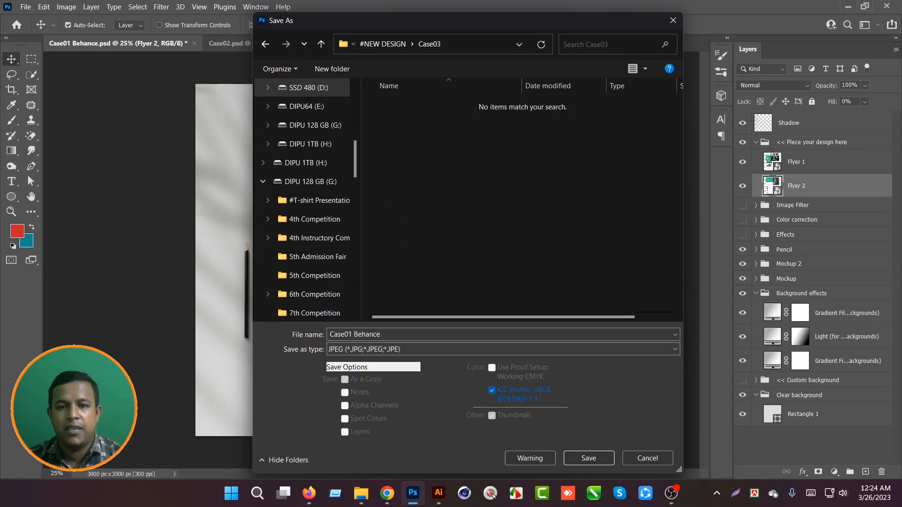
left_click(575, 463)
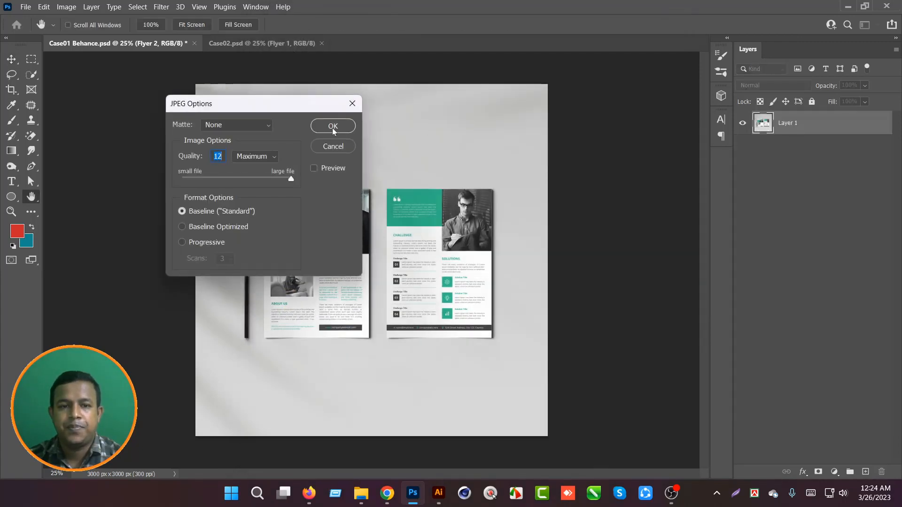
left_click(332, 128)
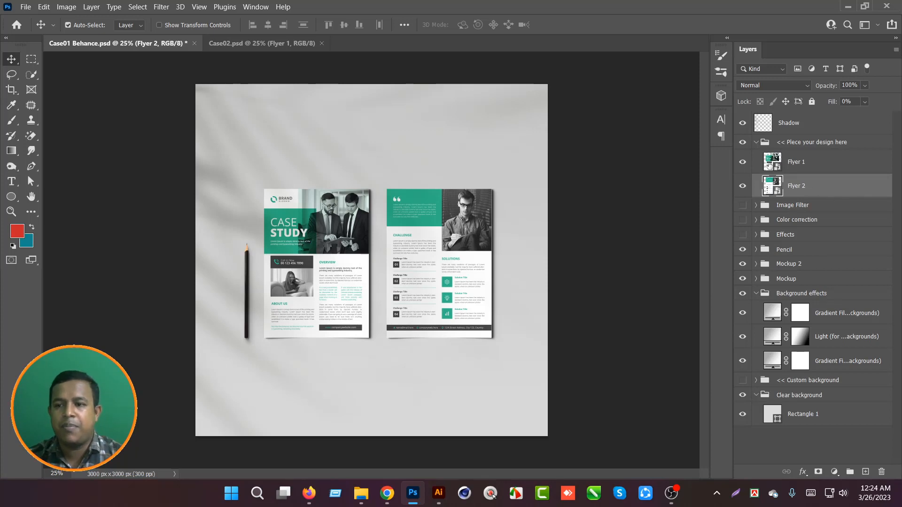
Copy the front page layer from the Flyer 1 smart object of Case01 Behance.psd and close the smart object.
left_click(770, 162)
double_click(773, 161)
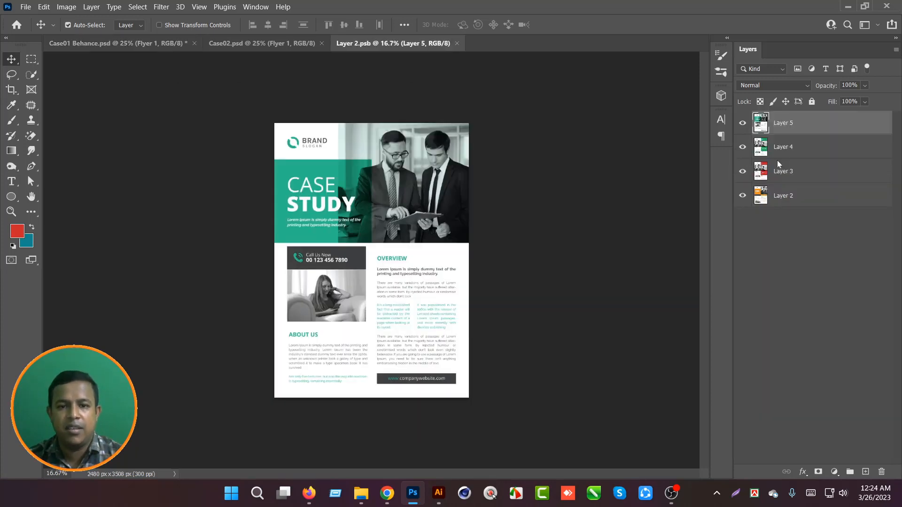
key("ctrl+c")
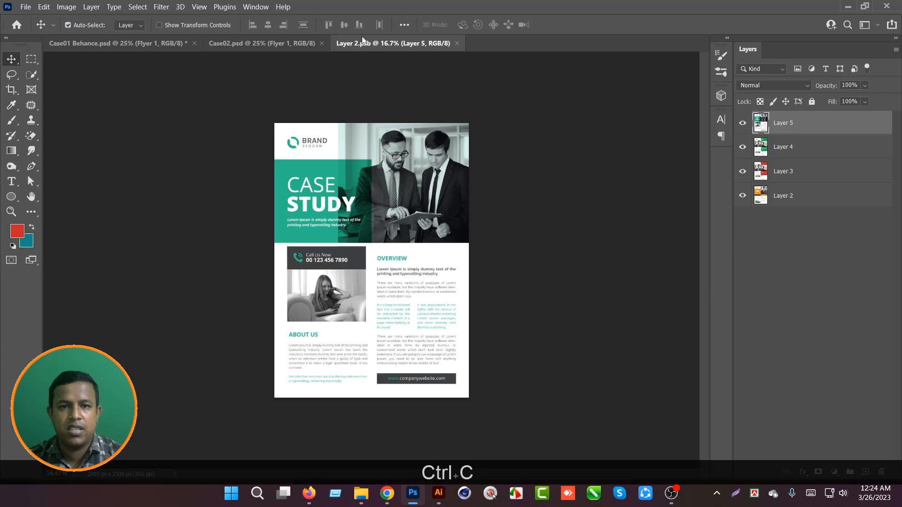
left_click(458, 43)
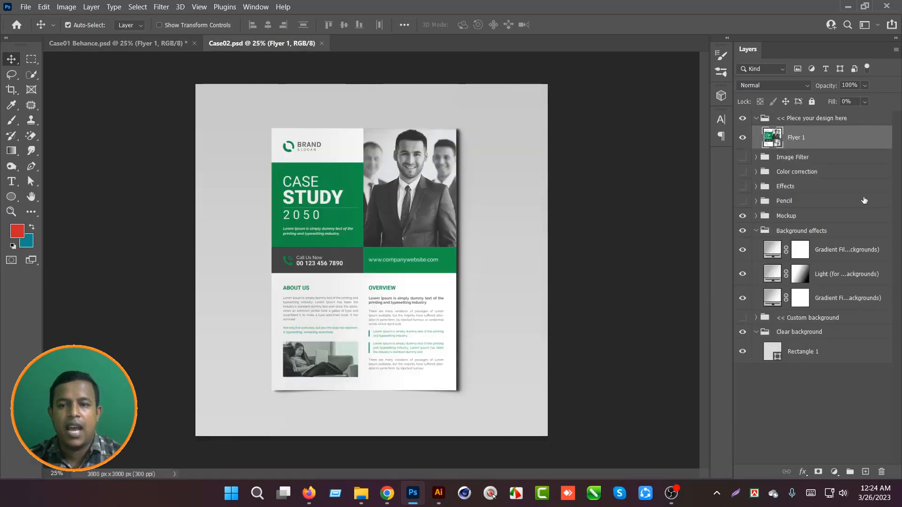
Paste the front page into the Flyer 1 smart object of Case02.psd, then close it with the changes saved.
double_click(776, 137)
key("ctrl+v")
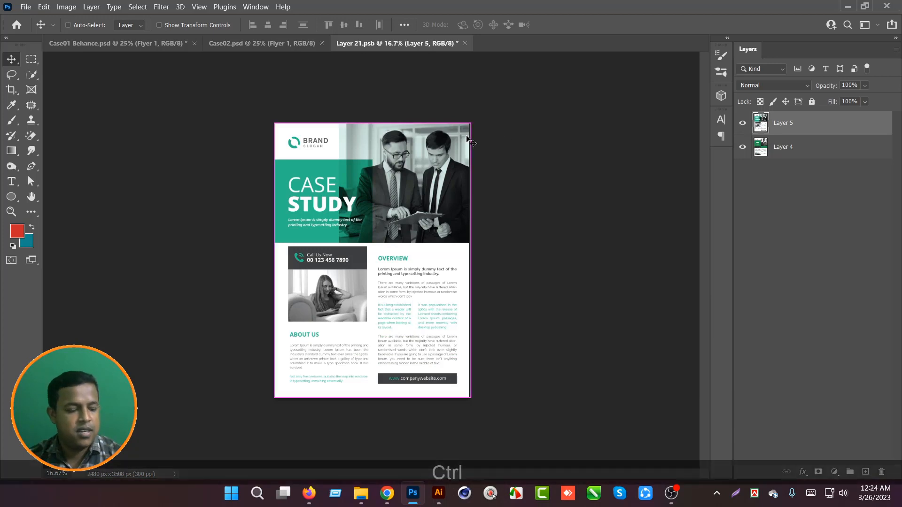
key("ctrl+w")
key("Return")
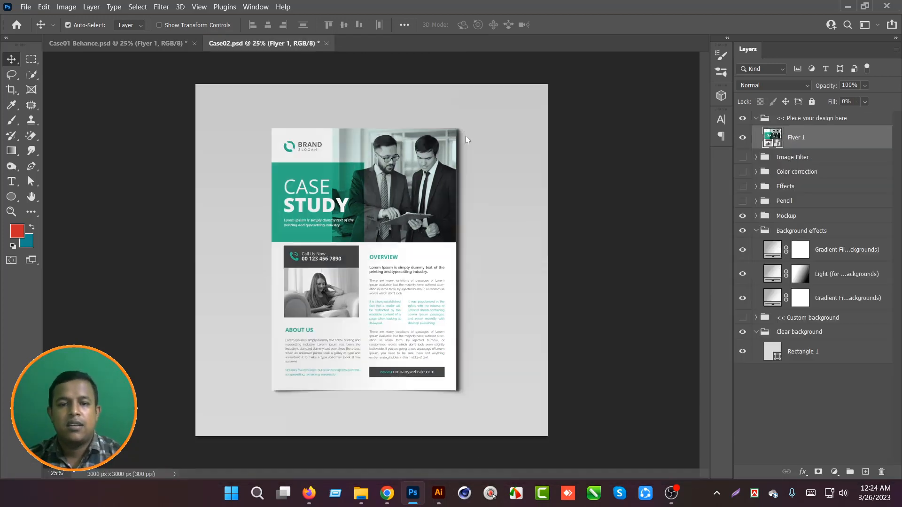
Save the front page mockup as a JPEG named 01 in the Case03 folder at quality 12 (Maximum).
left_click(26, 6)
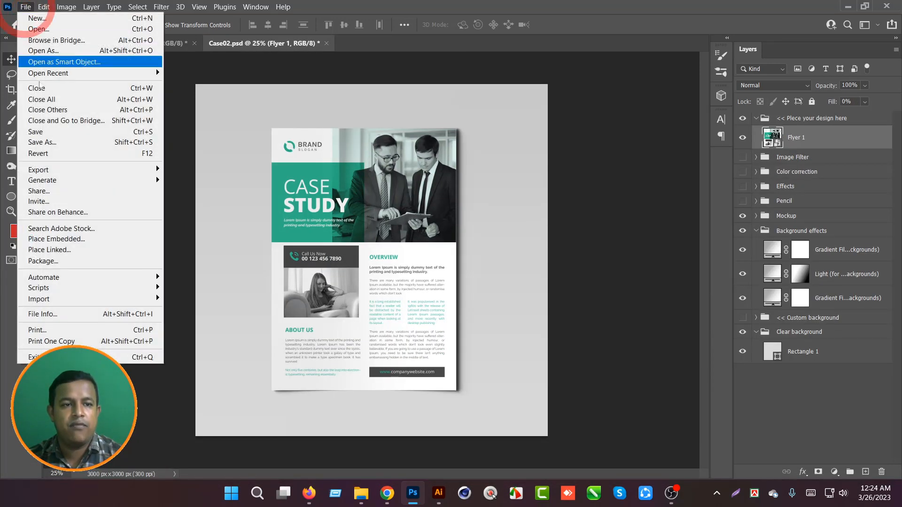
left_click(42, 142)
double_click(419, 259)
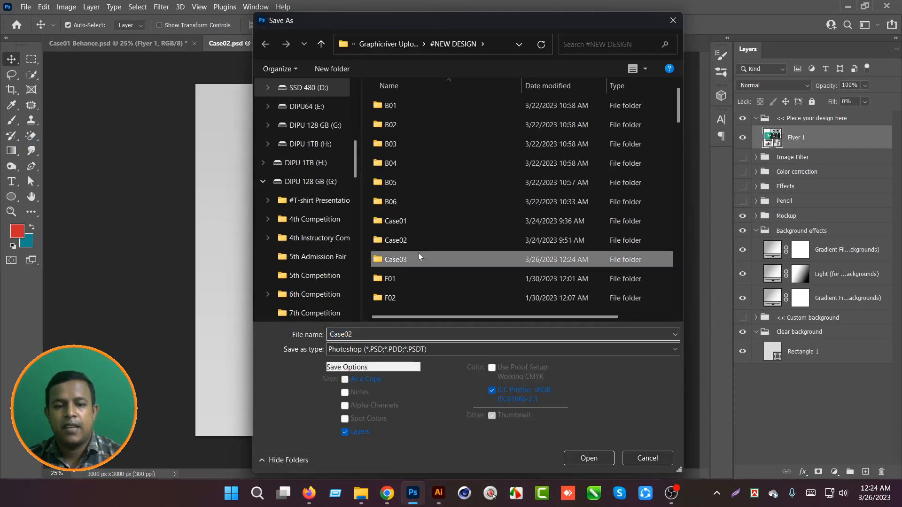
left_click(416, 350)
left_click(388, 225)
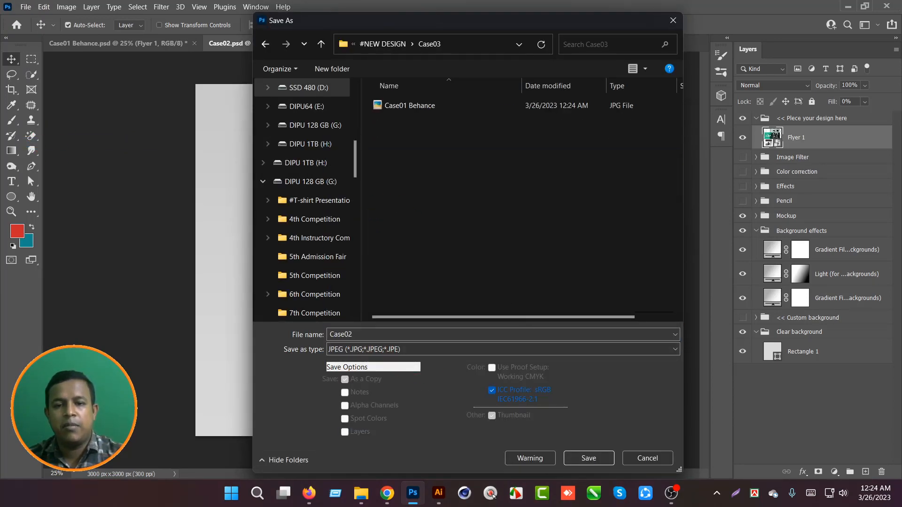
left_click(460, 333)
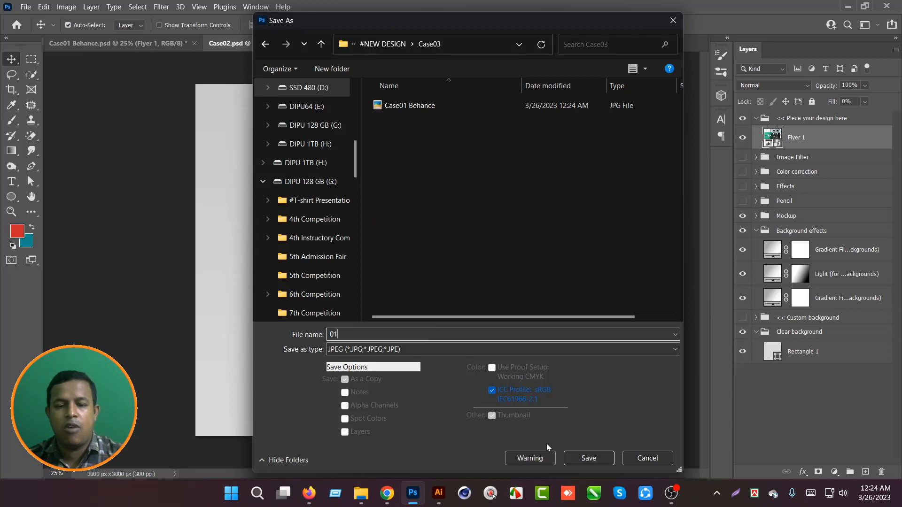
type("01")
left_click(589, 458)
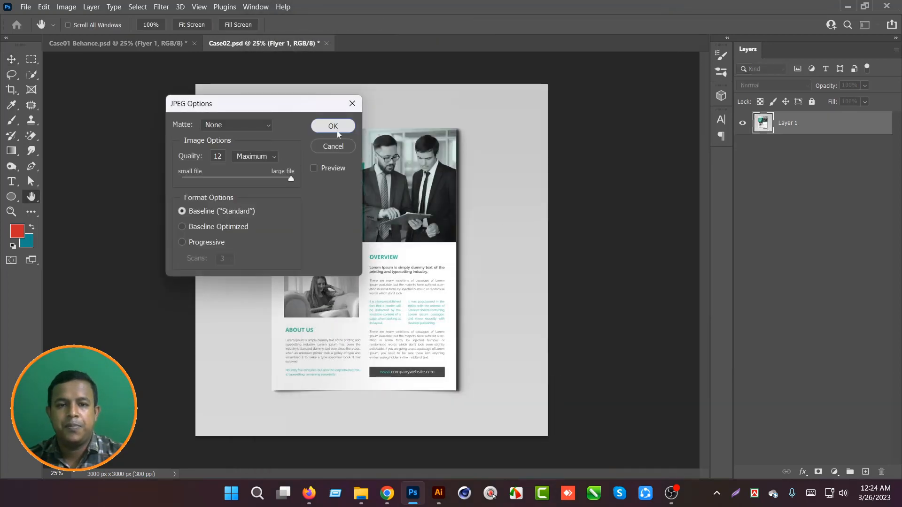
left_click(333, 126)
Copy the back page layer from the Flyer 2 smart object of Case01 Behance.psd and close the smart object.
left_click(155, 43)
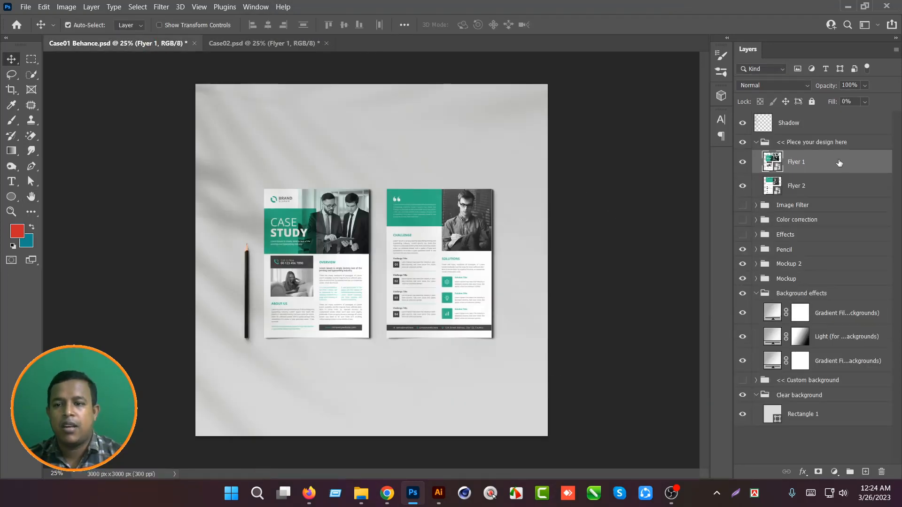
double_click(772, 187)
key("ctrl+c")
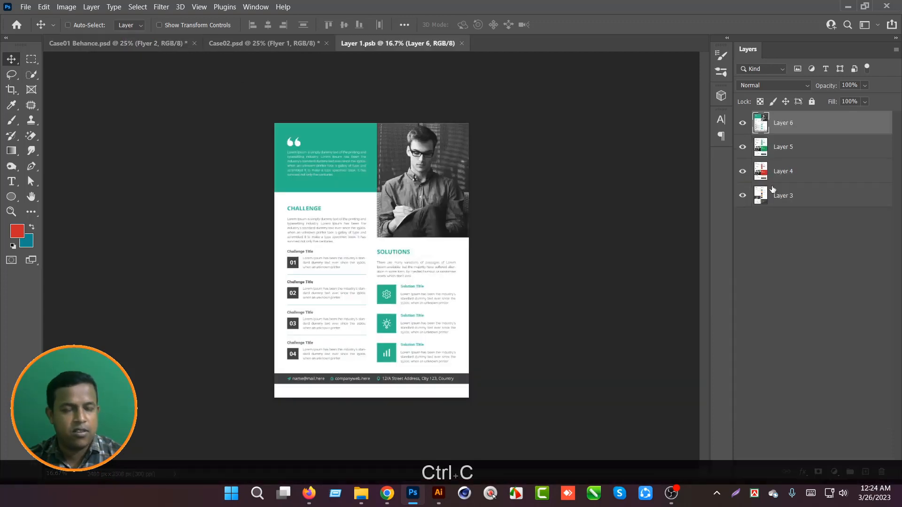
left_click(462, 43)
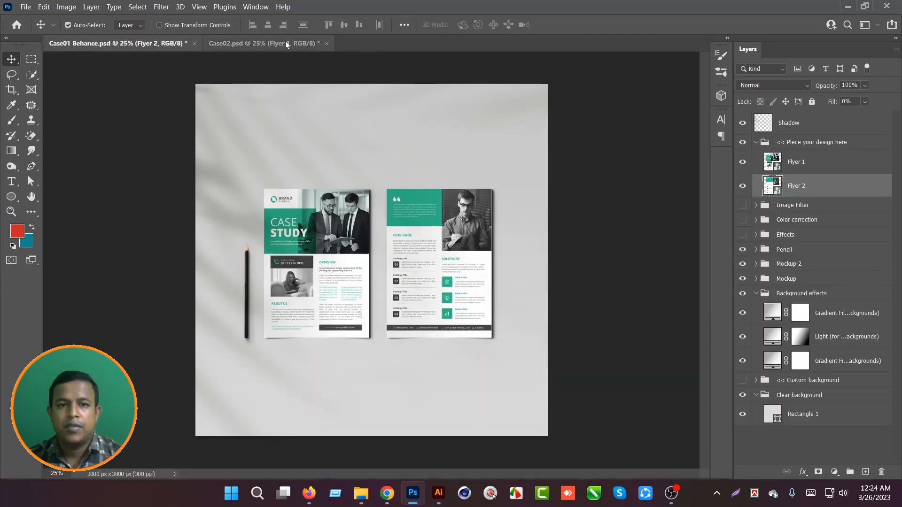
Paste the back page into the Flyer 1 smart object of Case02.psd, then close it with the changes saved.
left_click(263, 43)
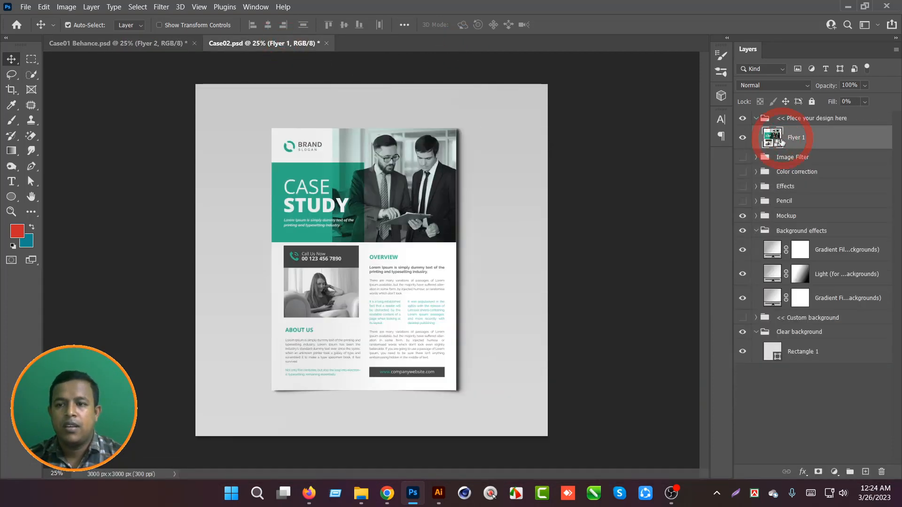
double_click(781, 141)
key("ctrl+v")
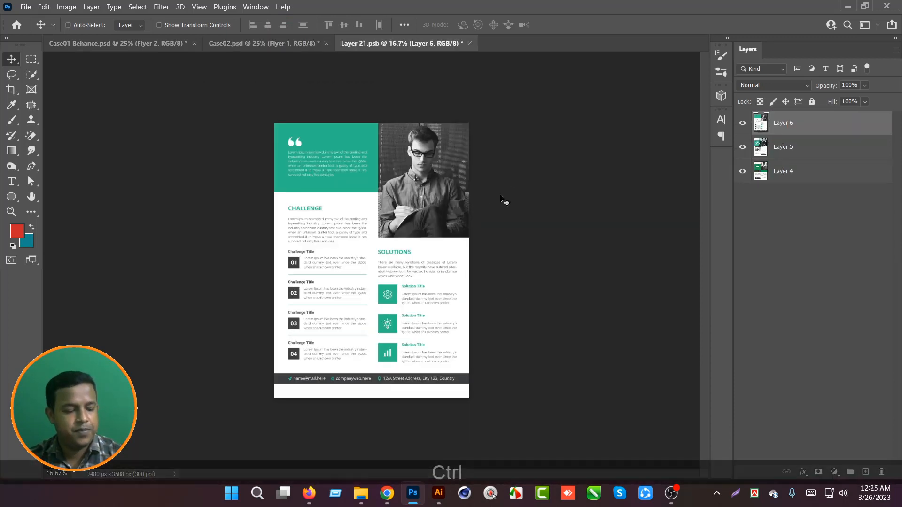
key("ctrl+w")
key("Return")
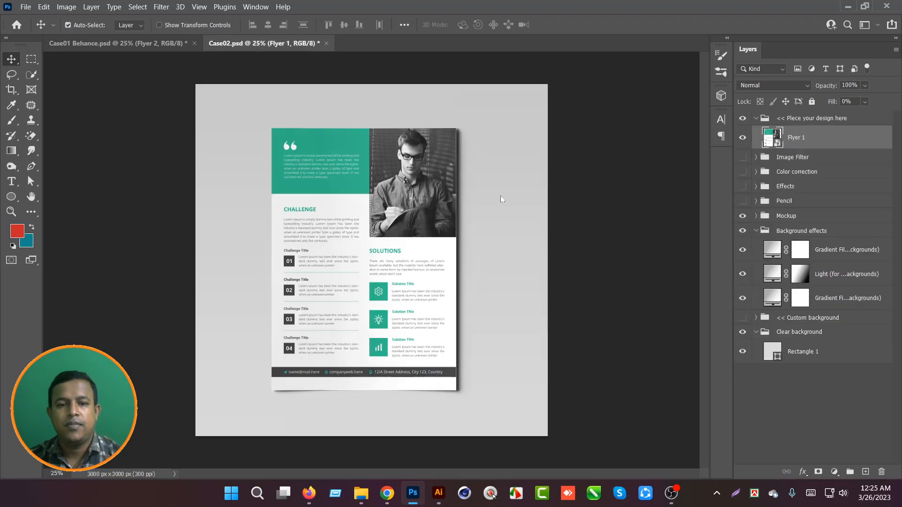
Save the back page mockup as a JPEG named 02 in the Case03 folder.
left_click(26, 6)
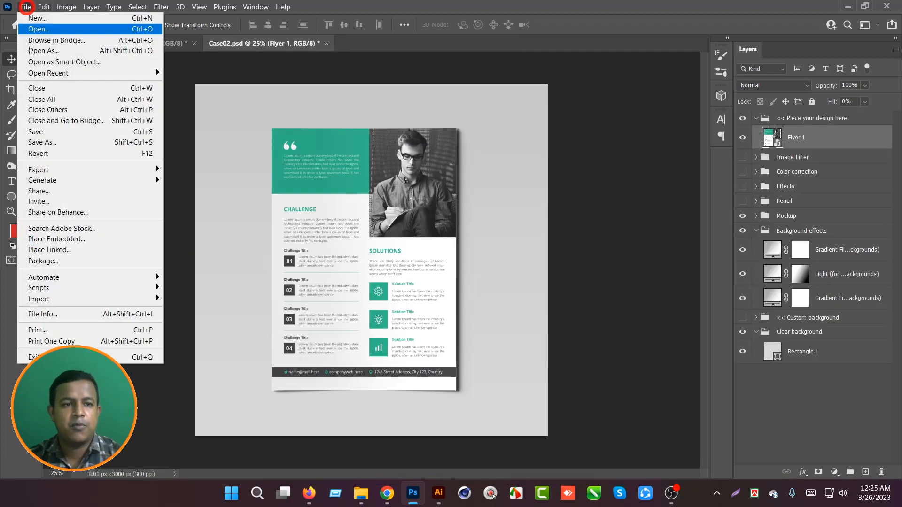
left_click(33, 142)
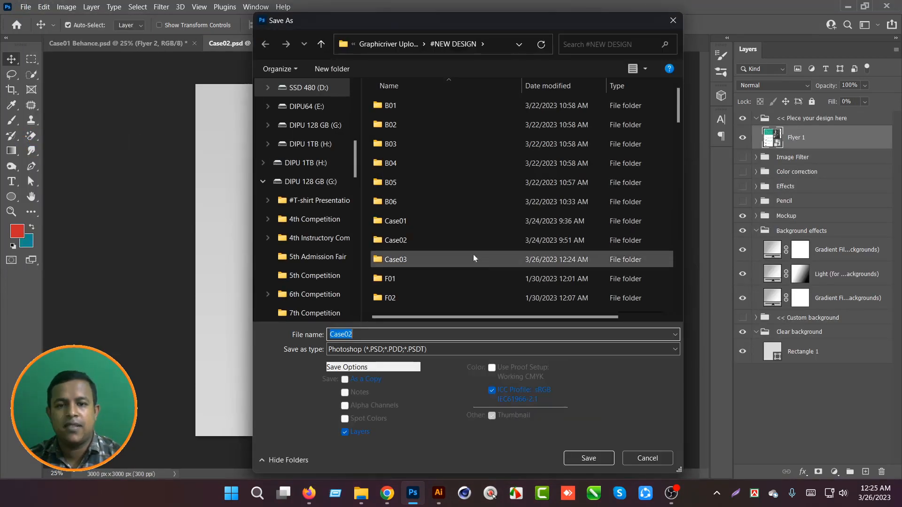
double_click(408, 259)
left_click(426, 349)
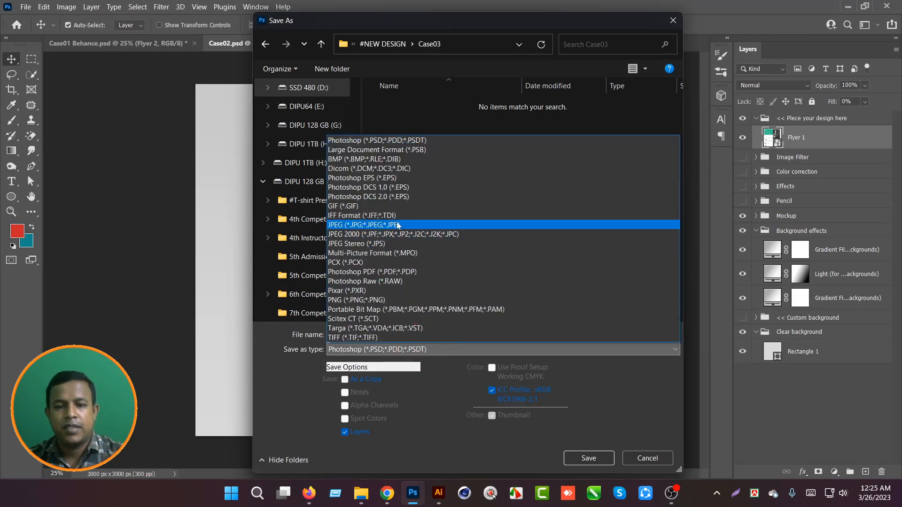
left_click(399, 225)
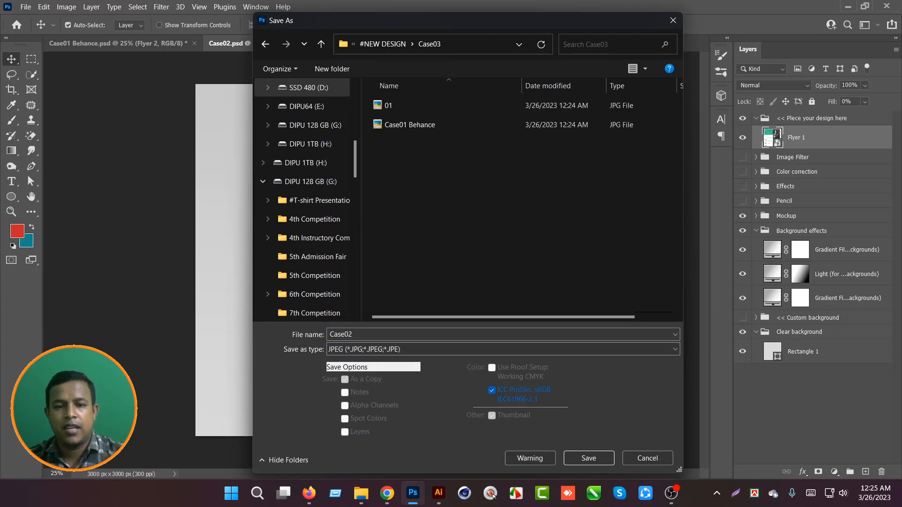
double_click(426, 333)
type("02")
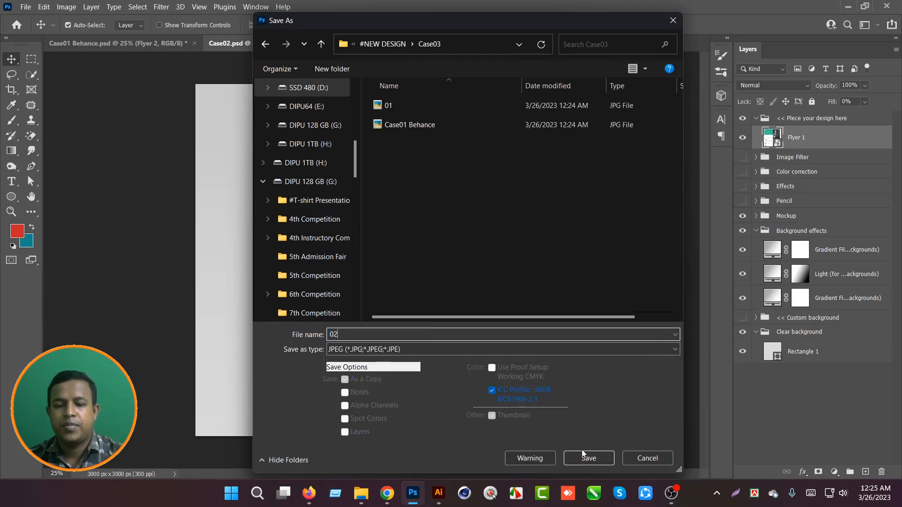
left_click(583, 454)
left_click(330, 127)
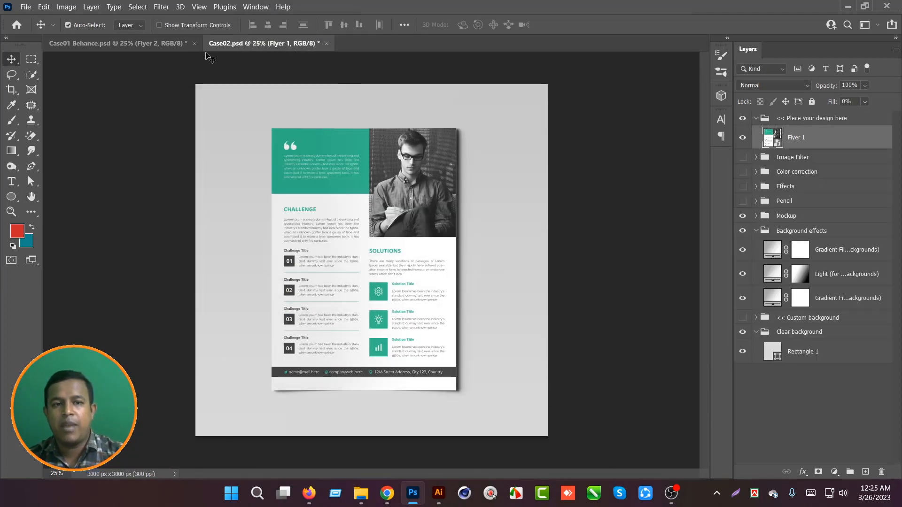
left_click(161, 45)
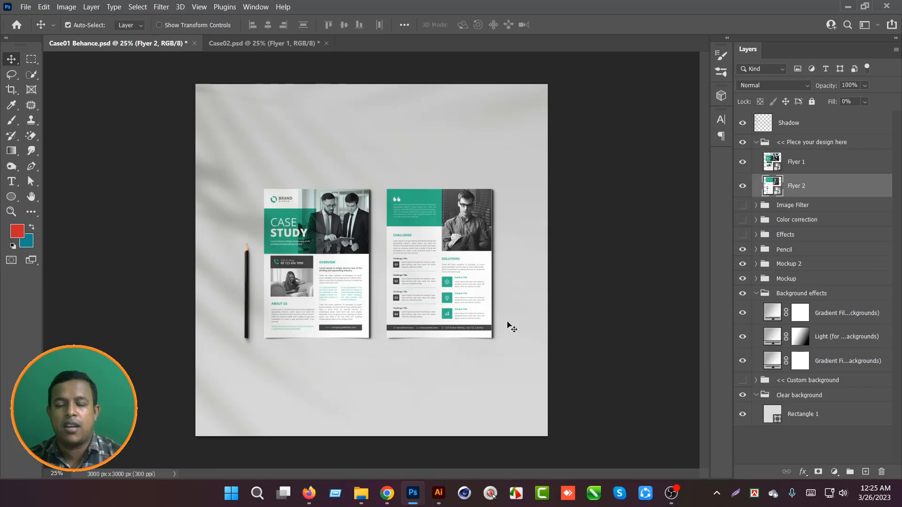
left_click(263, 44)
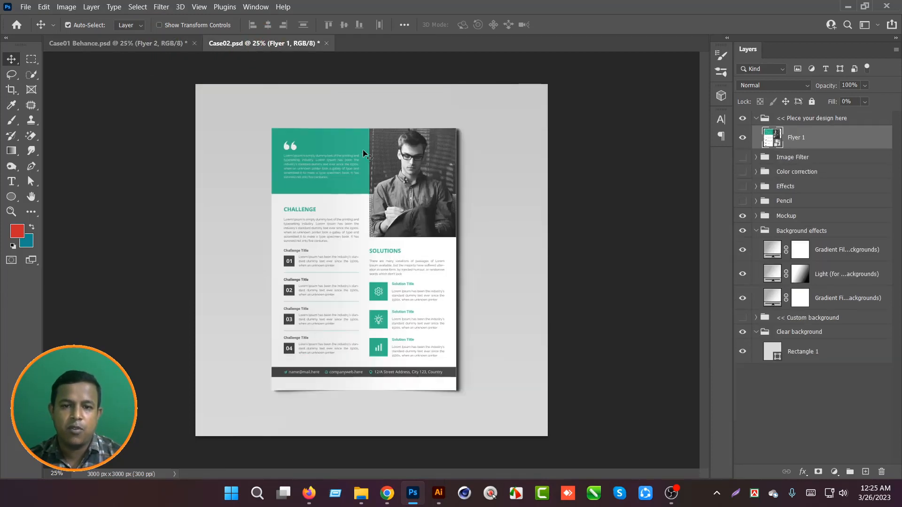
left_click(117, 43)
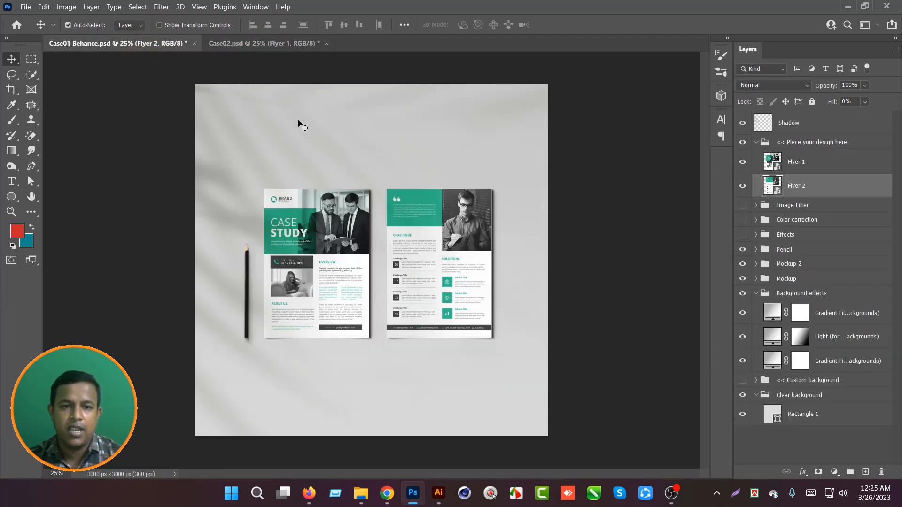
left_click(194, 43)
left_click(529, 194)
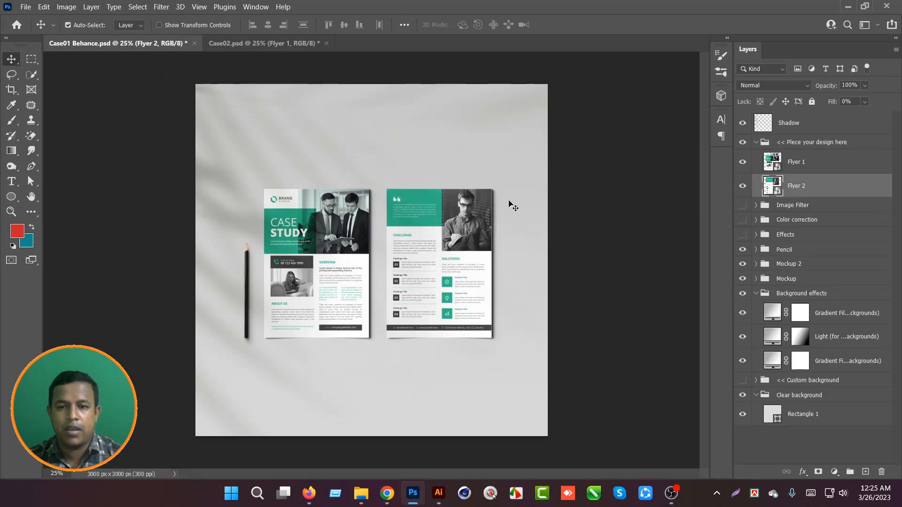
Copy the front page layer from the Flyer 1 smart object, then close the smart object and Case01 Behance.psd without saving.
double_click(779, 168)
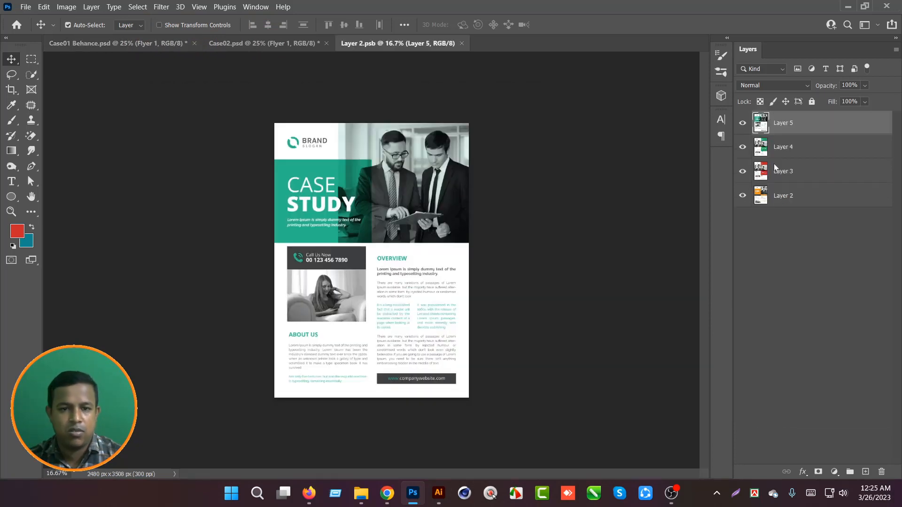
key("ctrl+c")
left_click(462, 44)
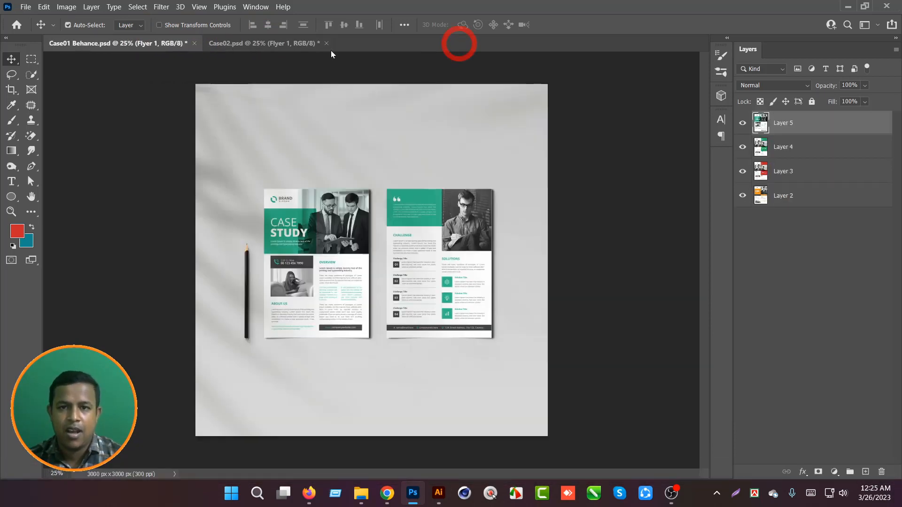
left_click(194, 43)
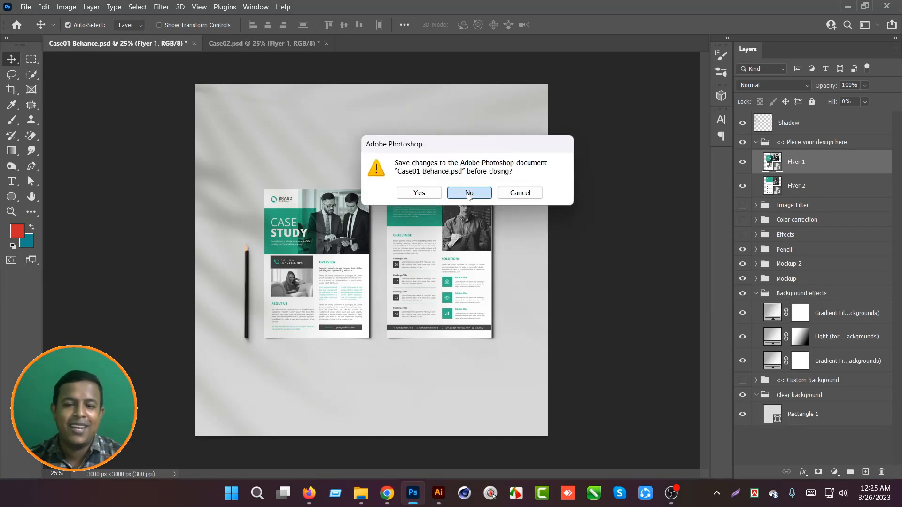
left_click(469, 192)
Open Case01.psd from the #NEW DESIGN folder and paste the front page into its Flyer 1 smart object, closing it with the changes saved.
key("alt+Tab")
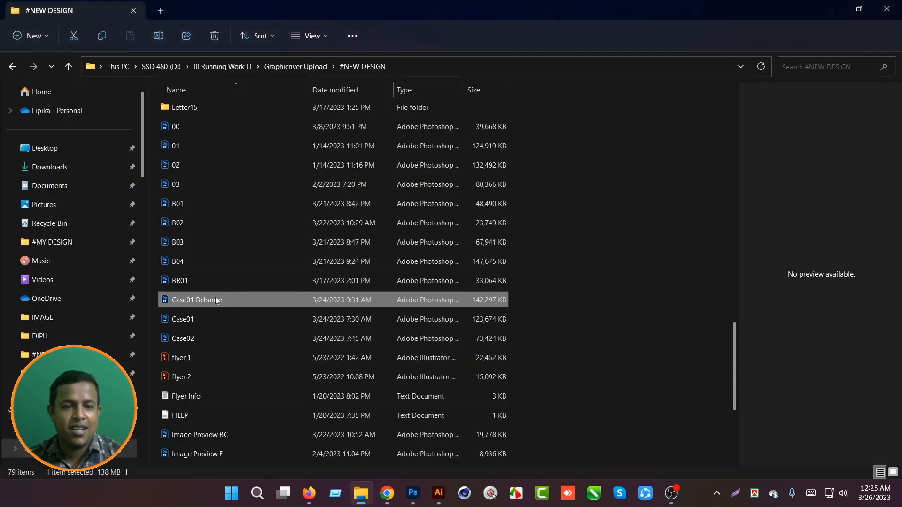
left_click(186, 320)
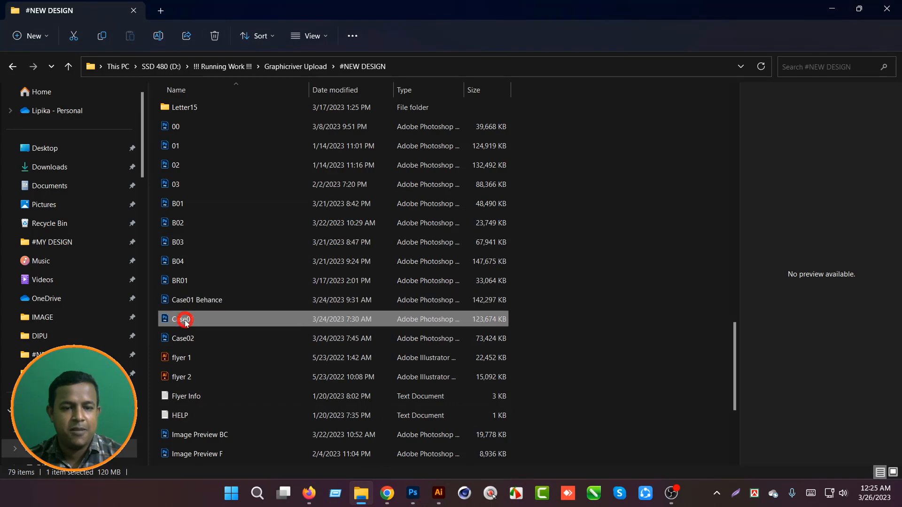
double_click(183, 320)
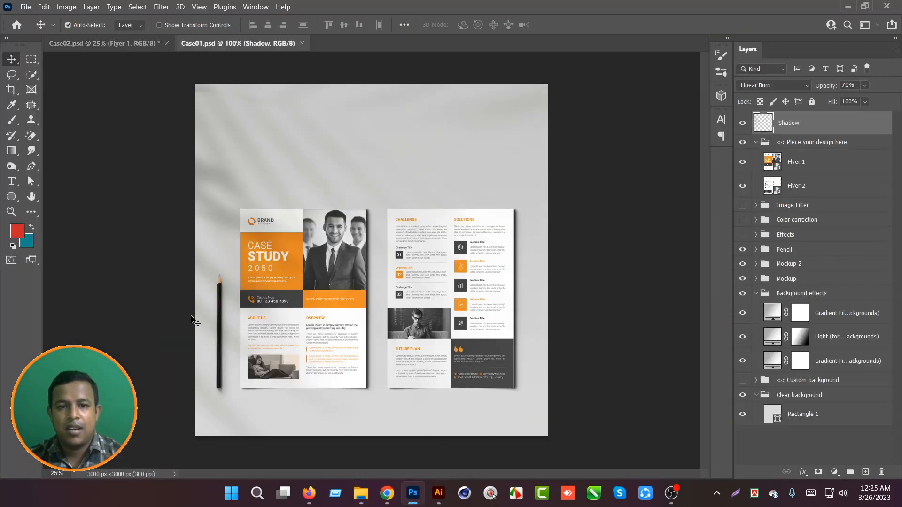
double_click(776, 168)
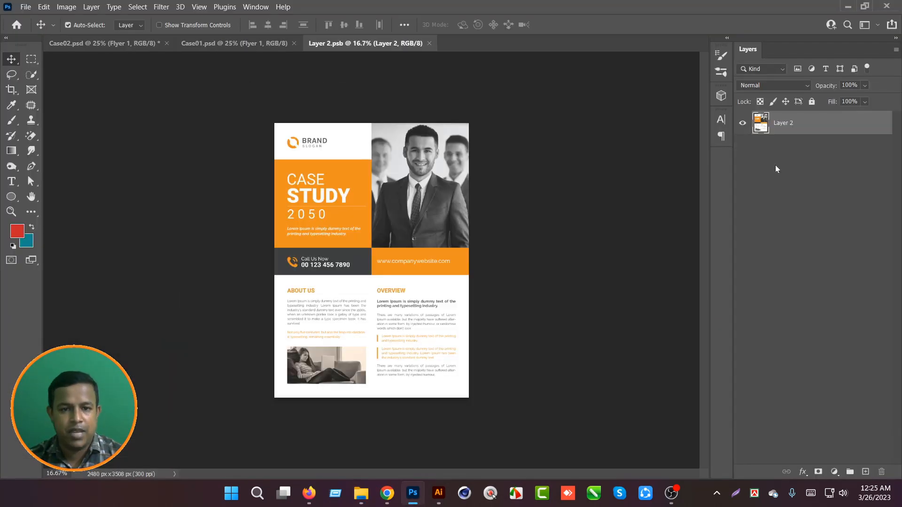
key("ctrl+v")
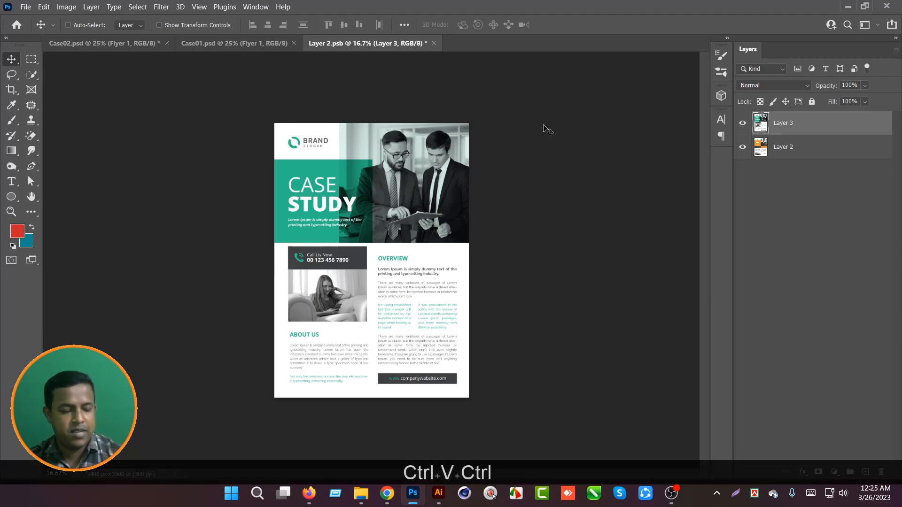
key("ctrl+w")
key("Return")
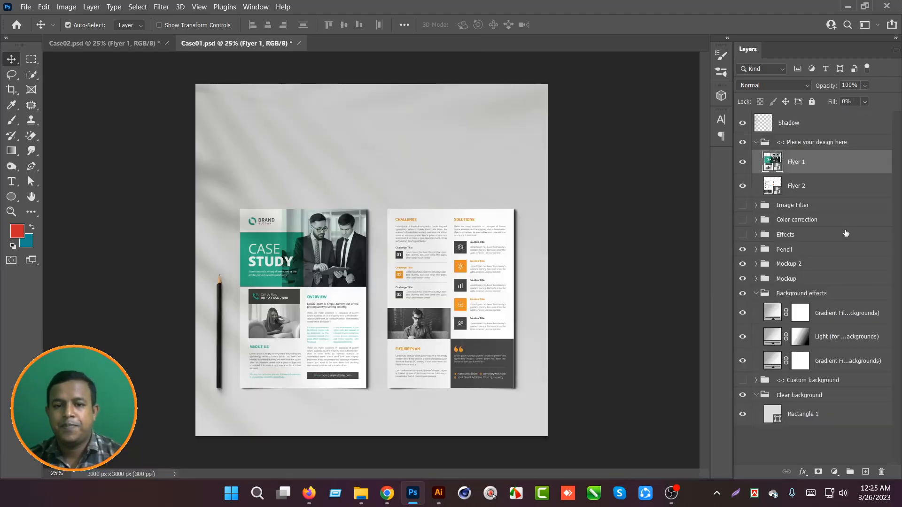
Copy the back page layer from the Flyer 1 smart object of Case02.psd and close the smart object.
left_click(104, 43)
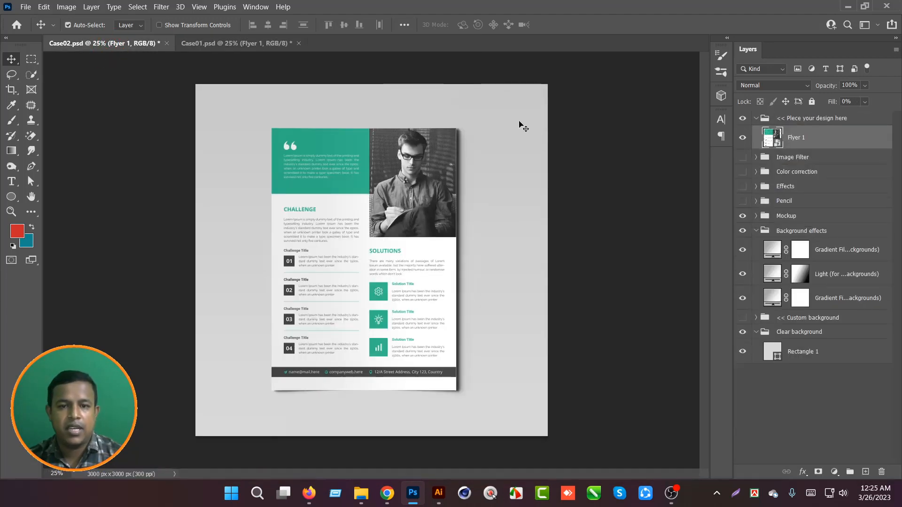
double_click(774, 138)
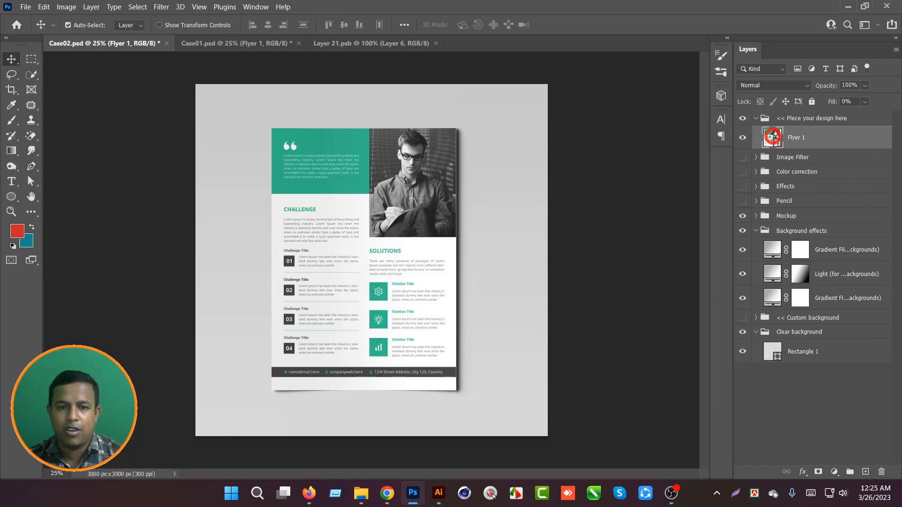
key("ctrl+c")
left_click(438, 44)
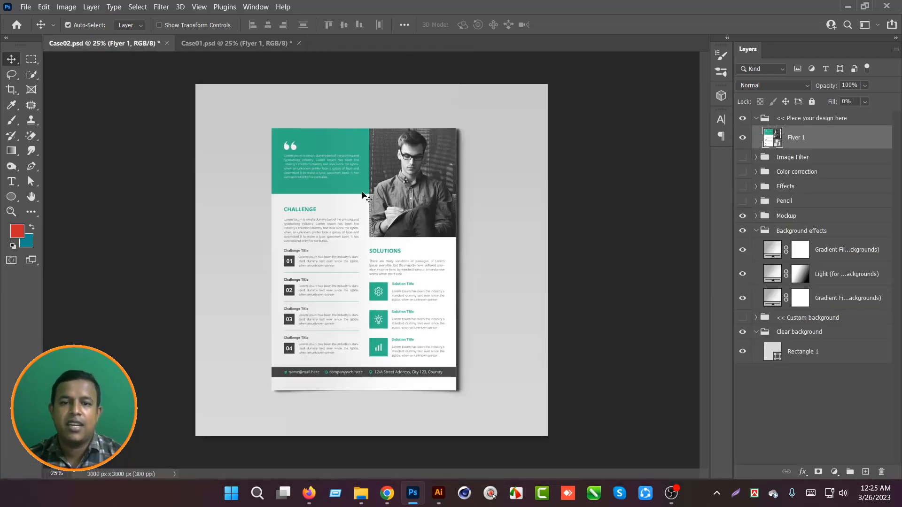
Paste the back page into the Flyer 2 smart object of Case01.psd, then close it with the changes saved.
left_click(235, 43)
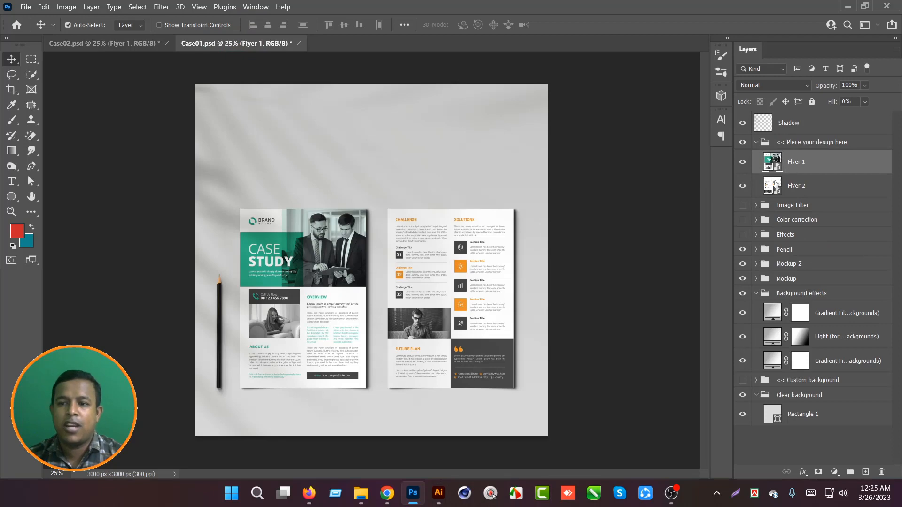
double_click(773, 185)
key("ctrl+v")
key("ctrl+w")
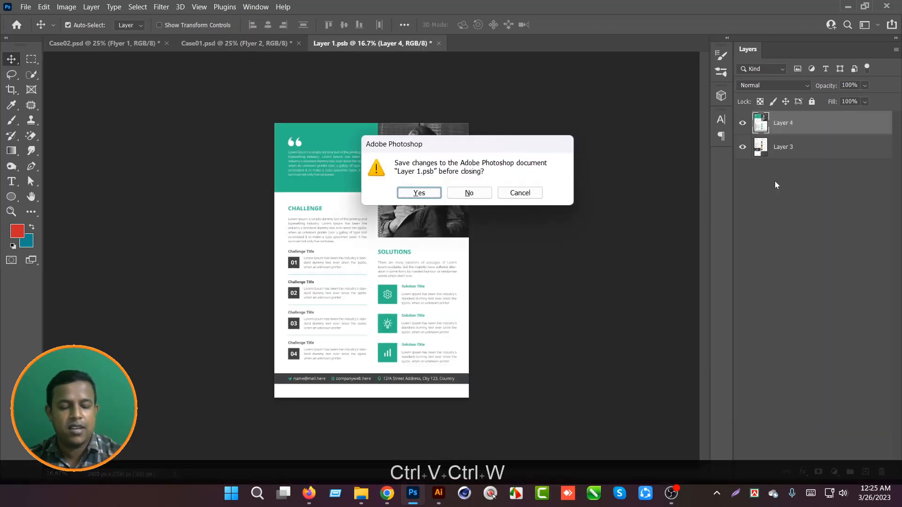
key("Return")
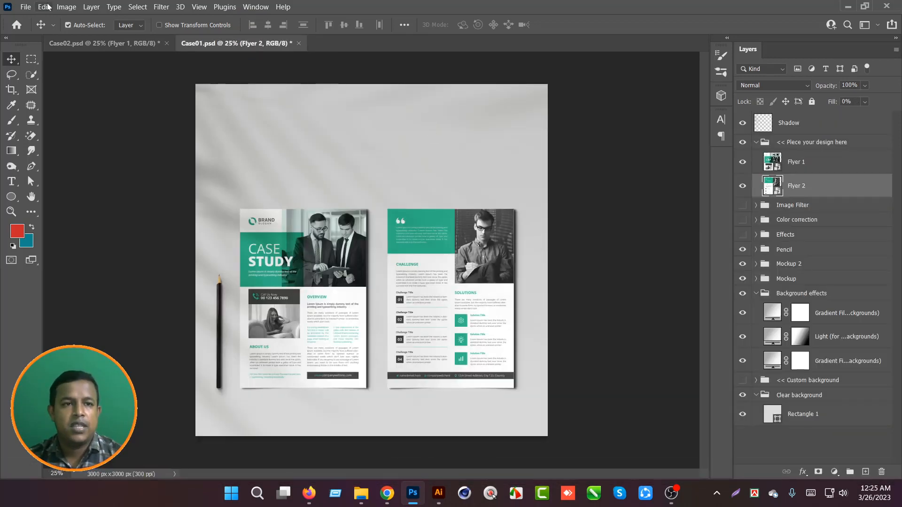
Save the two-page mockup as a JPEG named 00 in the Case03 folder, then close Case01.psd without saving.
left_click(25, 7)
left_click(35, 153)
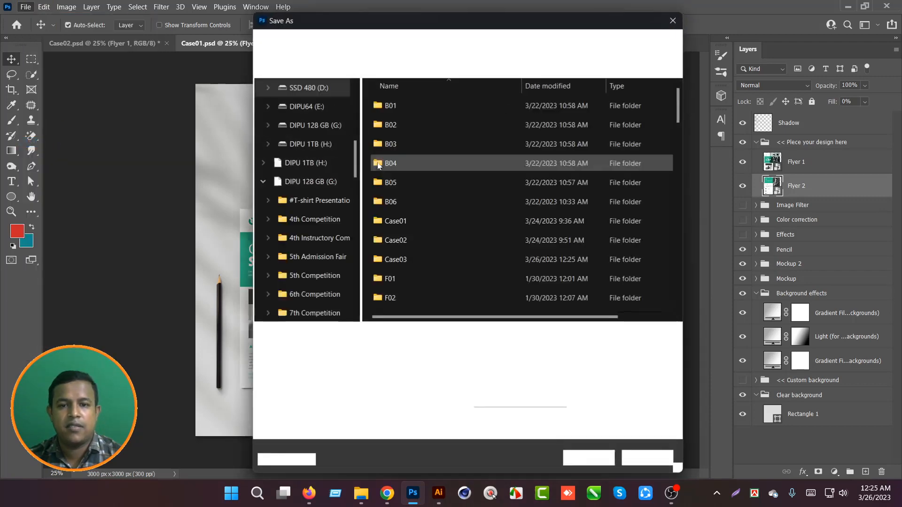
double_click(396, 259)
left_click(400, 349)
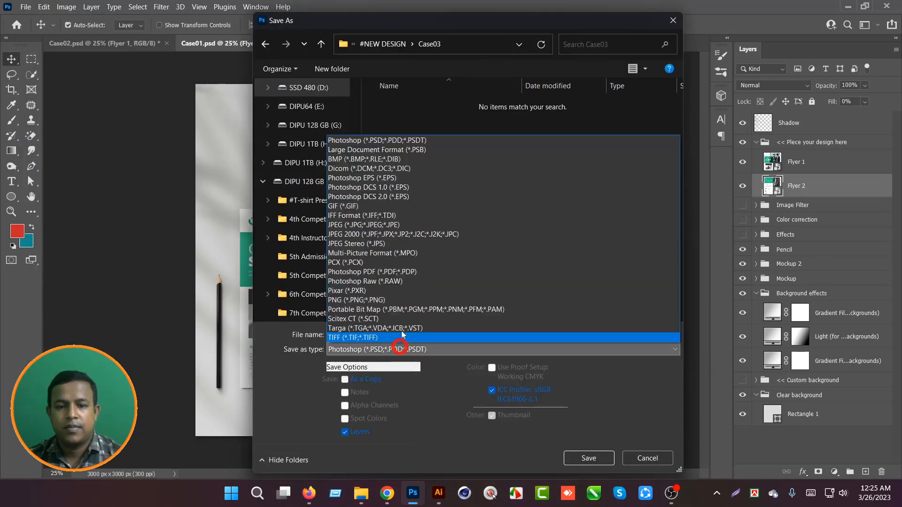
left_click(364, 224)
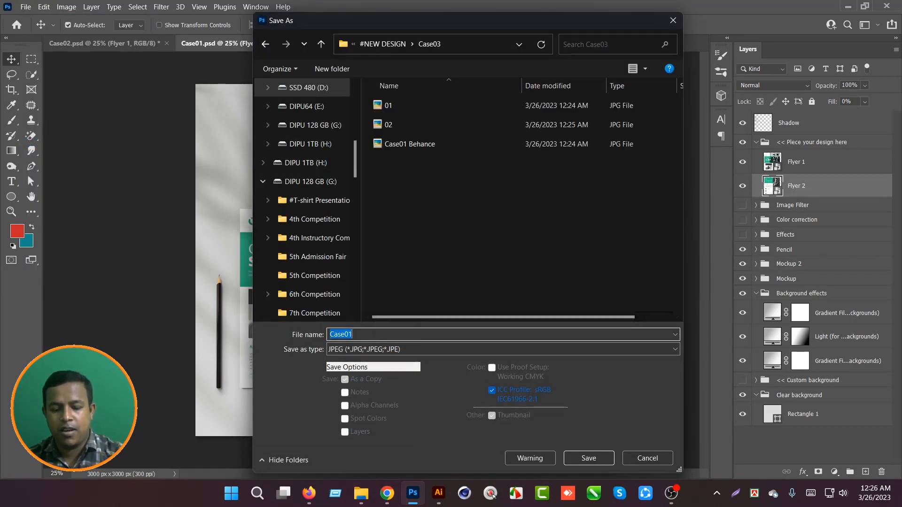
type("03")
left_click(504, 252)
left_click(588, 459)
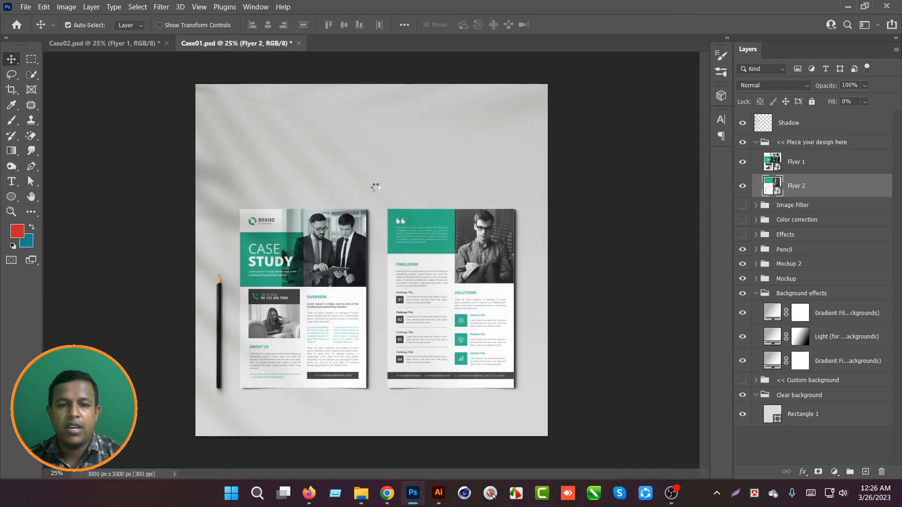
left_click(332, 125)
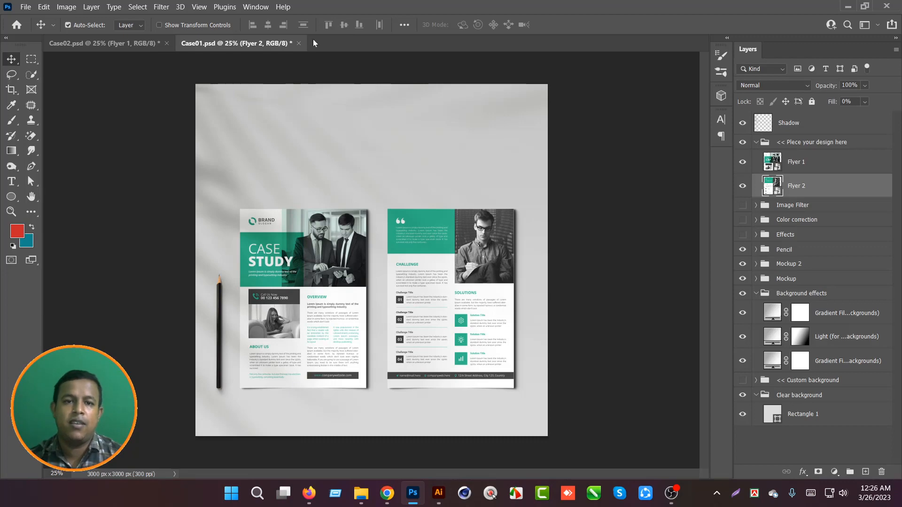
left_click(299, 44)
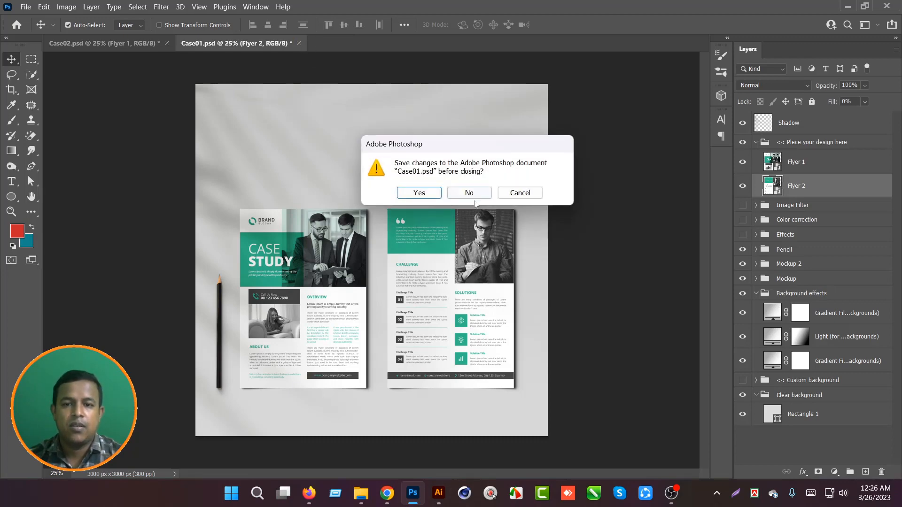
left_click(473, 194)
Open the Case03 folder in File Explorer and check the exported 01, 02 and Case01 Behance images.
left_click(361, 493)
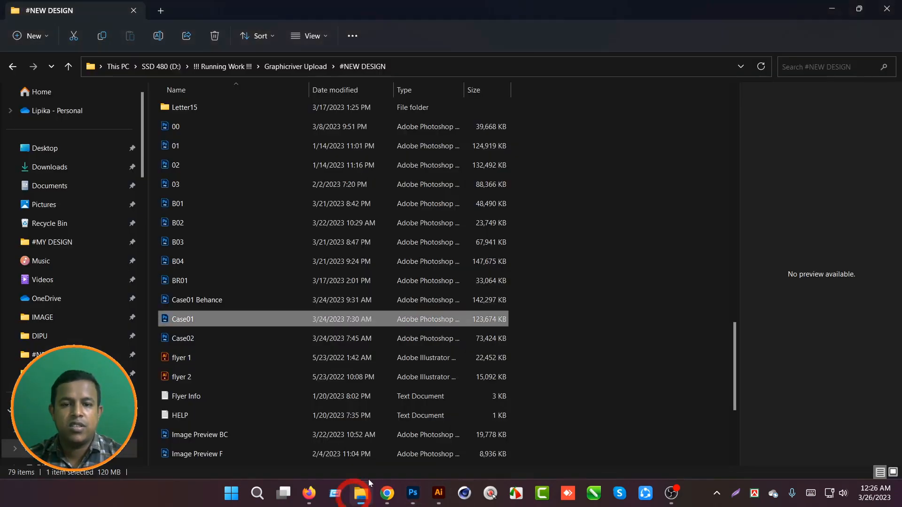
scroll(237, 249, "up", 10)
scroll(244, 298, "up", 2)
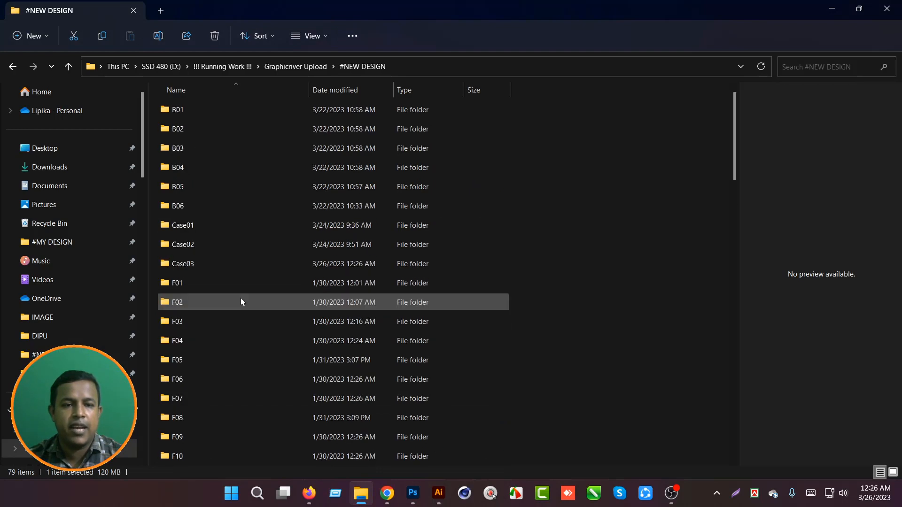
double_click(202, 270)
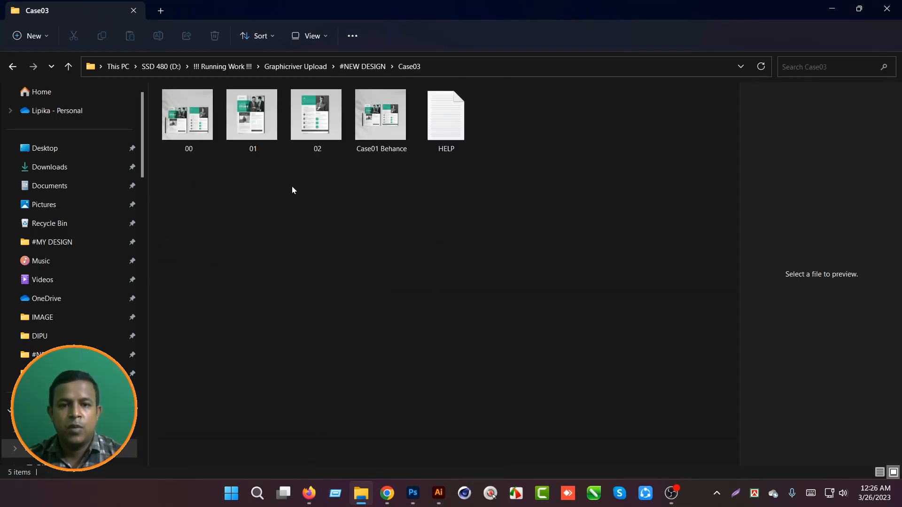
left_click_drag(249, 183, 335, 99)
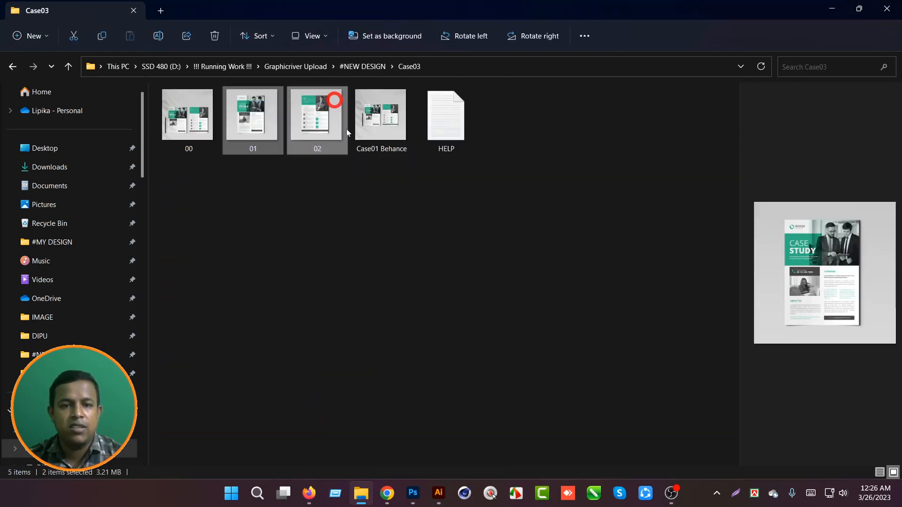
left_click(371, 180)
left_click_drag(372, 183, 385, 122)
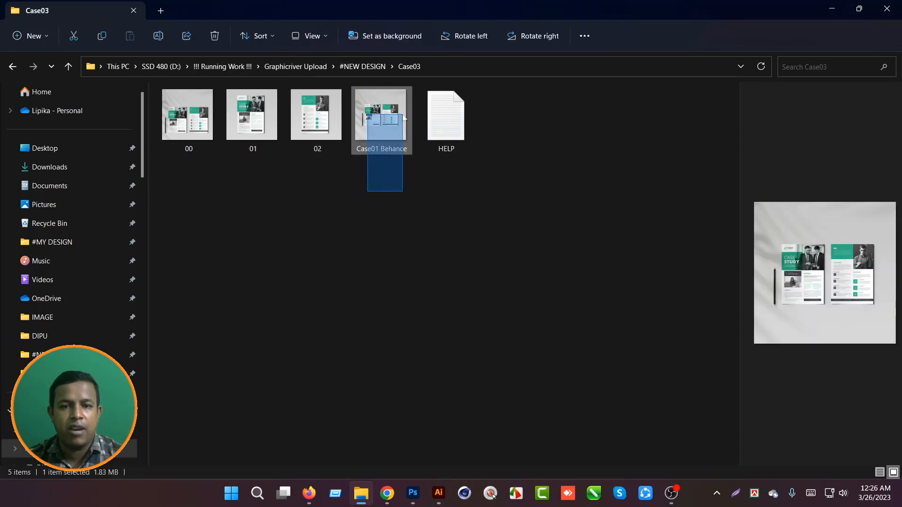
left_click(317, 210)
Switch to Illustrator, duplicate both flyer pages directly below the originals in Case Study 09.ai, and lock the original pages.
left_click(431, 494)
left_click_drag(314, 382, 275, 301)
left_click(381, 204)
left_click(296, 165, "shift")
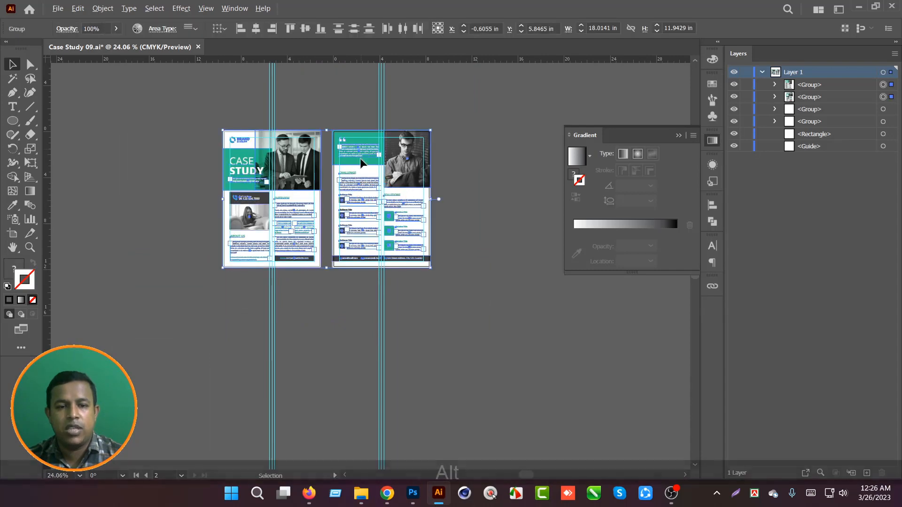
left_click_drag(355, 150, 354, 304)
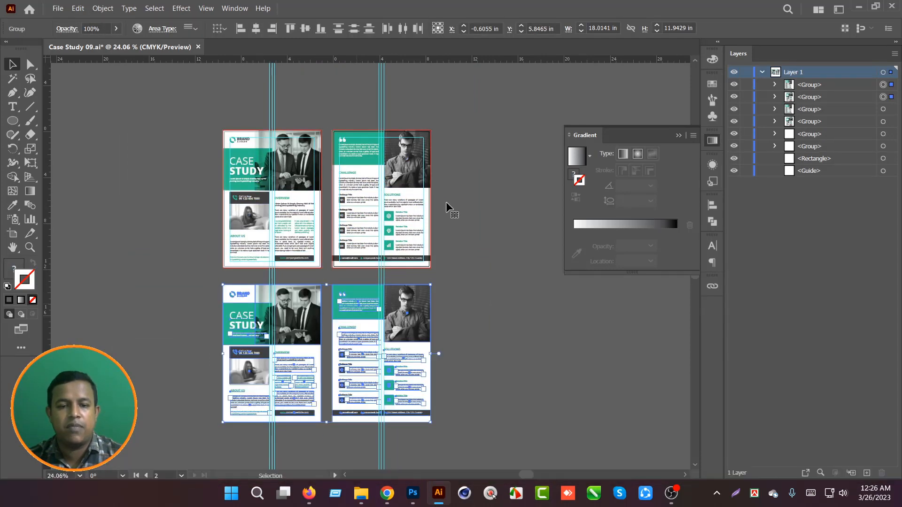
left_click_drag(469, 141, 298, 169)
key("ctrl+2")
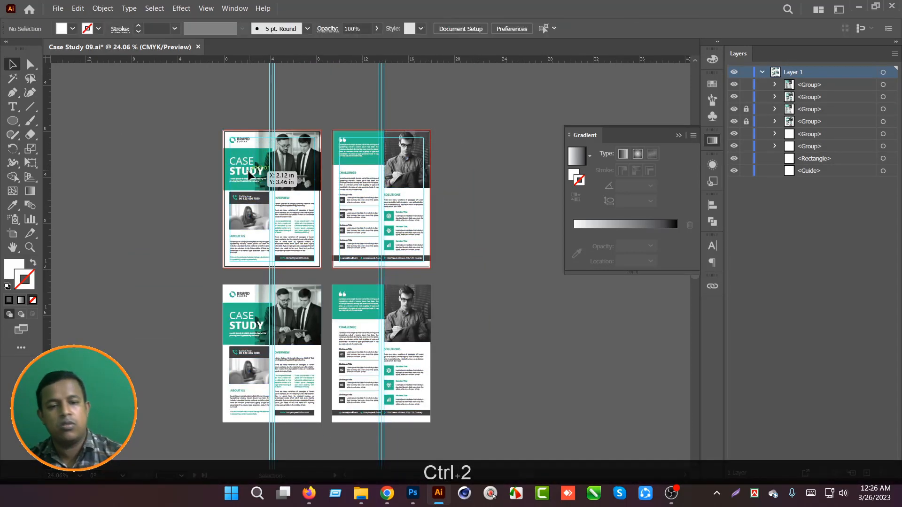
Select all green shapes on the duplicated pages with the Magic Wand and set their fill to orange F79A06.
left_click(12, 79)
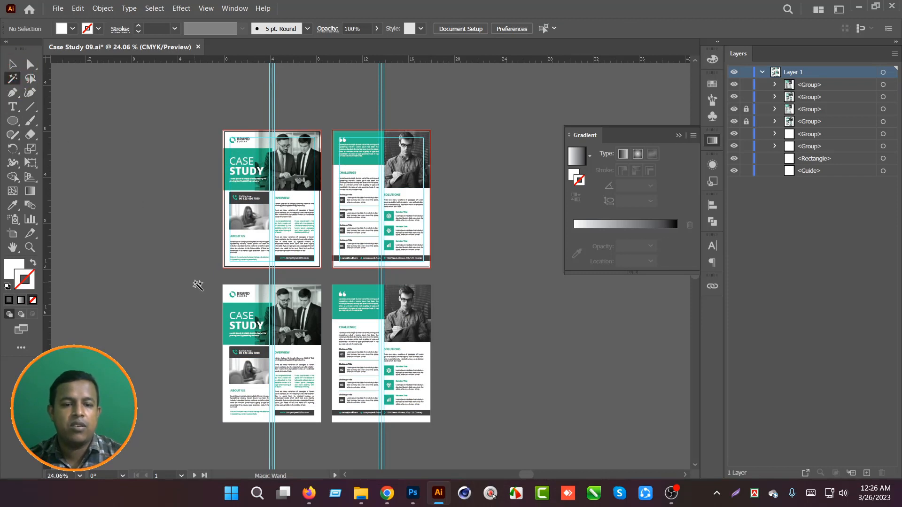
left_click(229, 311)
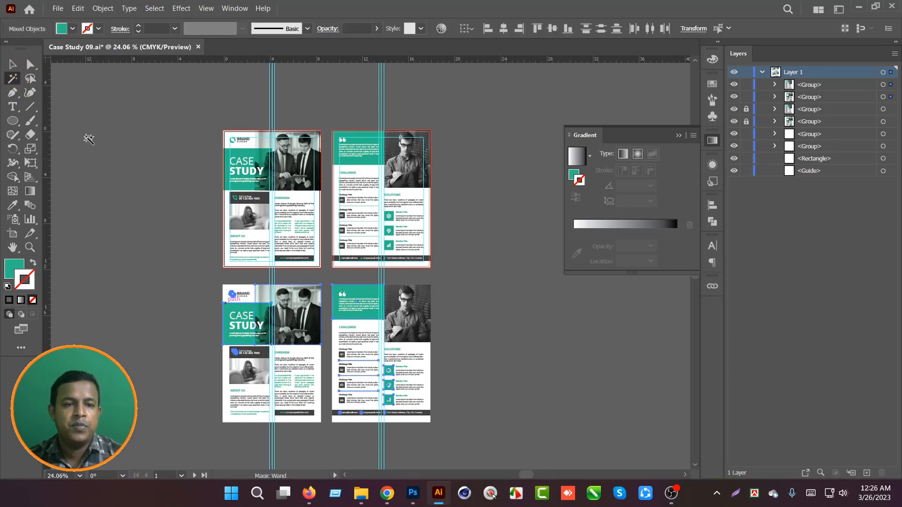
double_click(12, 269)
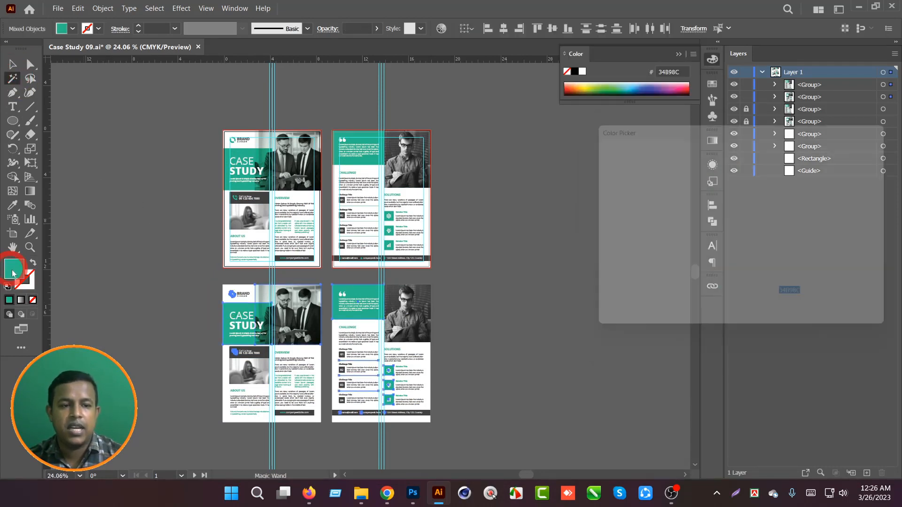
left_click_drag(765, 275, 764, 293)
left_click(737, 161)
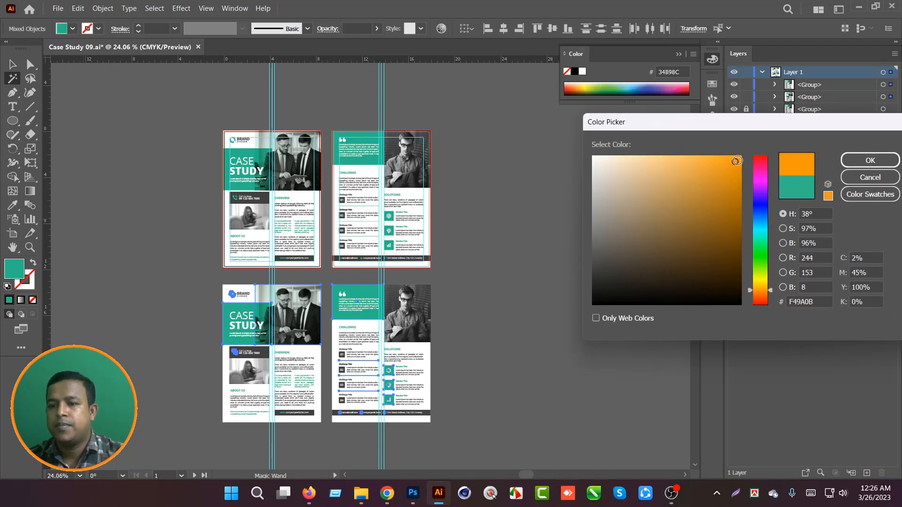
left_click(870, 161)
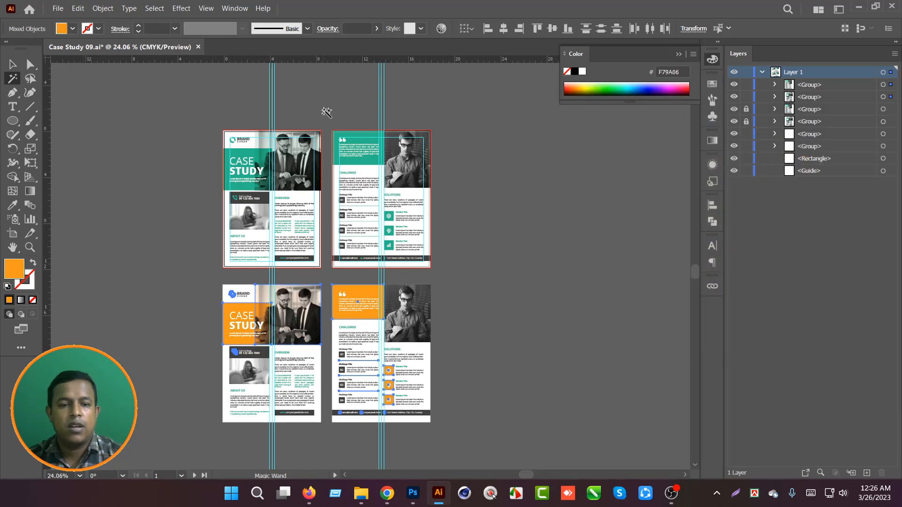
Shift the selected shapes' fill to a slightly redder orange, F48E08, and deselect them.
double_click(13, 270)
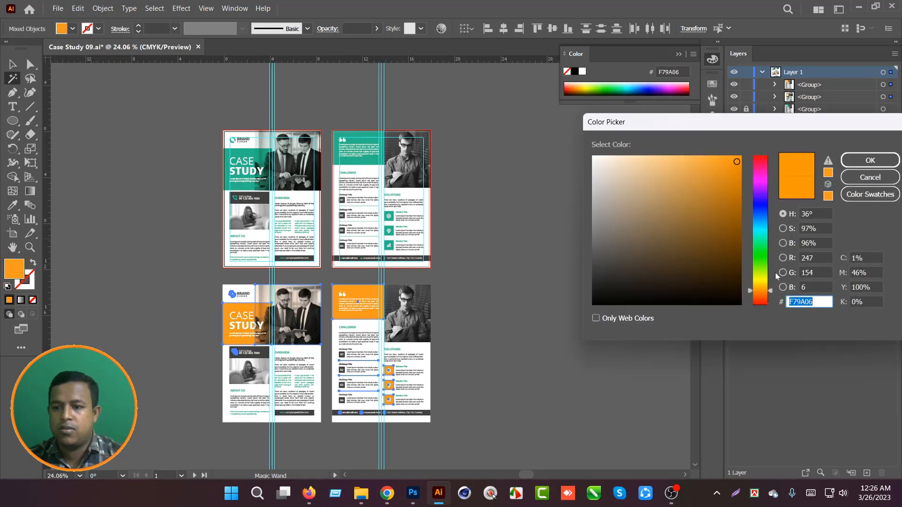
left_click_drag(771, 292, 774, 291)
left_click(871, 160)
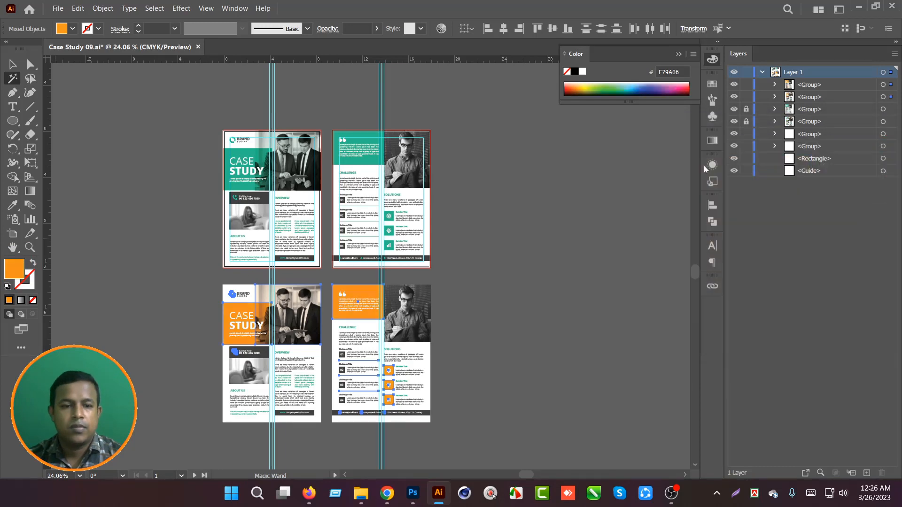
left_click(11, 66)
left_click(117, 121)
Recolour the OVERVIEW heading on the duplicated front page by sampling the flyer's orange with the Eyedropper.
left_click_drag(262, 333, 321, 359)
scroll(322, 358, "down", 4)
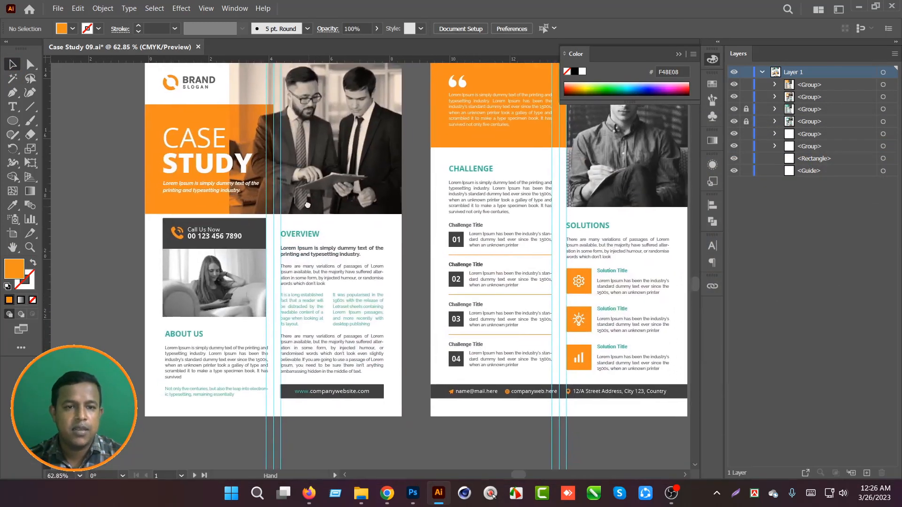
left_click(13, 108)
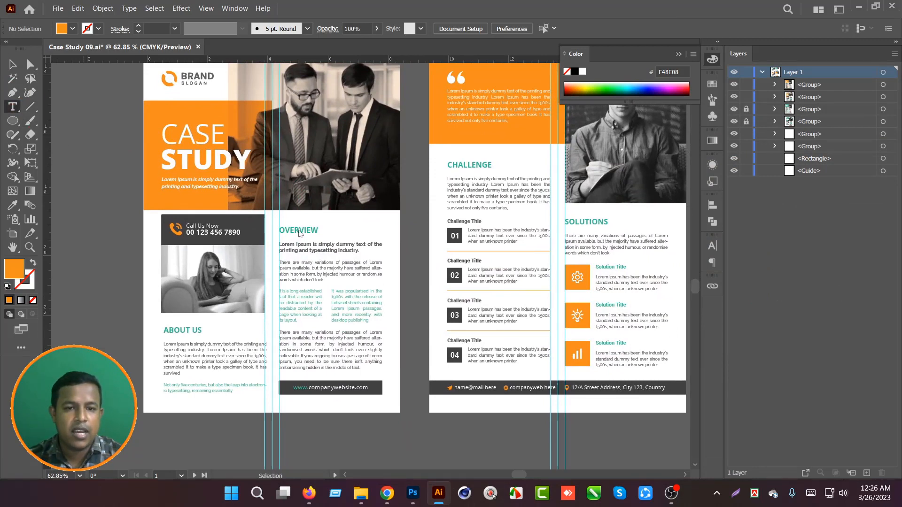
double_click(299, 230)
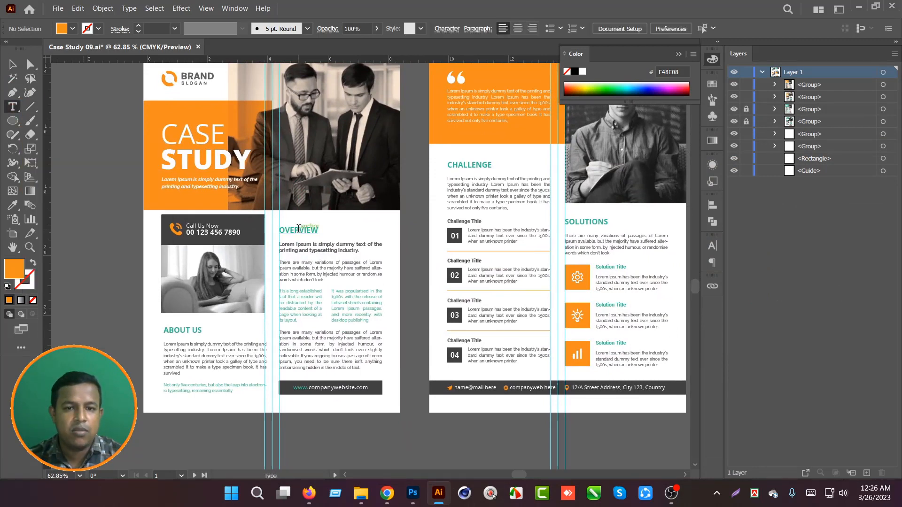
left_click(13, 205)
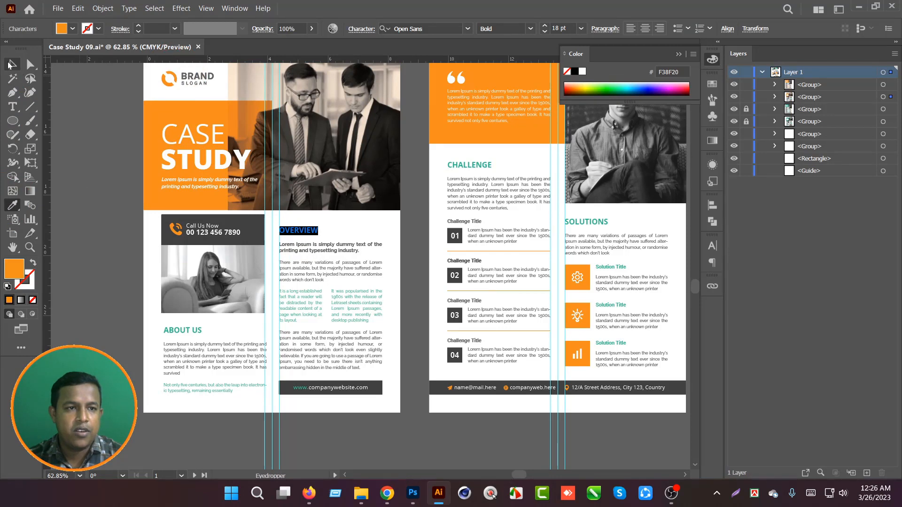
left_click(12, 65)
left_click(83, 153)
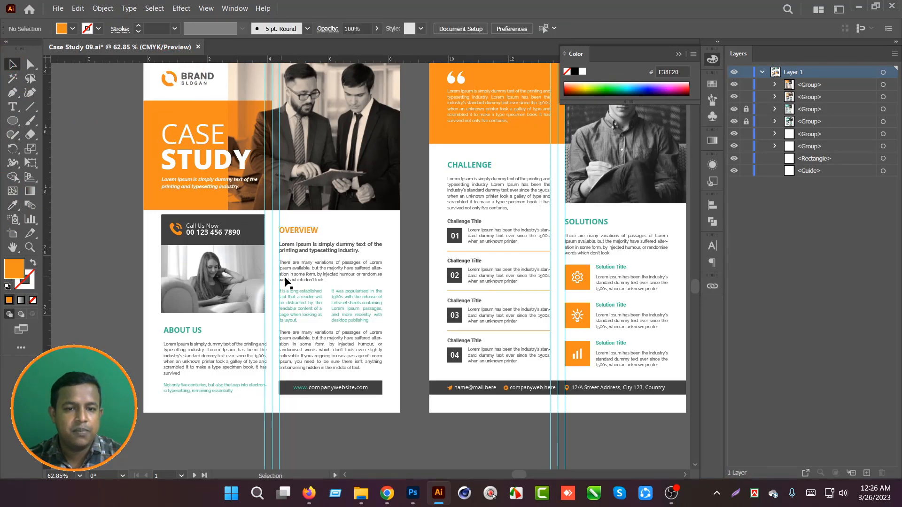
Recolour the two green side-by-side paragraphs under OVERVIEW with the orange sampled from the logo.
double_click(291, 304)
left_click(363, 310, "shift")
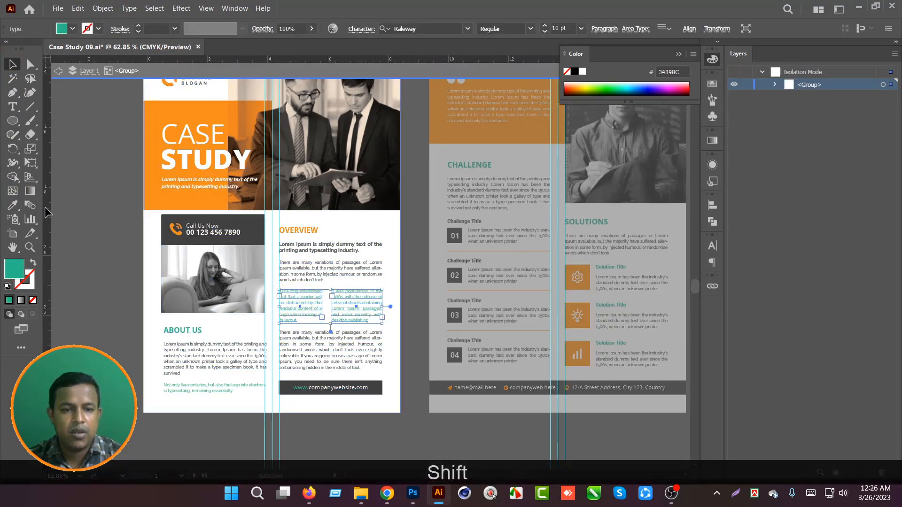
key("i")
left_click(170, 81)
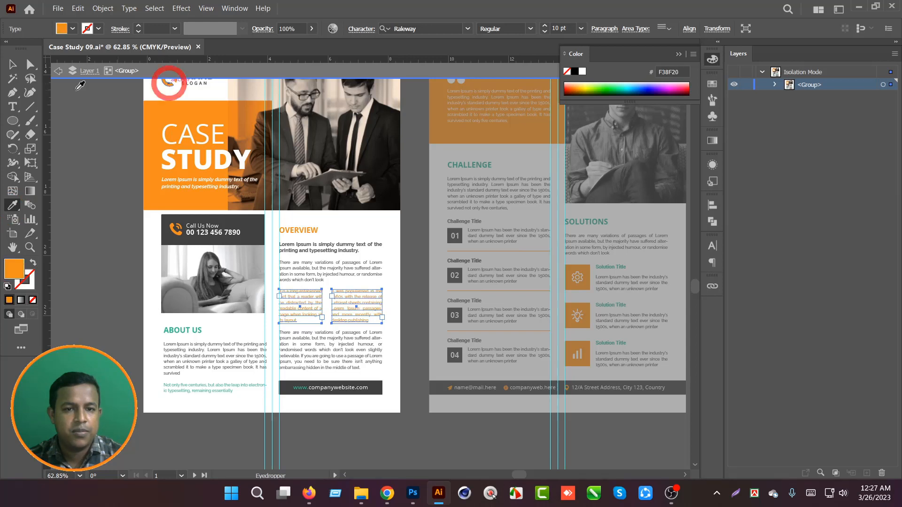
Match the ABOUT US heading to the orange of the OVERVIEW heading and exit isolation mode.
left_click(13, 107)
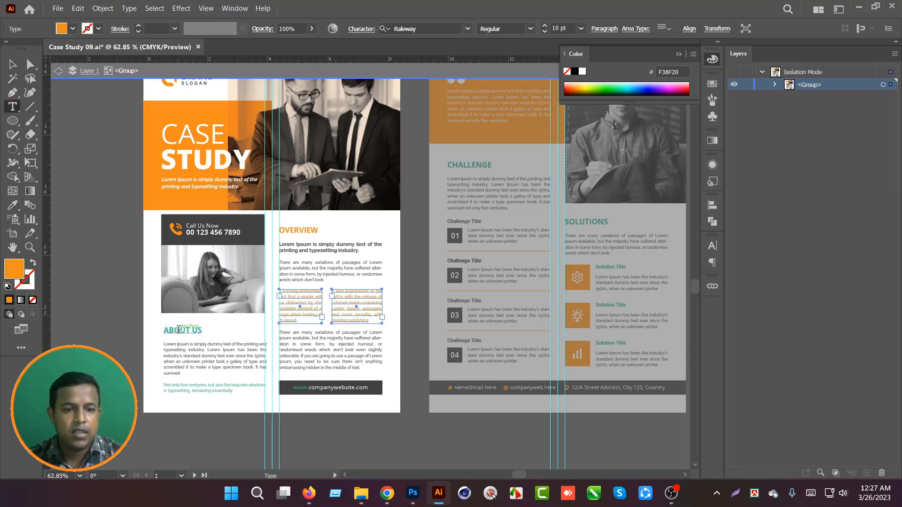
double_click(180, 331)
key("Escape")
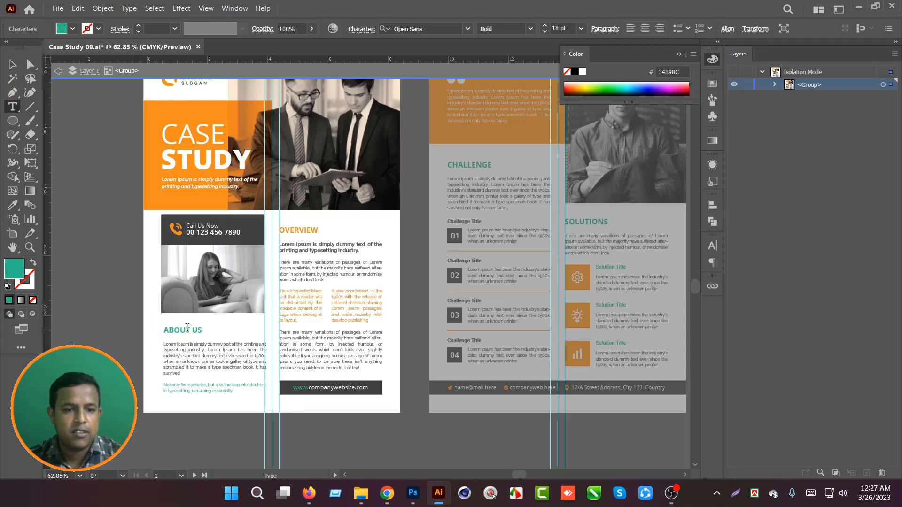
triple_click(187, 330)
left_click(13, 206)
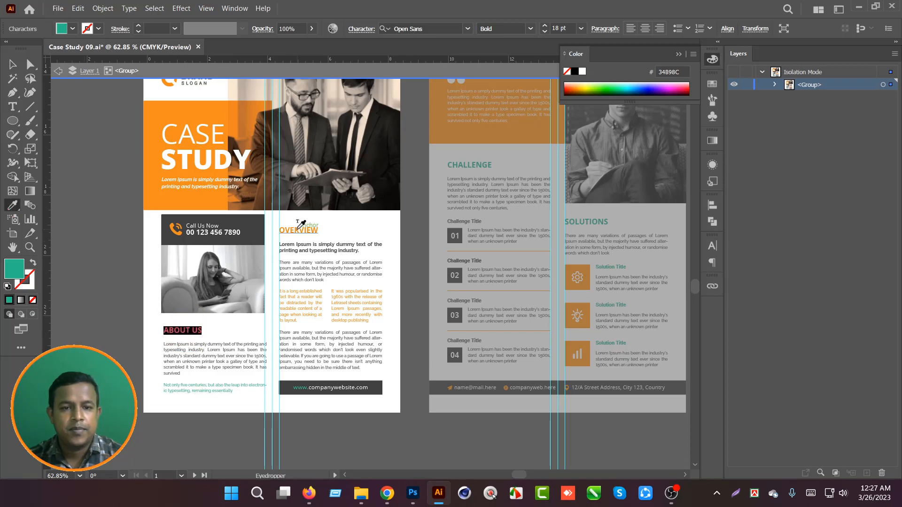
left_click(297, 230)
key("v")
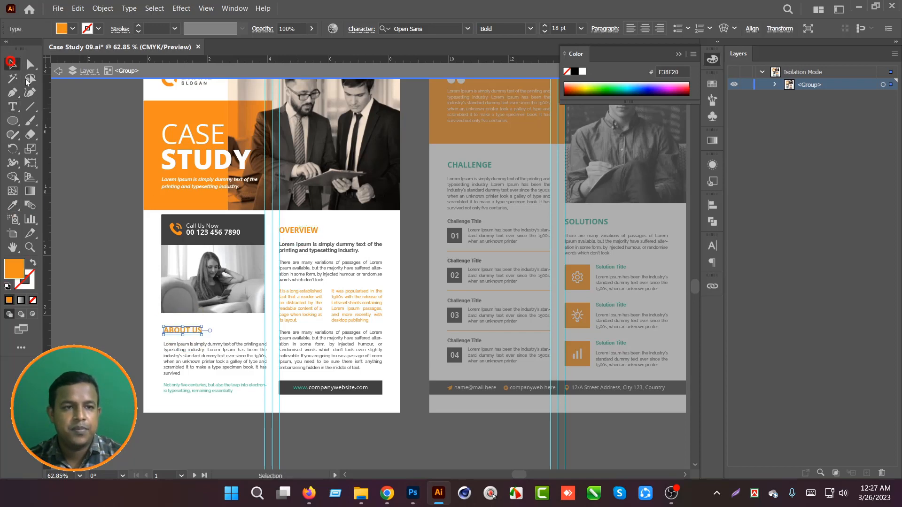
double_click(81, 131)
key("ctrl+space")
key("t")
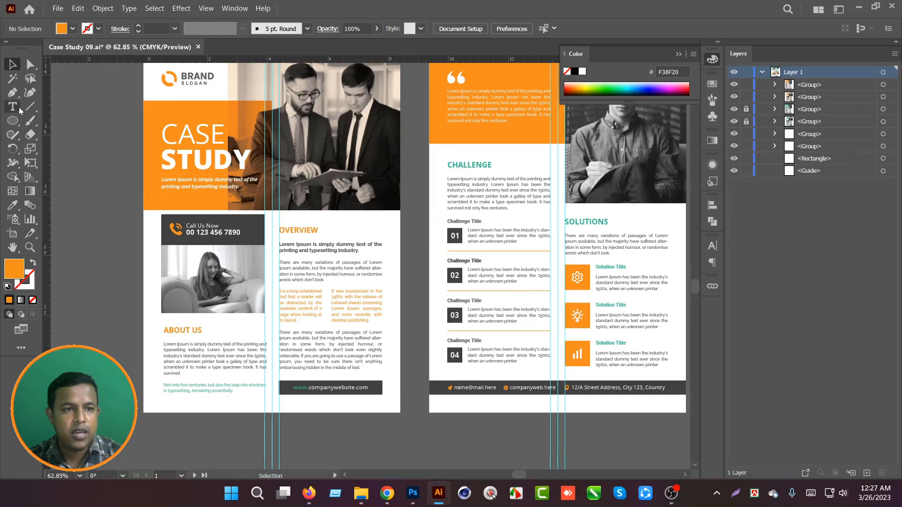
left_click_drag(277, 383, 302, 407)
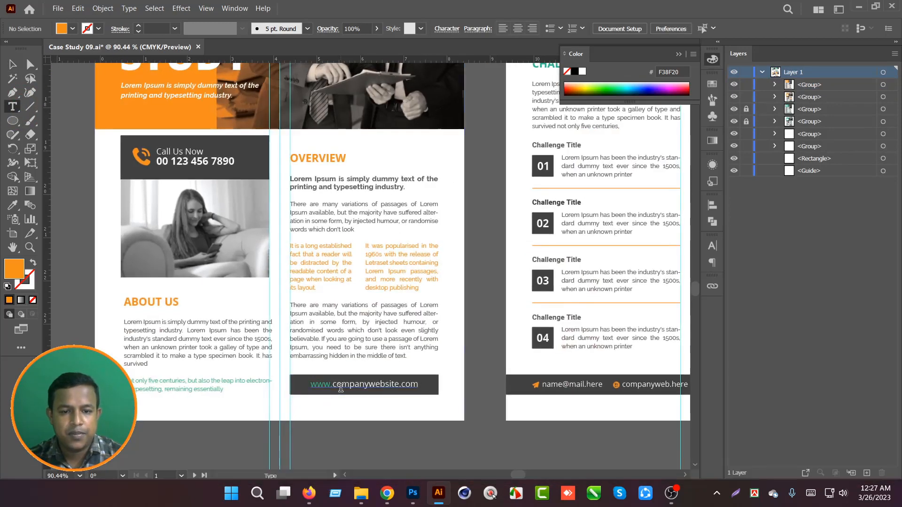
left_click(12, 205)
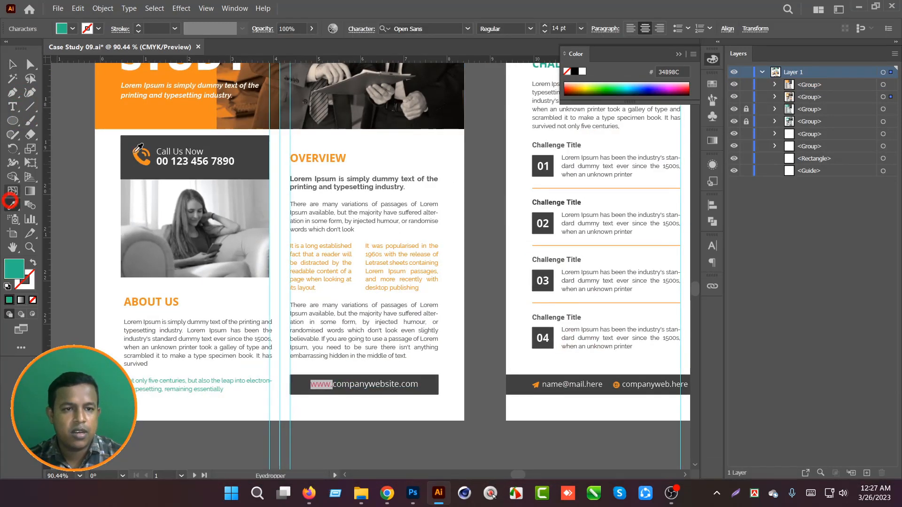
Recolour the green closing sentence of the About Us text with the orange of the phone icon.
left_click(13, 106)
left_click(222, 389)
triple_click(222, 389)
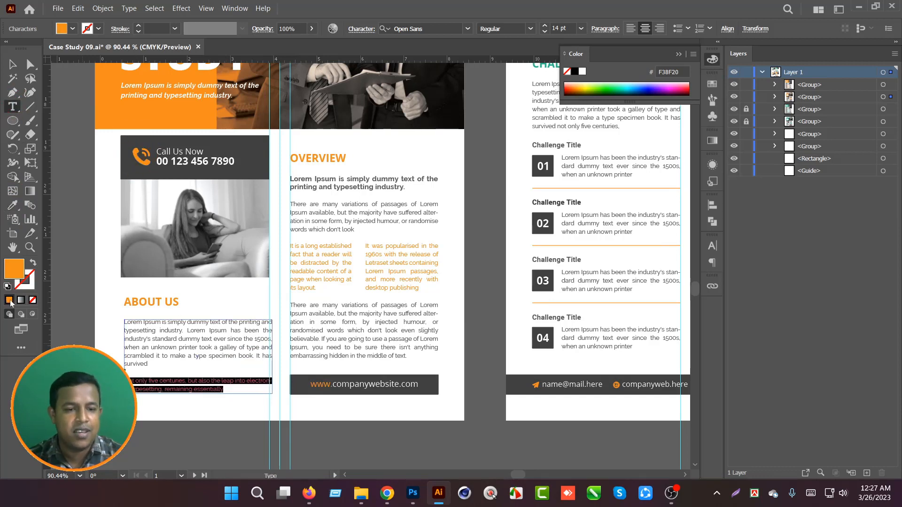
left_click(12, 205)
left_click(143, 165)
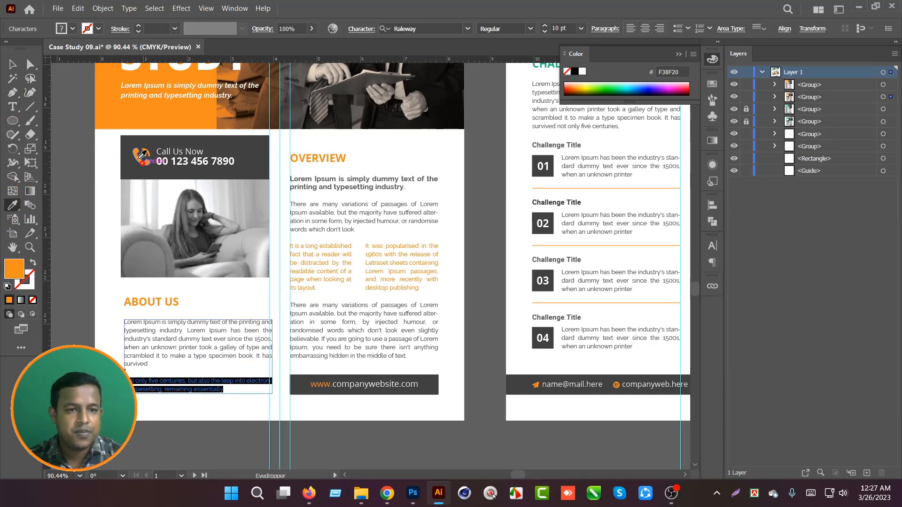
key("ctrl+shift+a")
Recolour the CHALLENGE heading on the duplicated back page with the orange of the phone icon.
key("ctrl+space")
left_click_drag(291, 256, 192, 272)
left_click_drag(329, 272, 254, 286)
left_click_drag(266, 221, 282, 222)
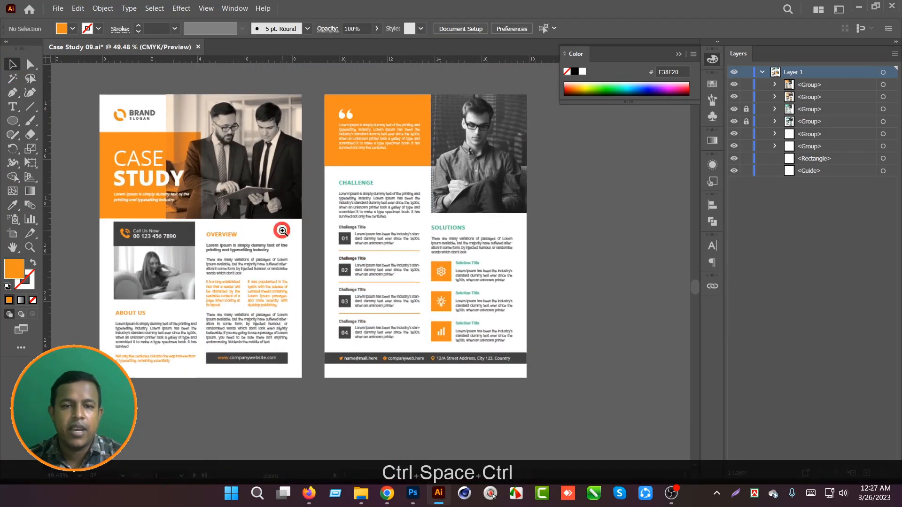
key("t")
double_click(348, 183)
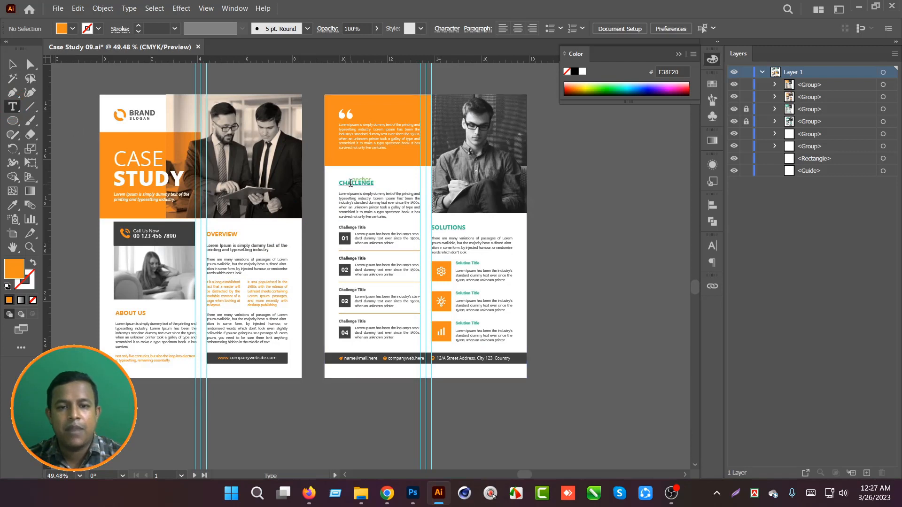
left_click(12, 205)
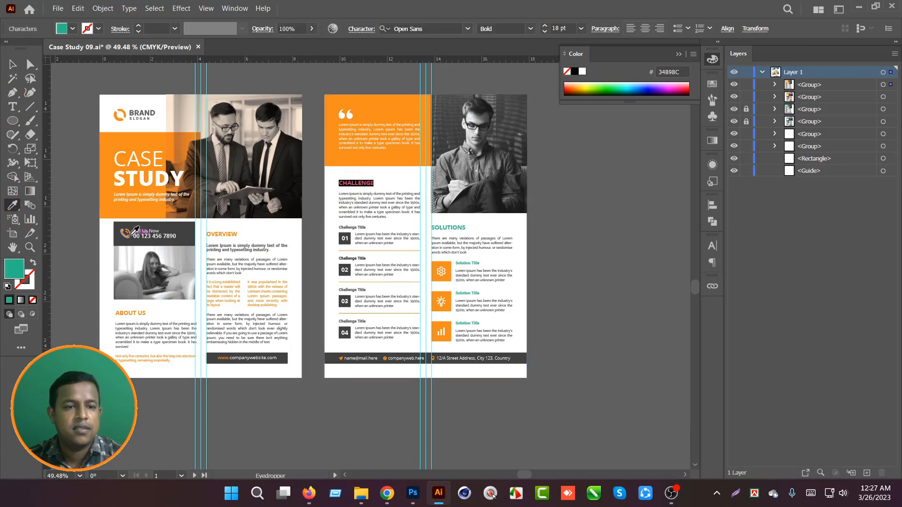
left_click(125, 233)
Match the SOLUTIONS heading on the back page to the orange of the OVERVIEW heading.
left_click(12, 107)
left_click(438, 225)
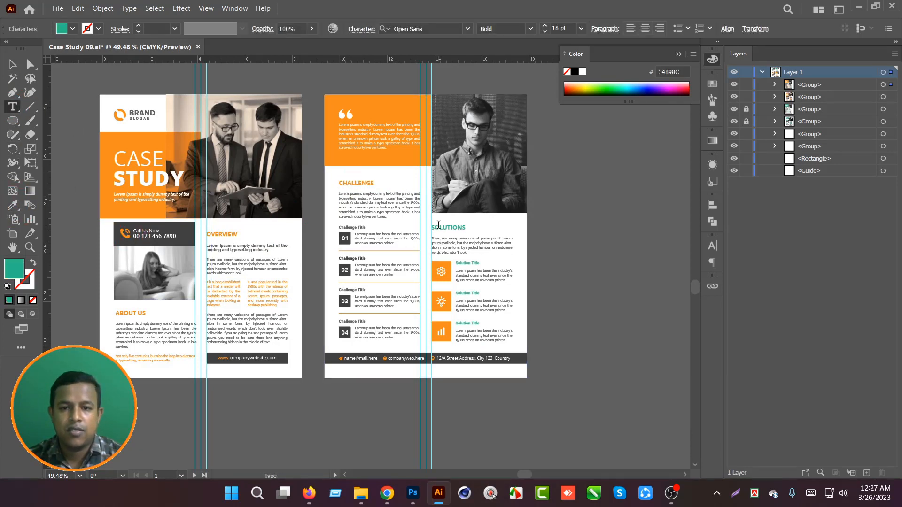
left_click(12, 205)
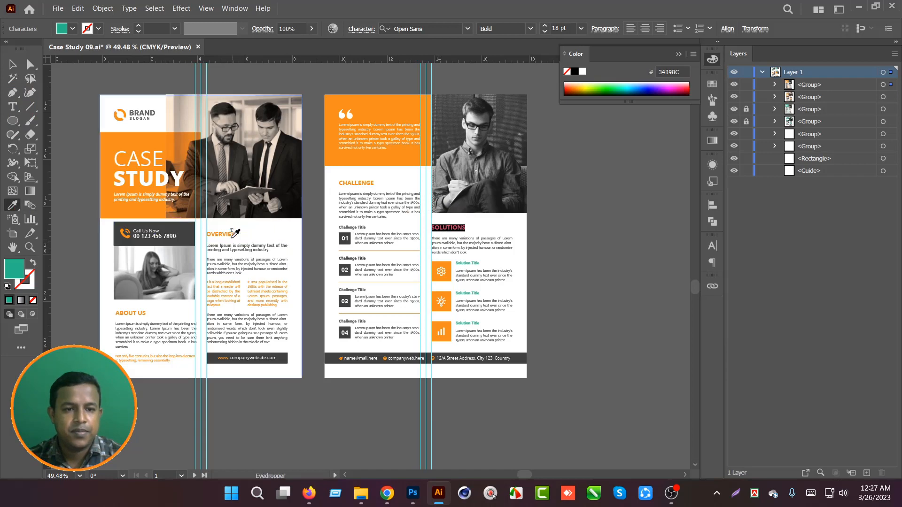
left_click(230, 235)
Recolour all three Solution Title headings with the orange of the neighbouring icon squares and exit isolation mode.
left_click(12, 64)
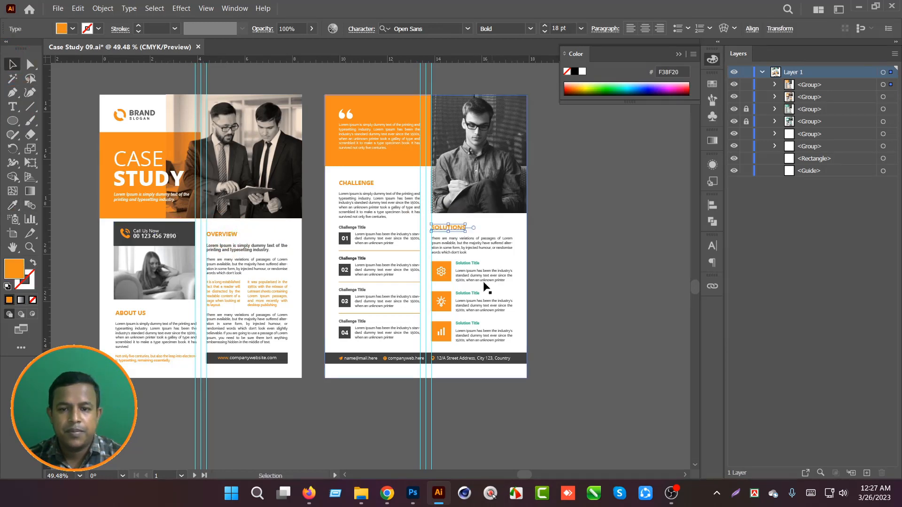
double_click(470, 265)
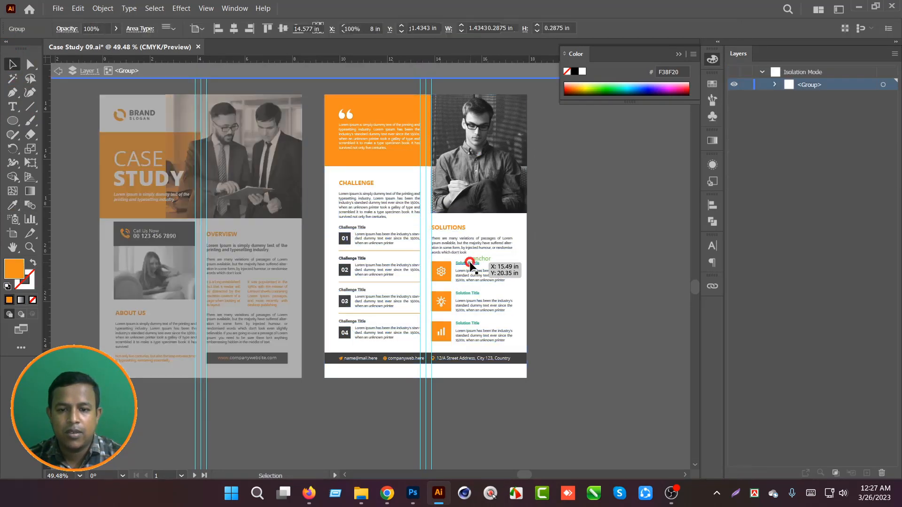
left_click(472, 293, "shift")
left_click(472, 324, "shift")
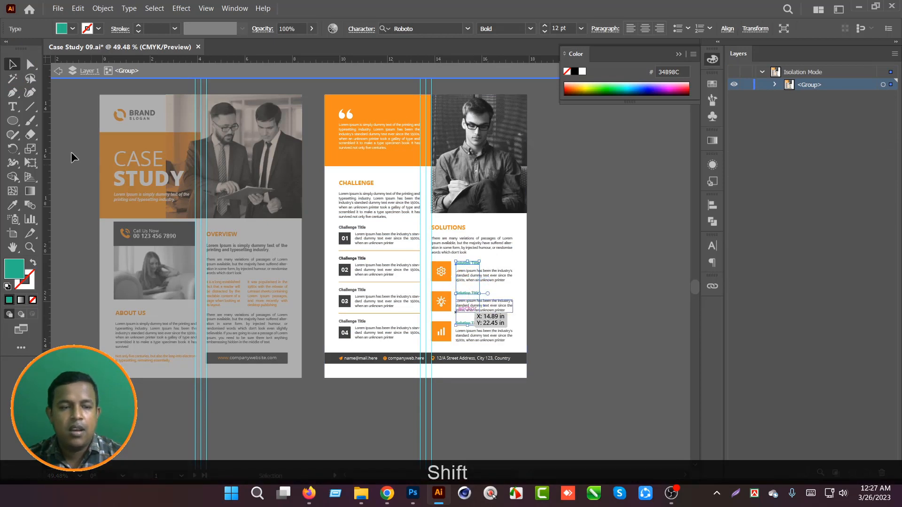
left_click(12, 205)
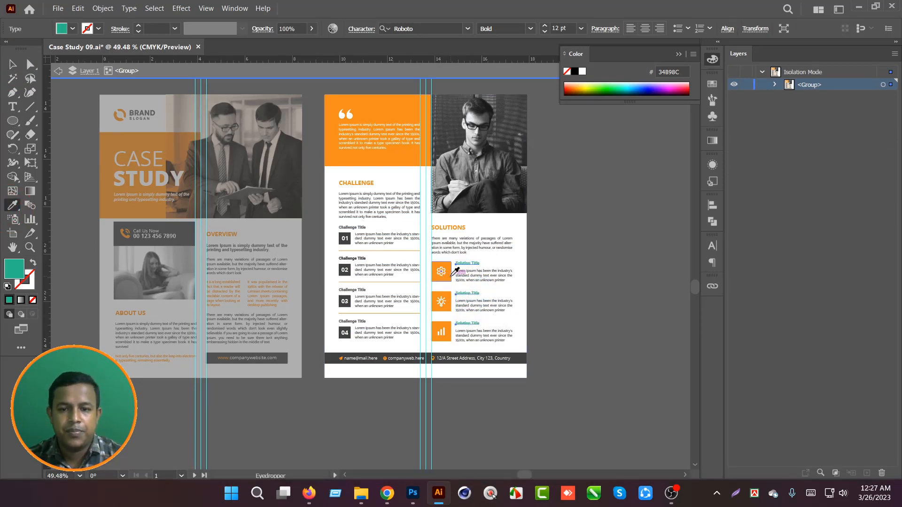
left_click(448, 265)
key("v")
double_click(631, 280)
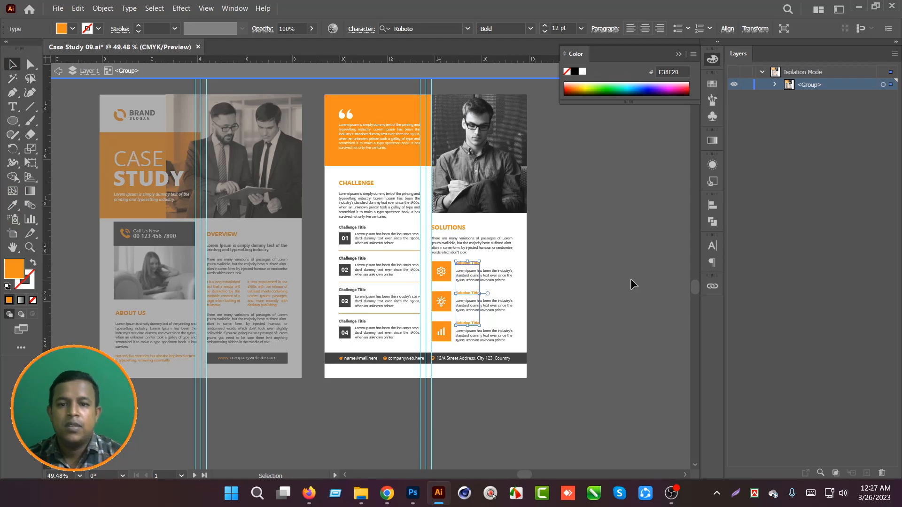
Copy the orange front page group and switch to Case02.psd in Photoshop.
left_click_drag(579, 329, 492, 323)
left_click_drag(437, 291, 505, 328)
left_click_drag(505, 327, 466, 316)
left_click(282, 245)
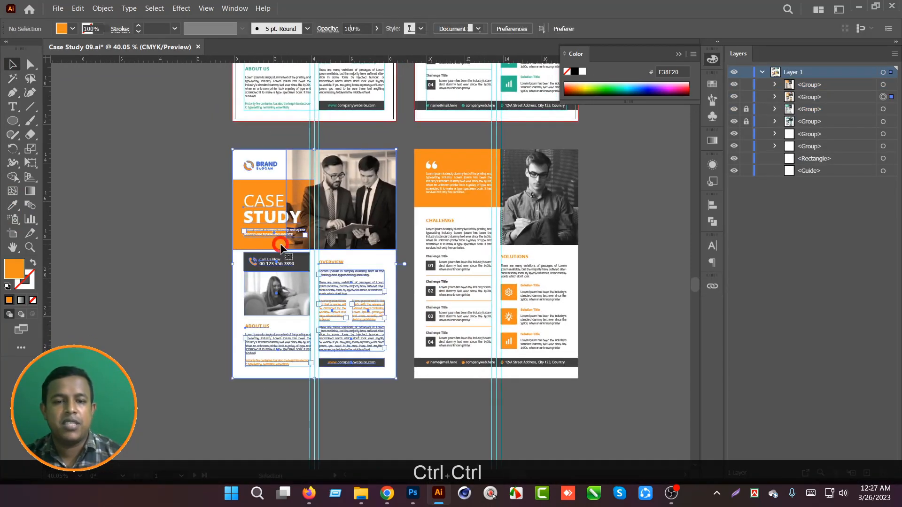
key("ctrl+c")
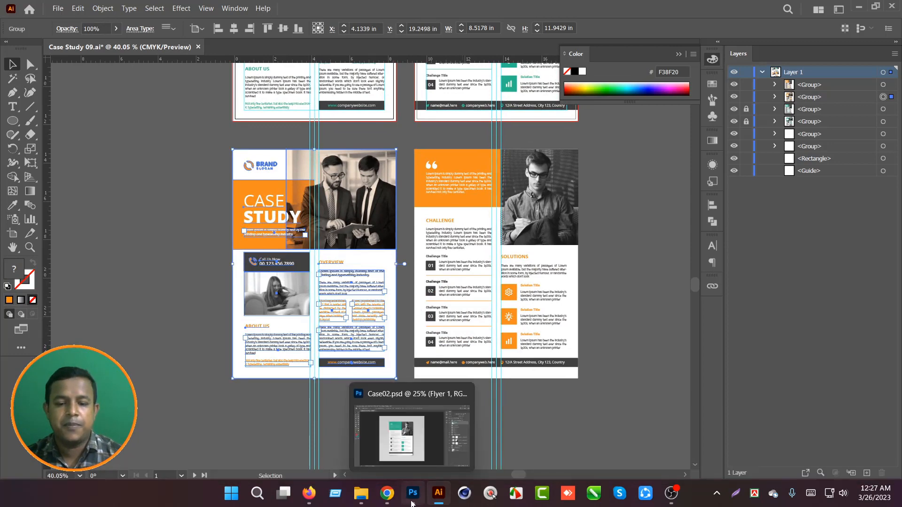
left_click(412, 491)
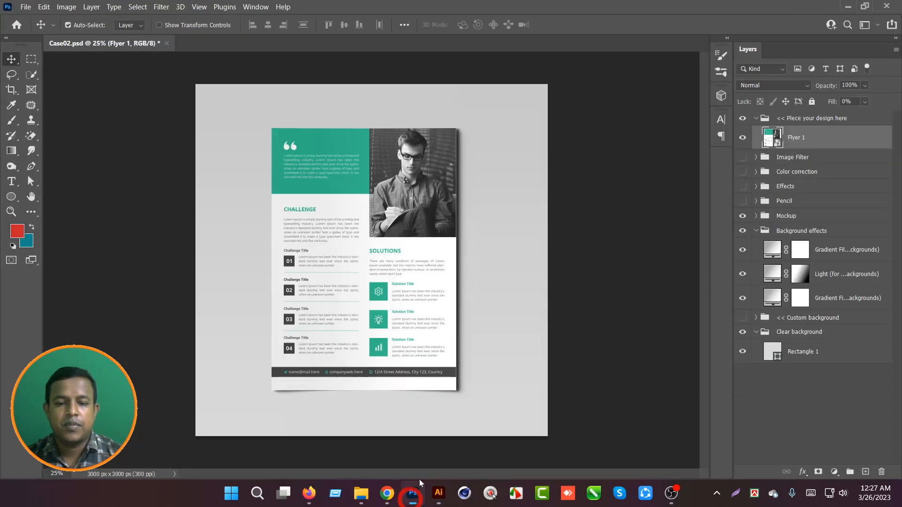
Open the Flyer 1 smart object and paste the orange front page above the existing layers.
double_click(772, 144)
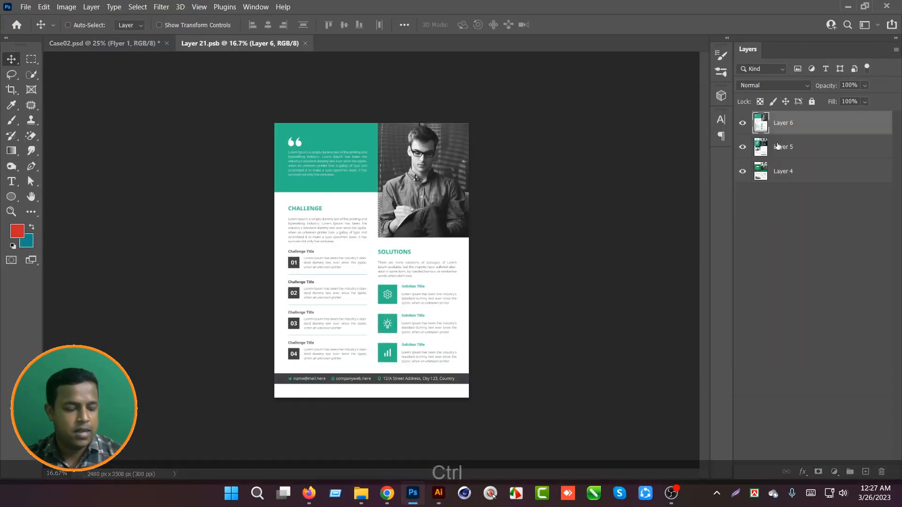
key("ctrl+v")
left_click(499, 132)
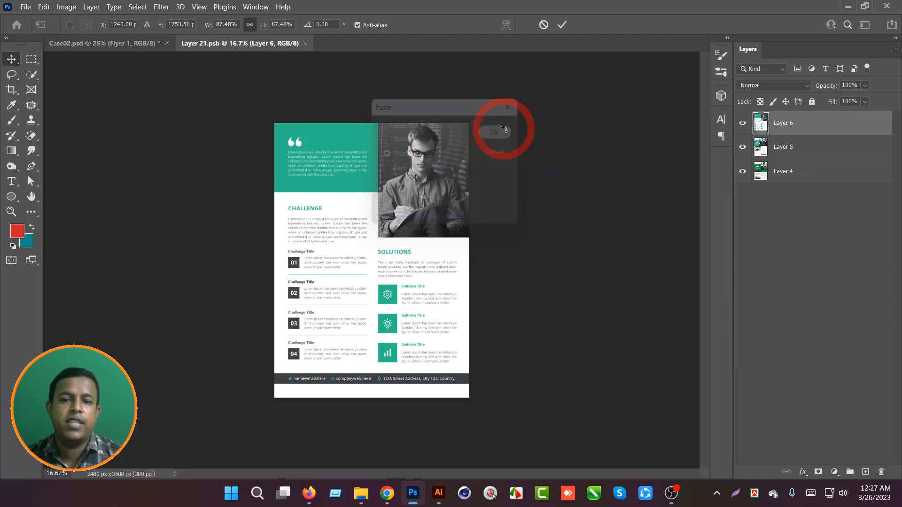
left_click(562, 25)
Scale the pasted front page to about 2503 × 3508 px to cover the canvas, then close Layer 21.psb, saving the changes.
key("ctrl+t")
left_click_drag(380, 259, 380, 155)
left_click_drag(371, 369, 371, 397)
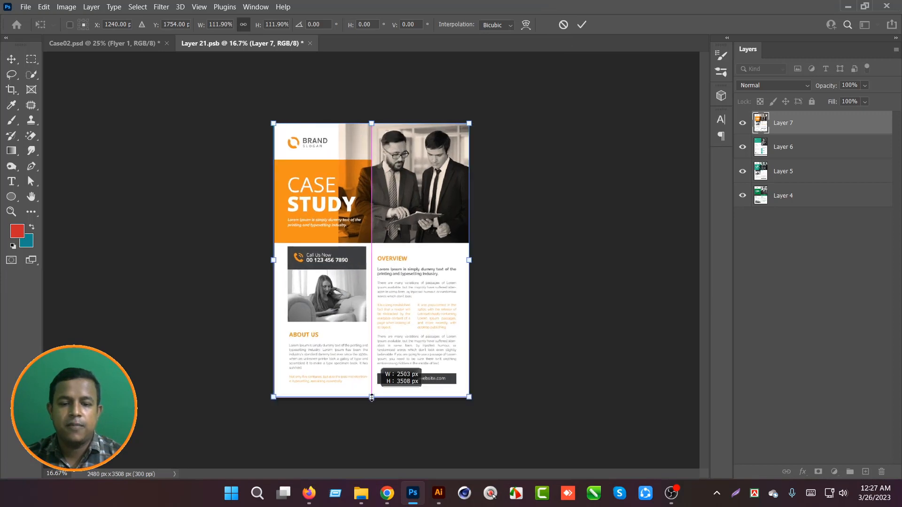
key("ctrl+w")
key("Escape")
key("ctrl+w")
key("Return")
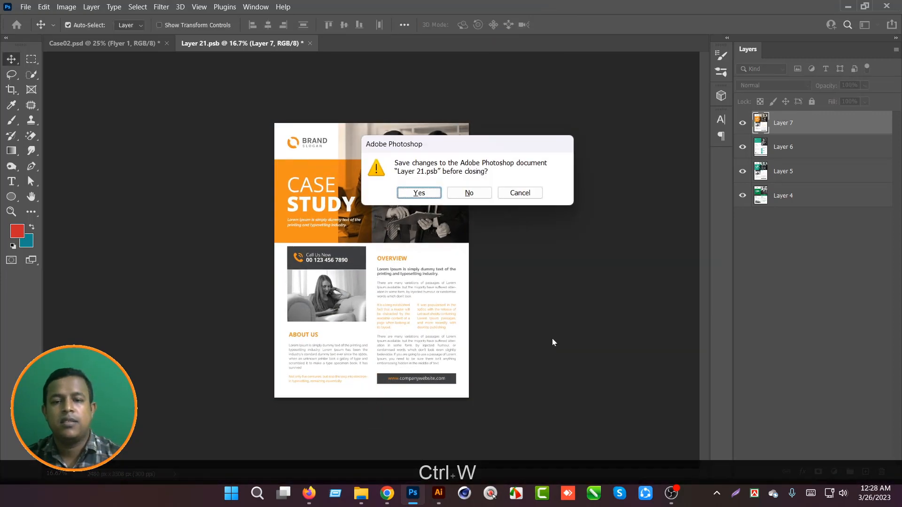
Save the Layer 21.psb changes and export the front page mockup as JPEG 03 in the Case03 folder at quality 12.
left_click(429, 193)
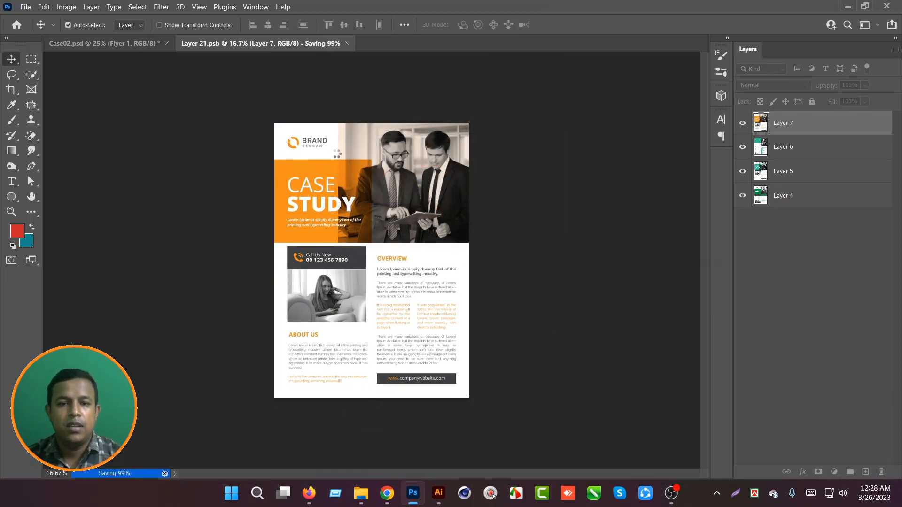
left_click(24, 8)
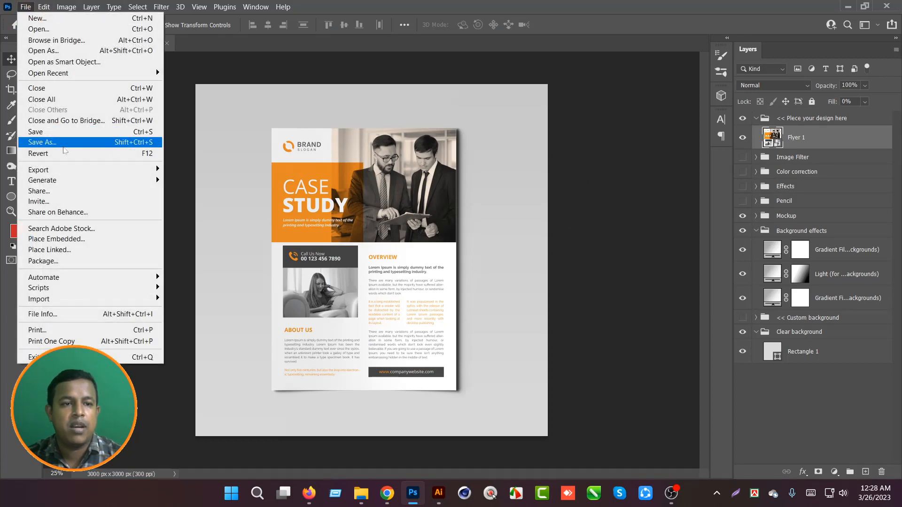
left_click(60, 142)
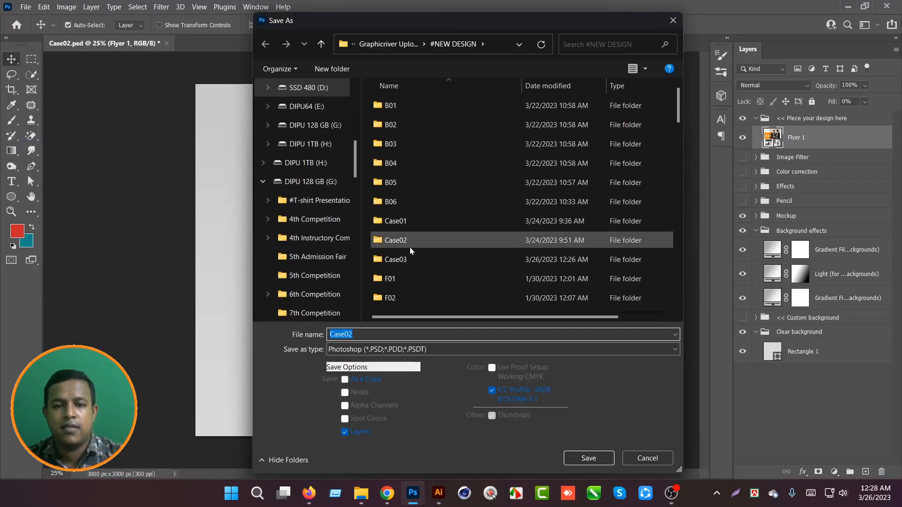
double_click(396, 259)
left_click(413, 349)
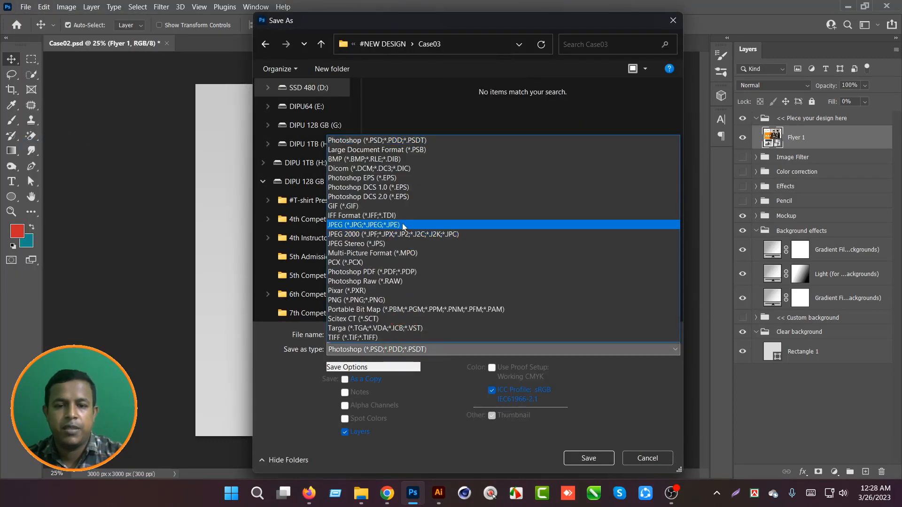
left_click(364, 225)
double_click(335, 335)
type("03")
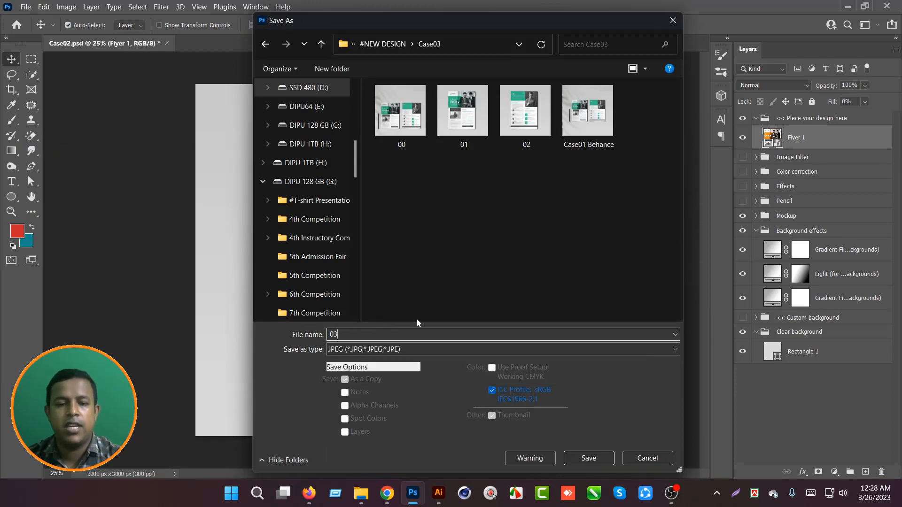
left_click(588, 458)
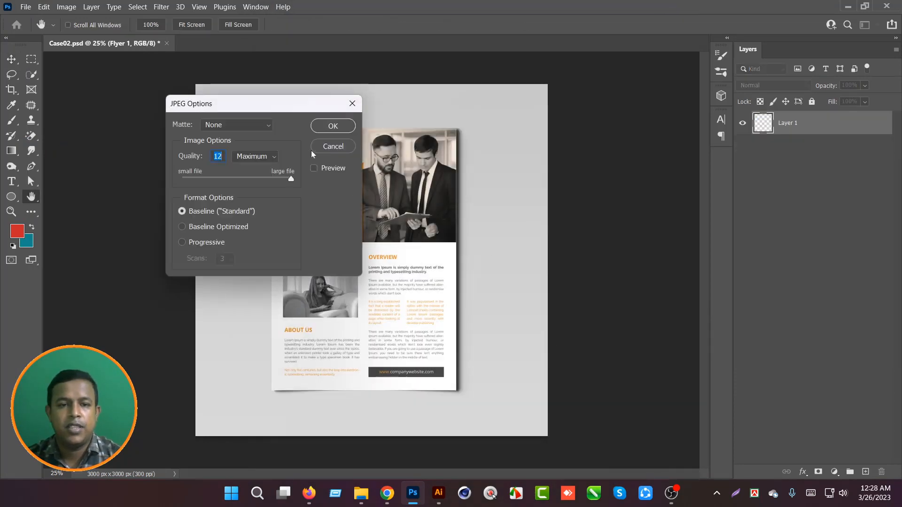
left_click(345, 131)
Switch to Illustrator, copy the orange back page group and save Case Study 09.ai.
left_click(438, 494)
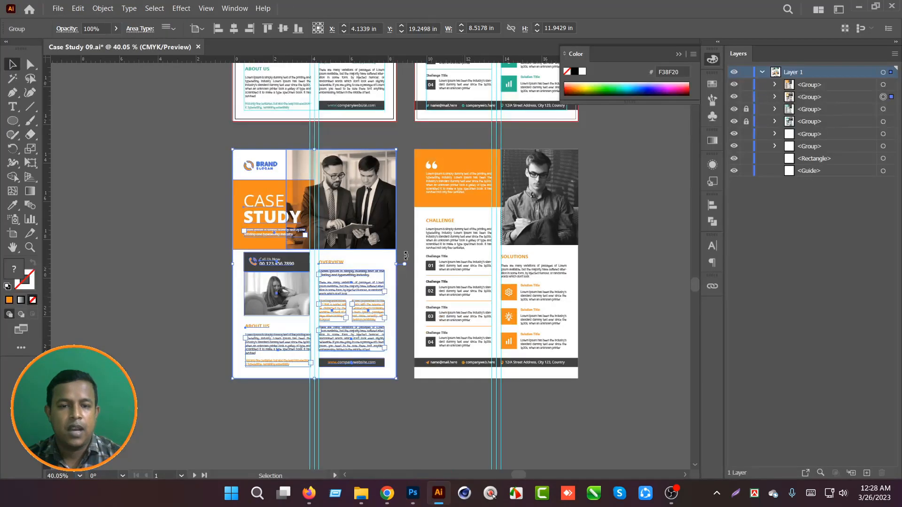
left_click(443, 240)
key("ctrl+c")
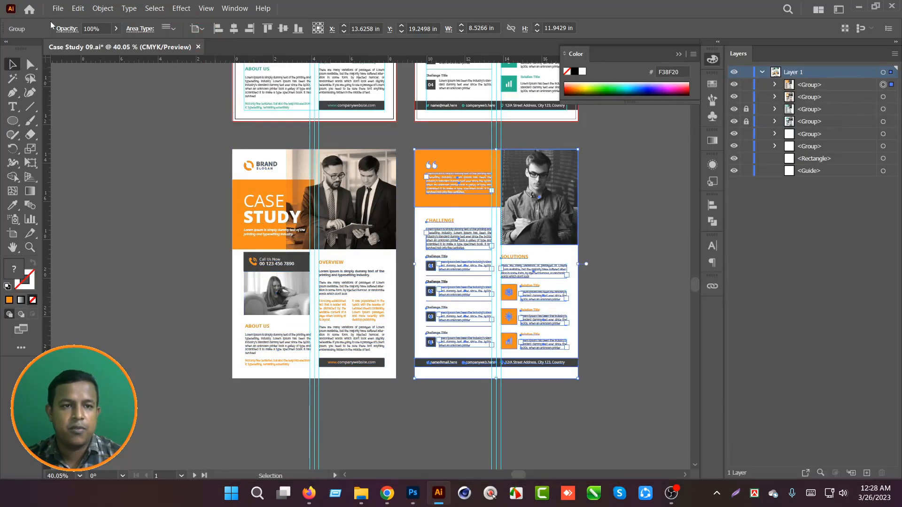
left_click(58, 9)
left_click(89, 113)
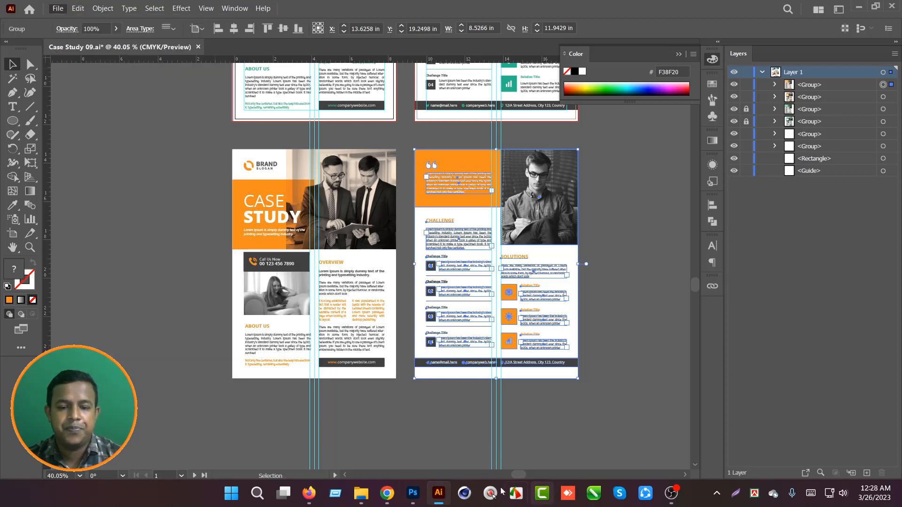
Return to Photoshop, open the Flyer 1 smart object and paste the orange back page as pixels.
left_click(413, 494)
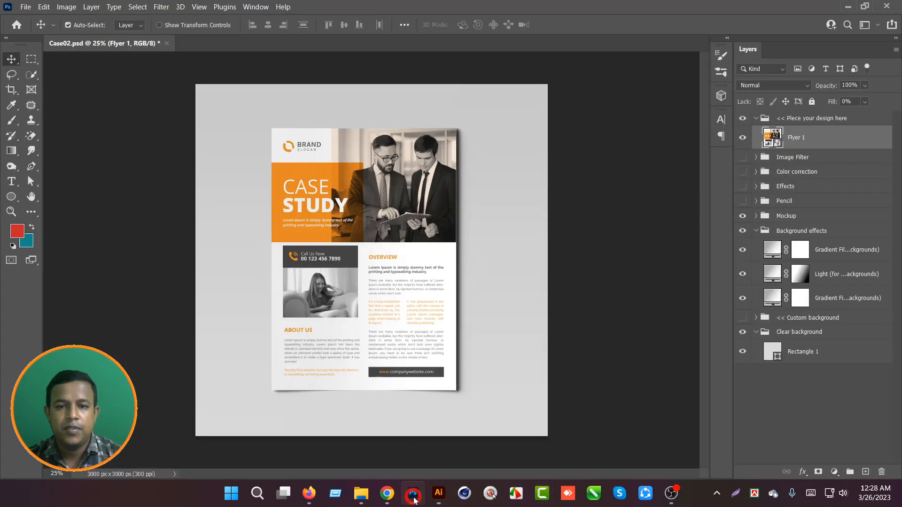
double_click(773, 138)
key("ctrl+v")
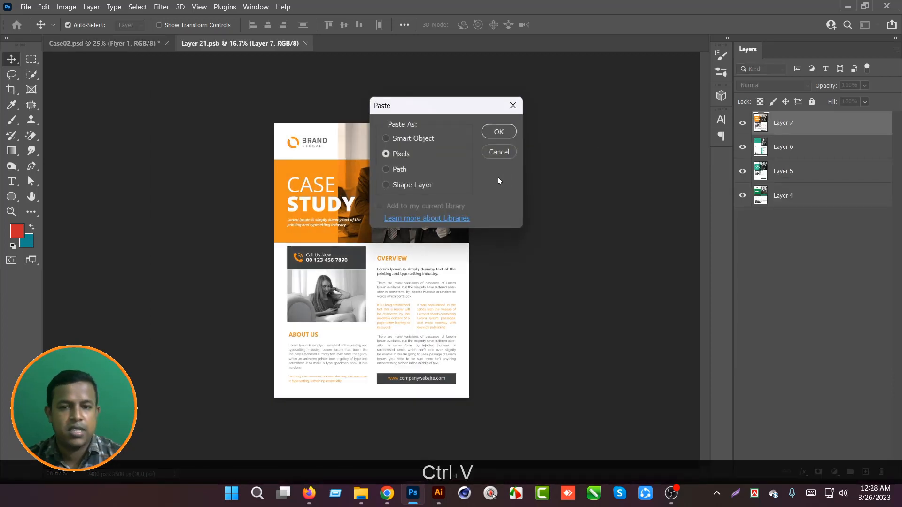
left_click(494, 132)
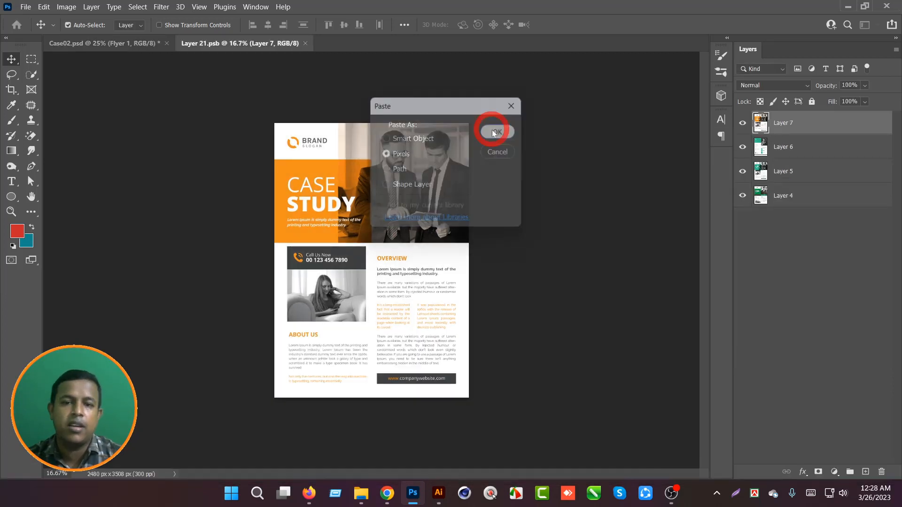
left_click(562, 25)
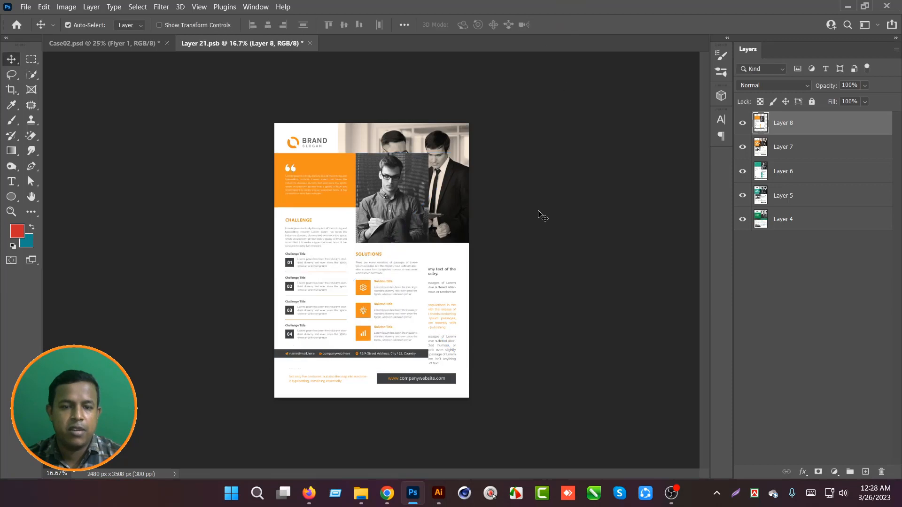
Scale the pasted back page to cover the whole canvas, then close Layer 21.psb, saving the changes.
key("ctrl+t")
left_click_drag(378, 182, 395, 152)
left_click_drag(372, 340, 371, 398)
left_click(583, 25)
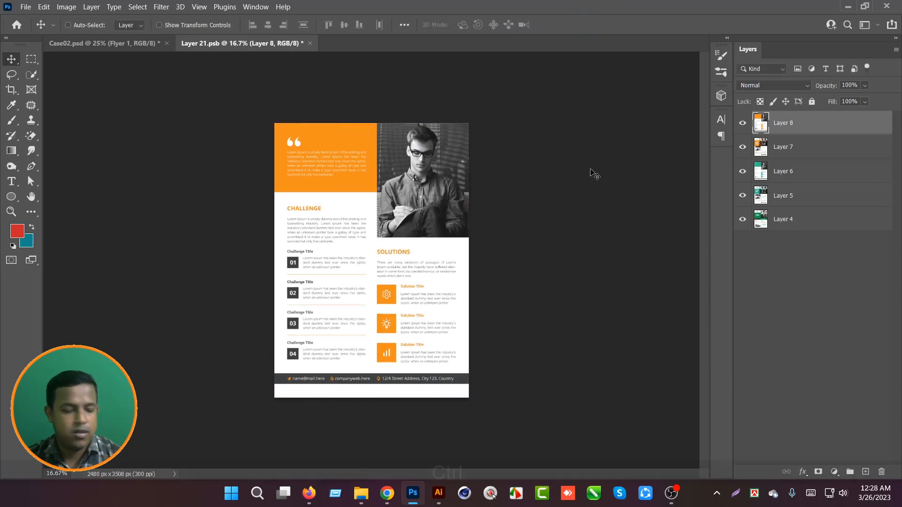
key("ctrl+w")
key("Return")
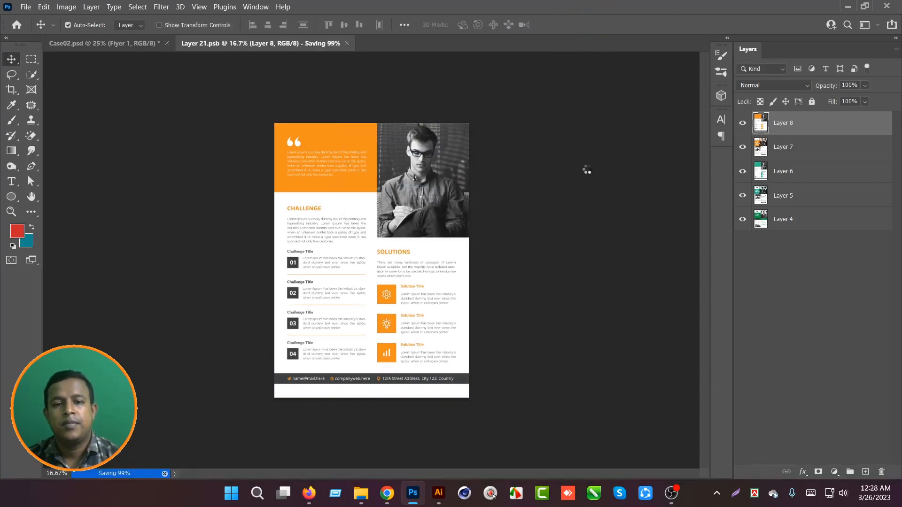
Save the back page mockup as a JPEG named 04 in the Case03 folder at quality 12.
left_click(24, 7)
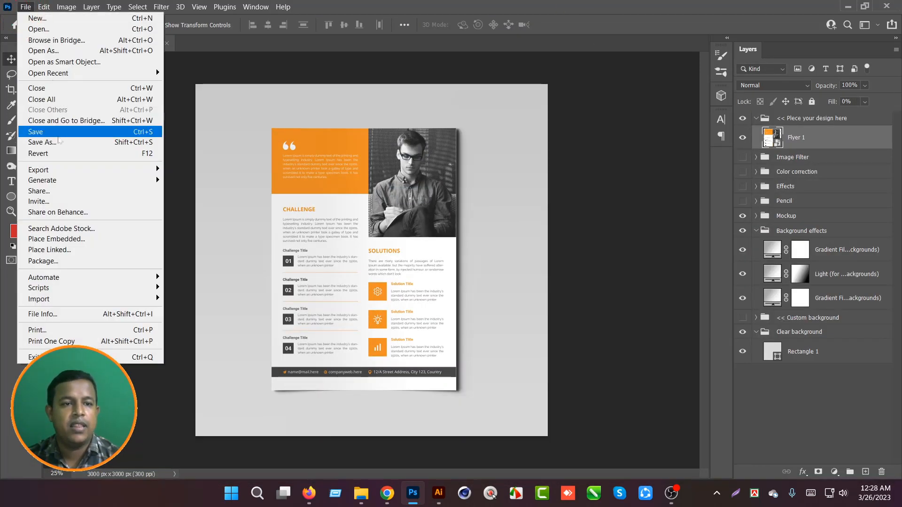
left_click(60, 142)
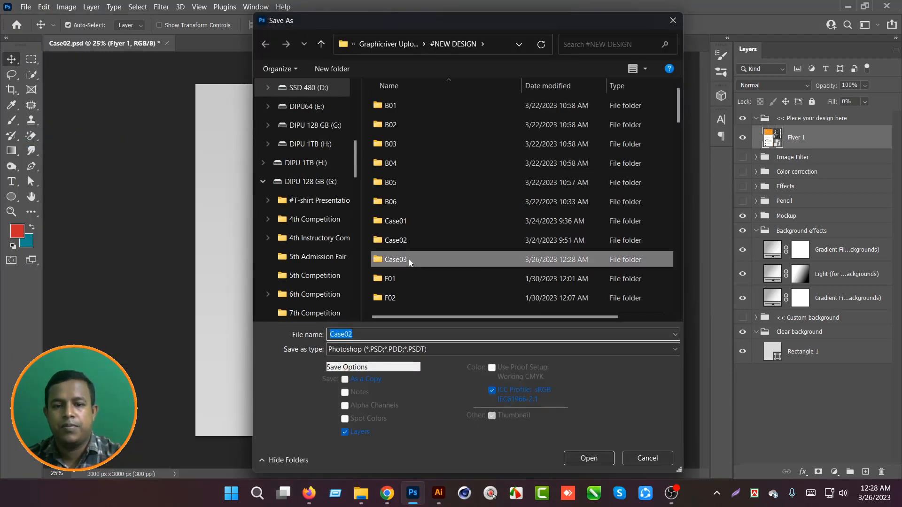
double_click(407, 261)
left_click(357, 349)
left_click(406, 228)
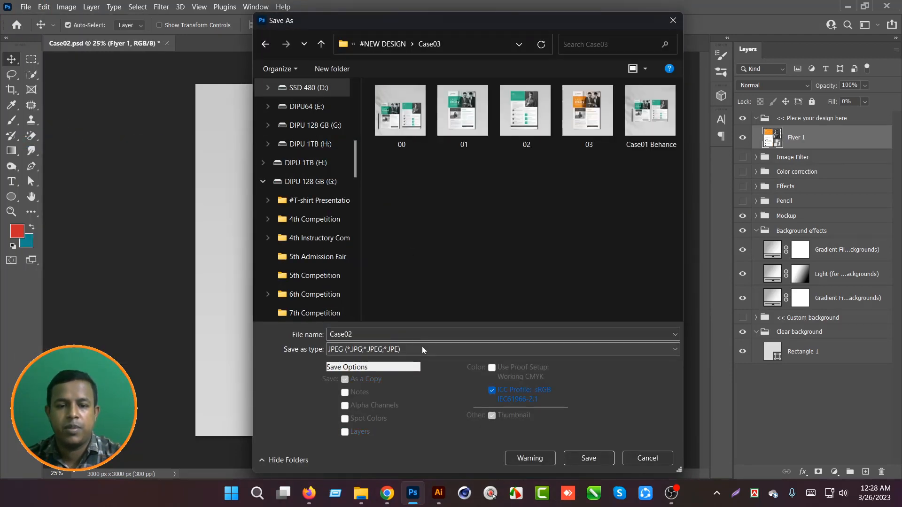
left_click(423, 335)
type("04")
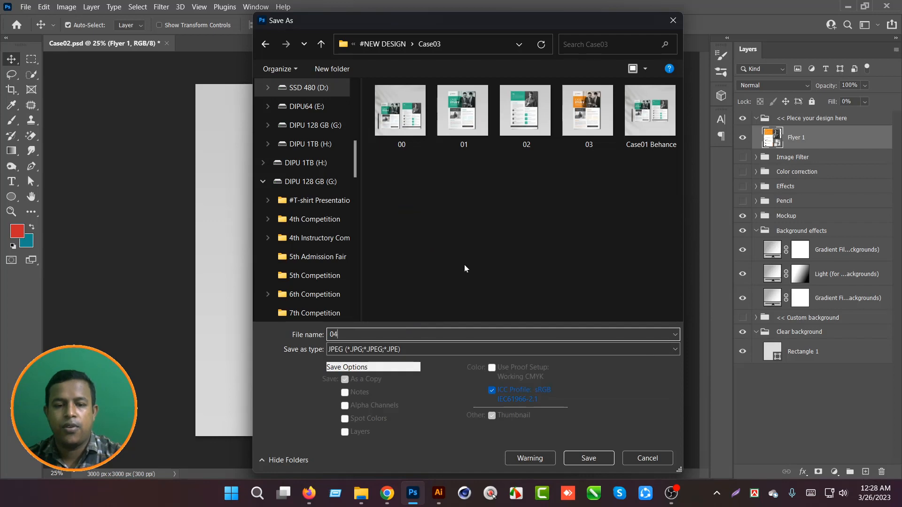
left_click(585, 459)
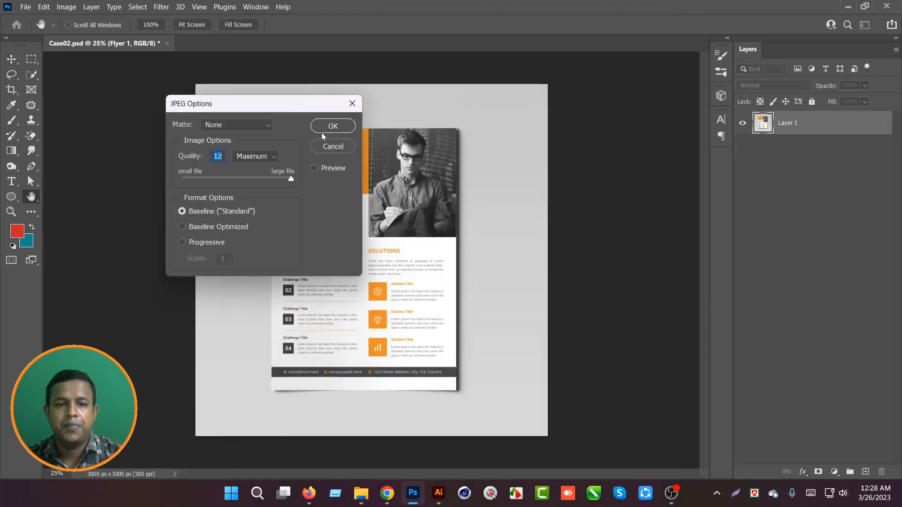
left_click(337, 126)
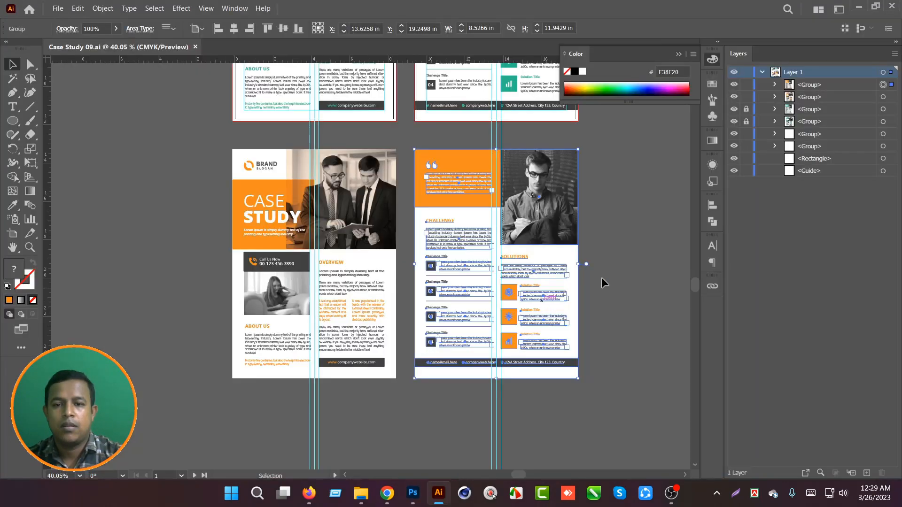
Deselect the back page in Illustrator, then open the Flyer Keywords document from the #TAGS folder on drive D: in File Explorer.
left_click(630, 256)
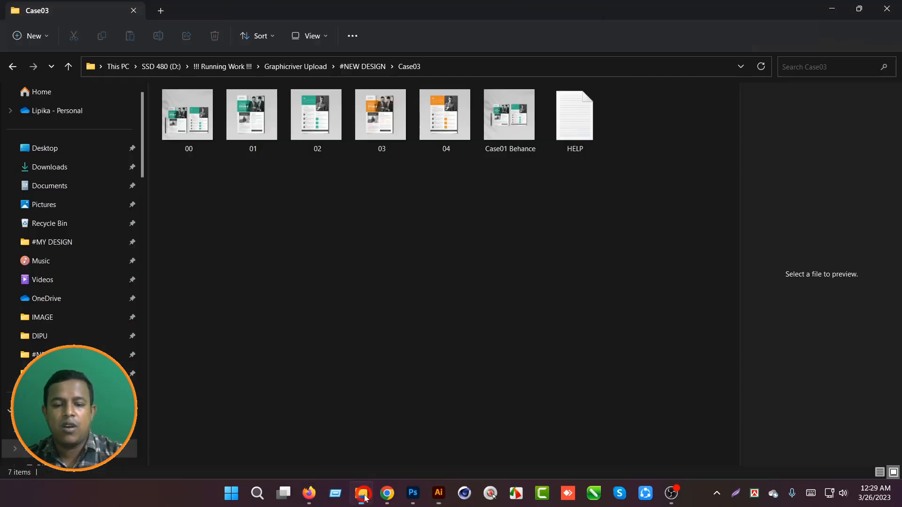
left_click(361, 493)
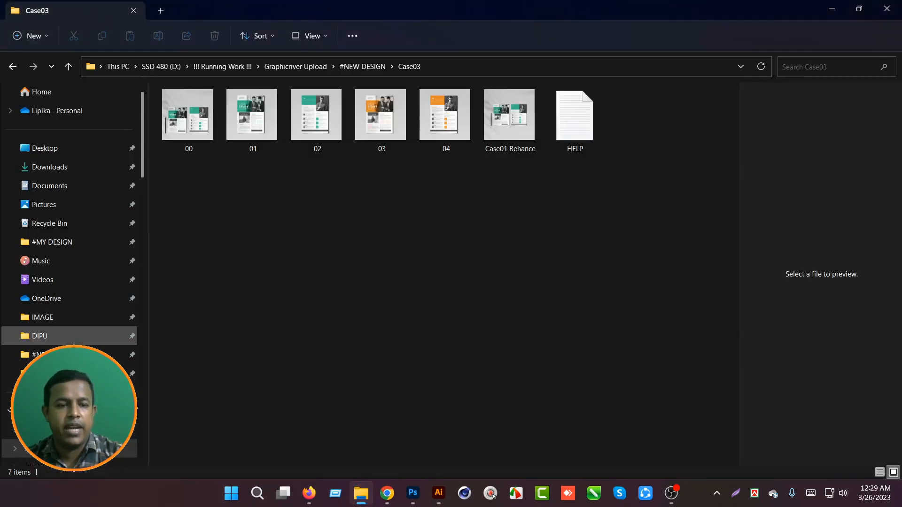
left_click(293, 70)
left_click(238, 69)
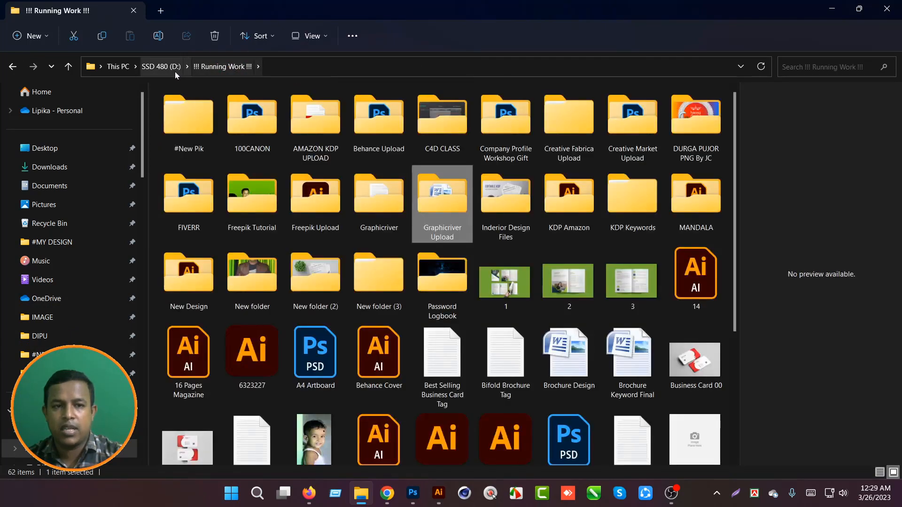
left_click(162, 67)
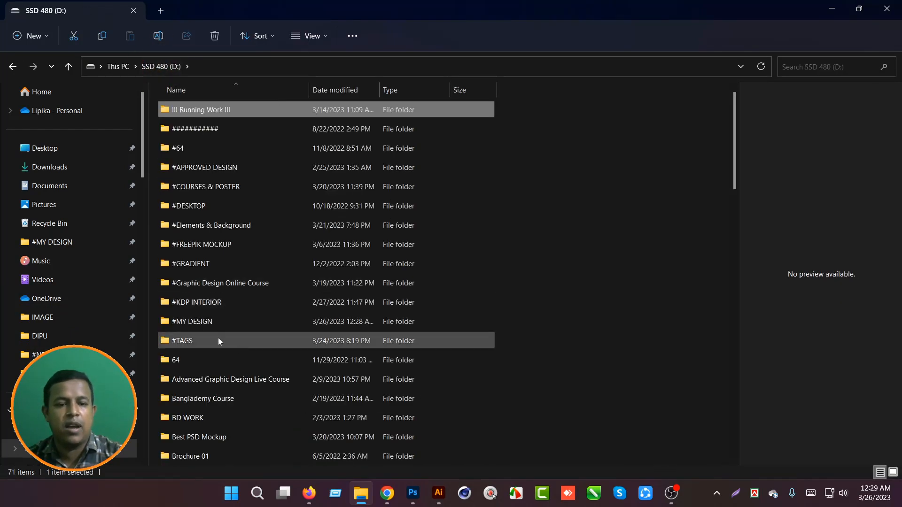
mouse_move(218, 339)
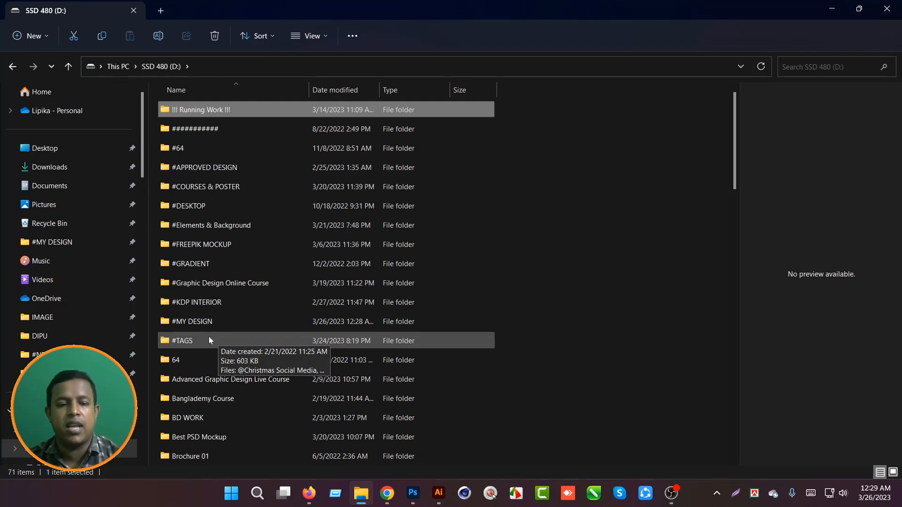
double_click(208, 339)
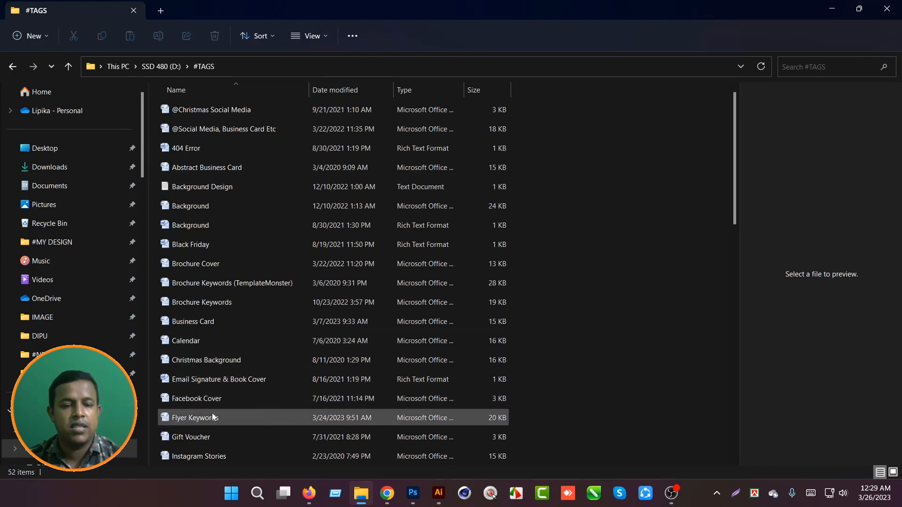
double_click(202, 419)
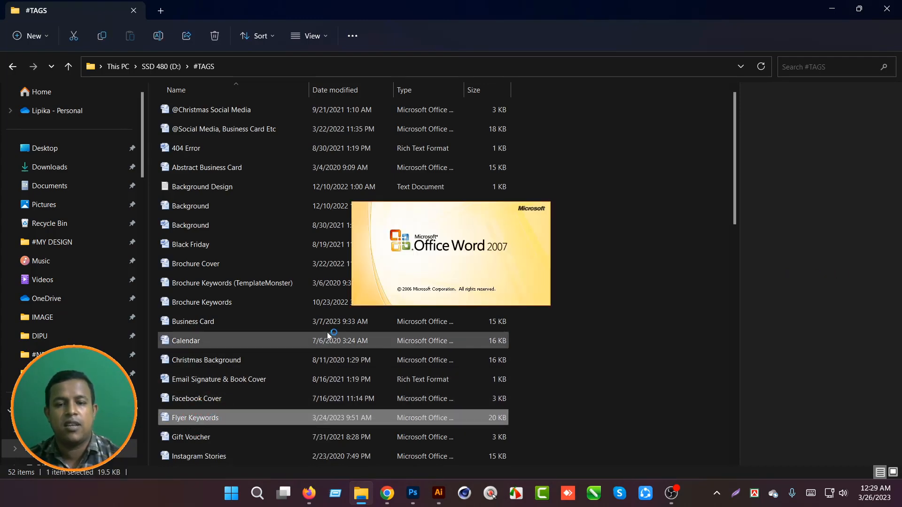
Copy the Behance keyword list below the "Case study flyer design template" heading.
scroll(447, 273, "down", 15)
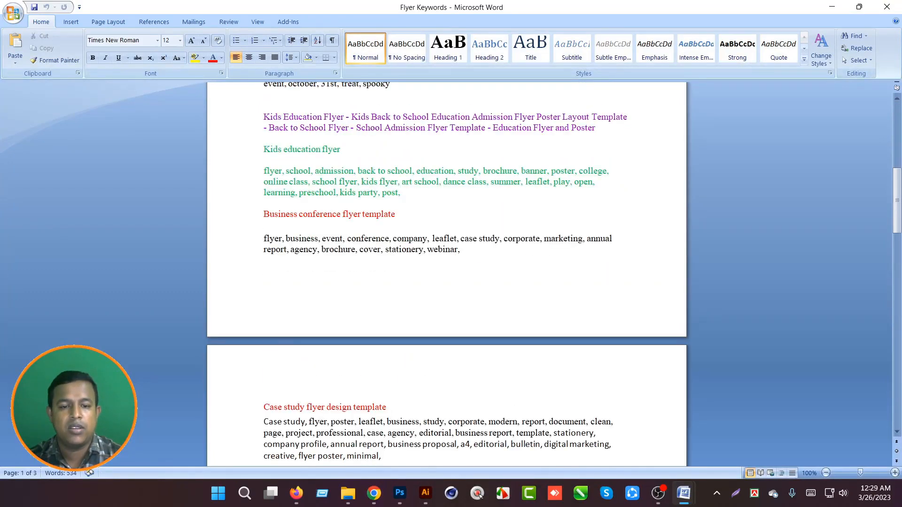
scroll(404, 253, "down", 8)
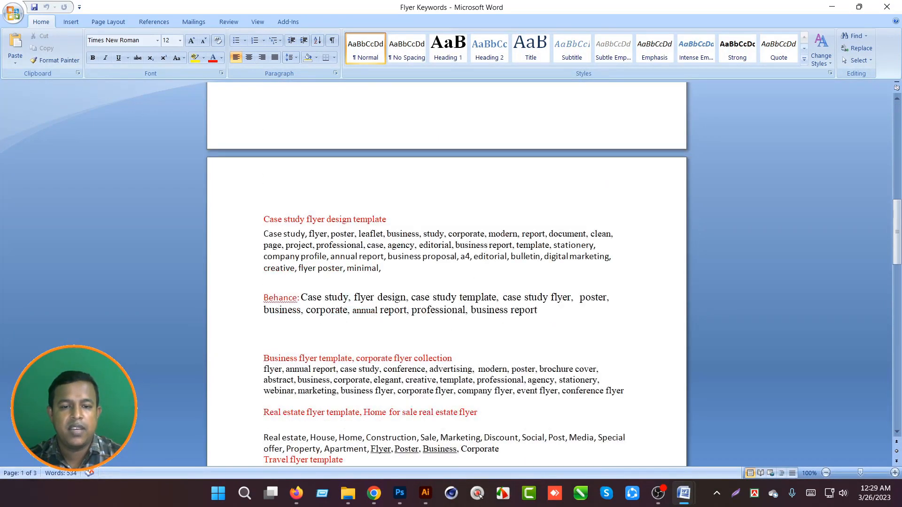
left_click_drag(301, 297, 538, 310)
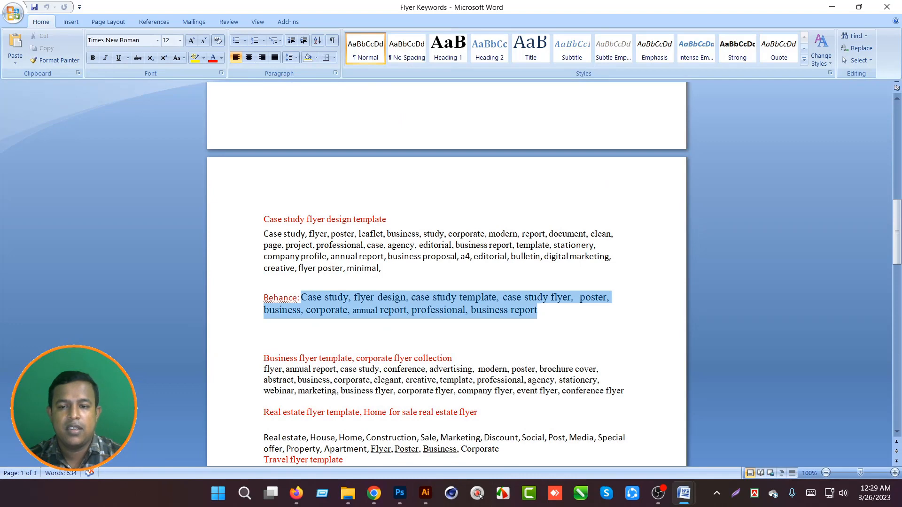
right_click(494, 298)
left_click(524, 316)
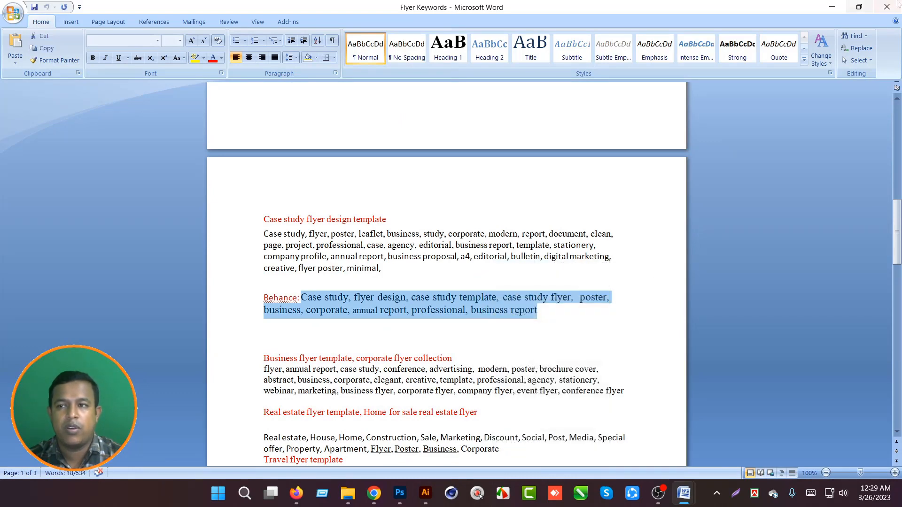
Switch to Behance in Chrome, close the open case study project and start a new project.
left_click(374, 493)
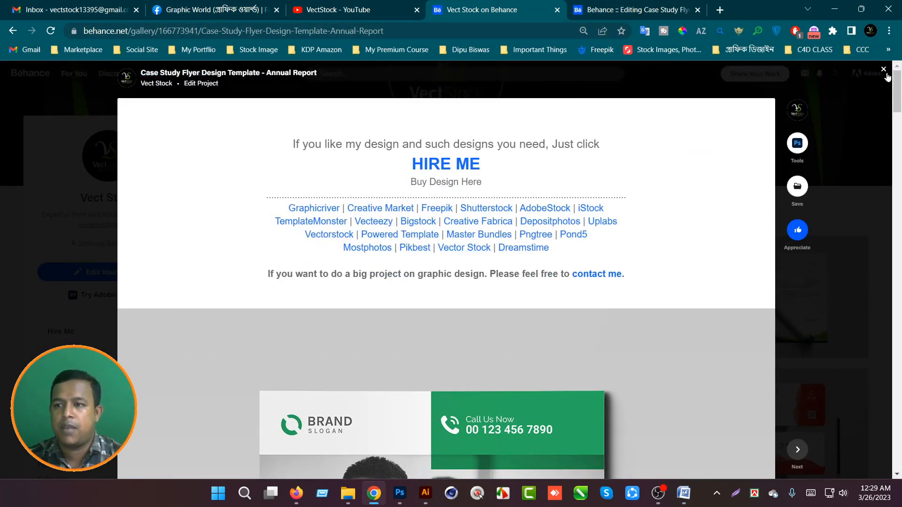
left_click(886, 71)
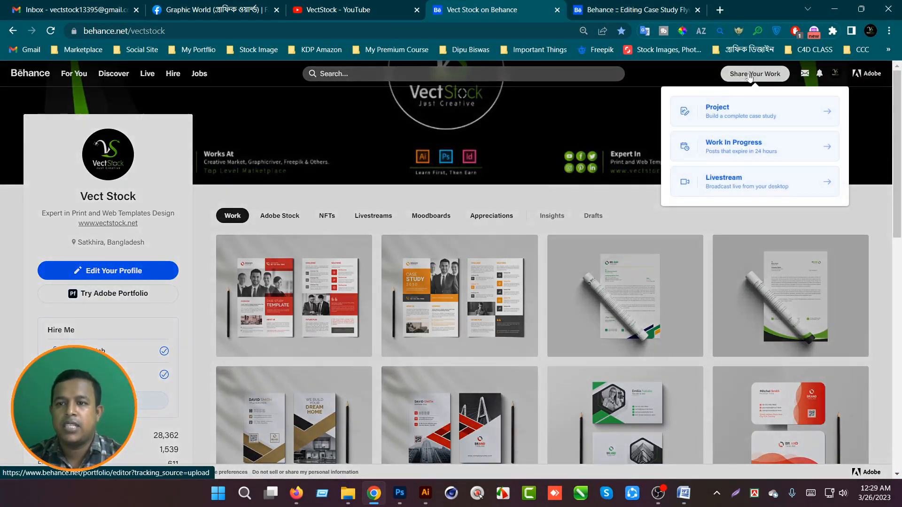
left_click(750, 76)
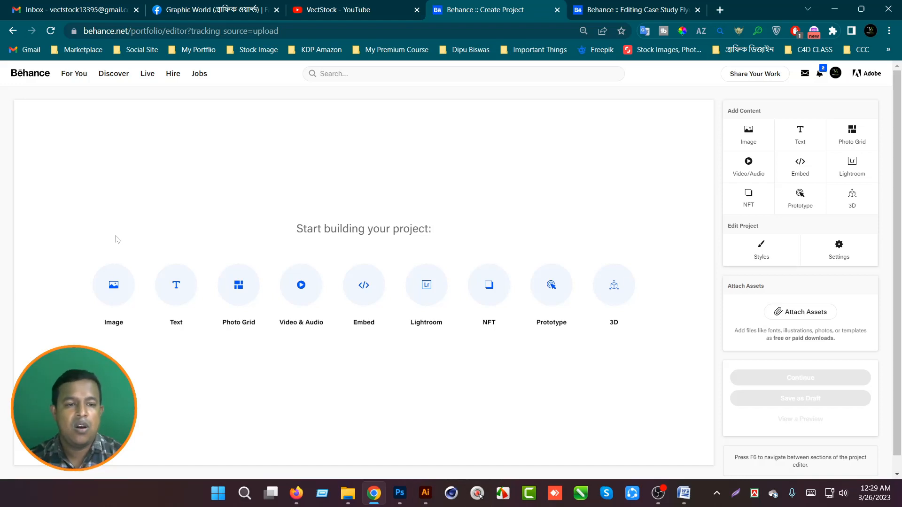
Upload the images 01, 02, 03 and 04 from the Case03 folder to the new project.
left_click(112, 280)
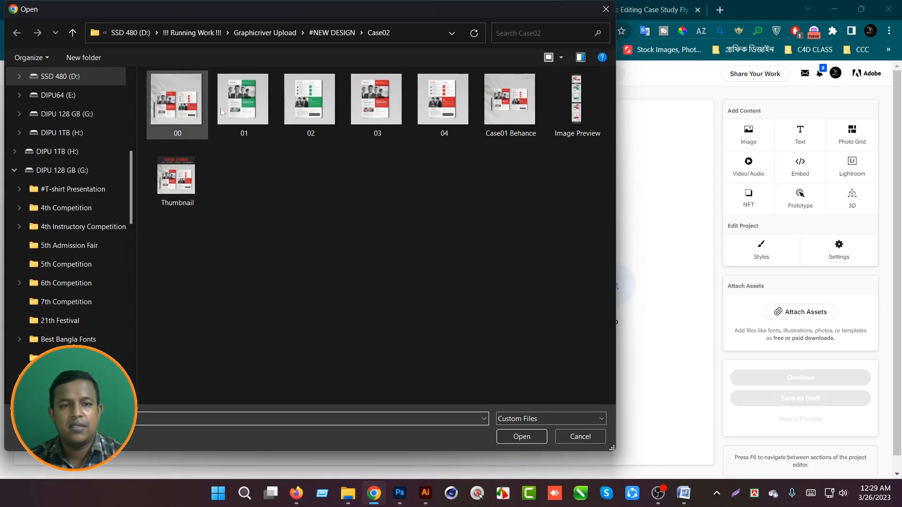
left_click(312, 32)
double_click(171, 248)
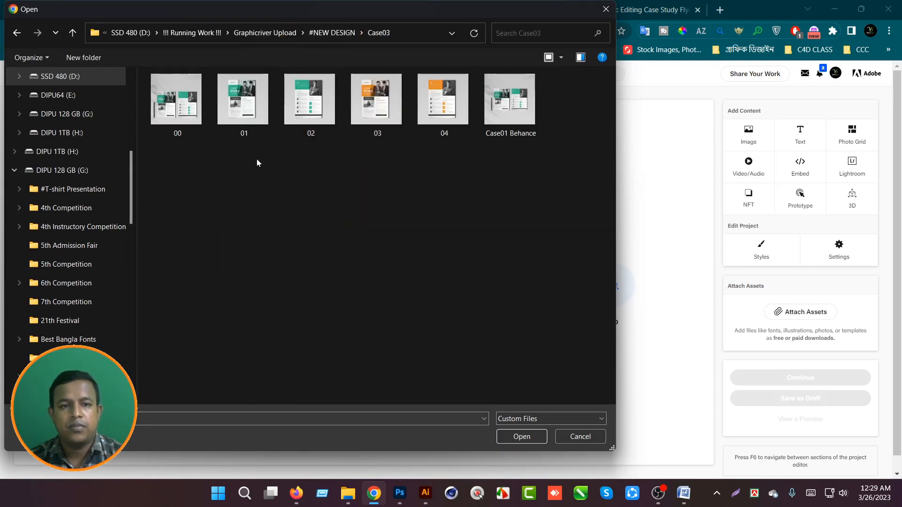
left_click_drag(242, 149, 443, 93)
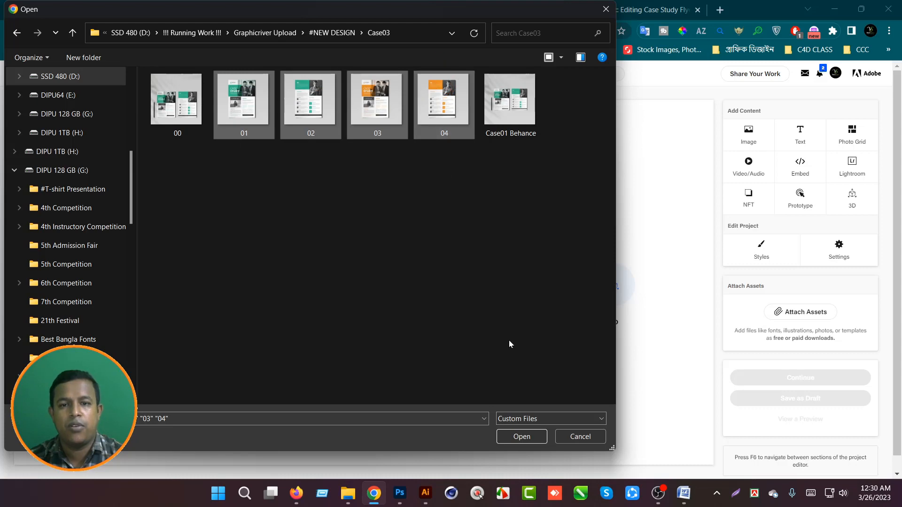
left_click(522, 437)
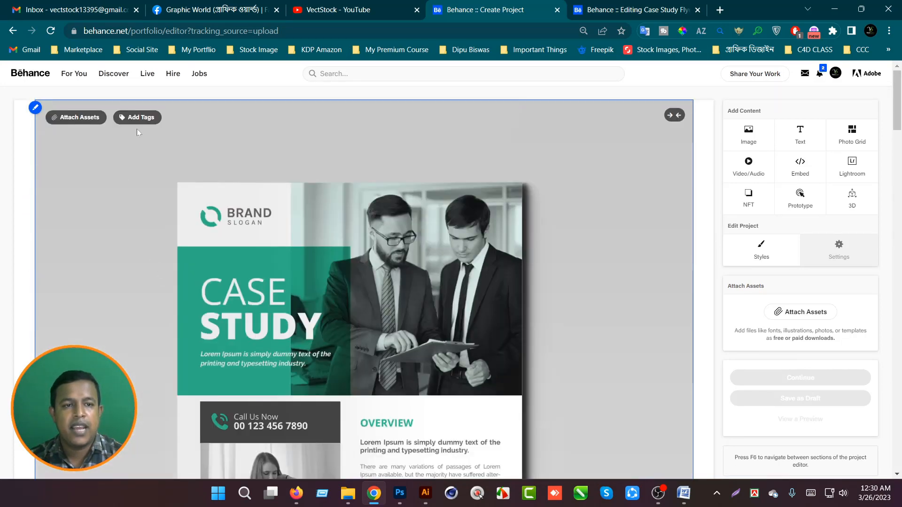
Add the copied keyword list as image tags on the green front page image, from case study to business report.
left_click(134, 119)
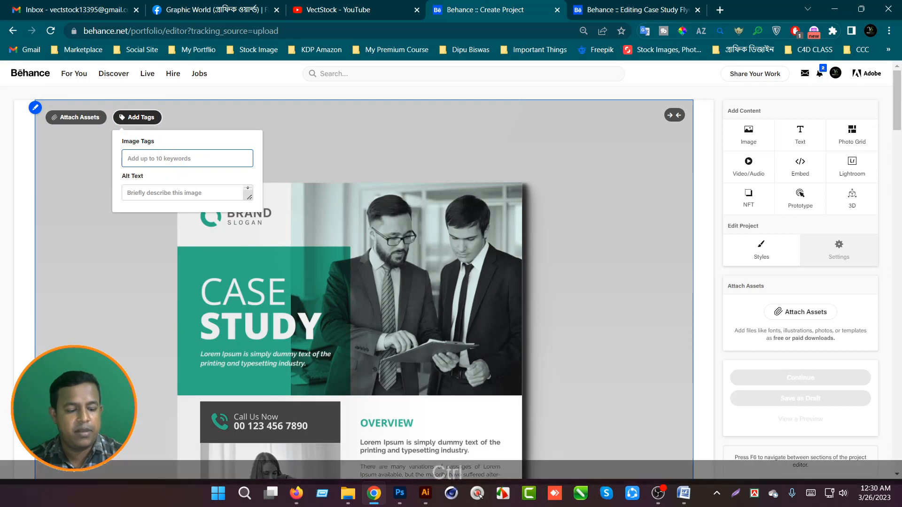
key("ctrl+v")
key("Return")
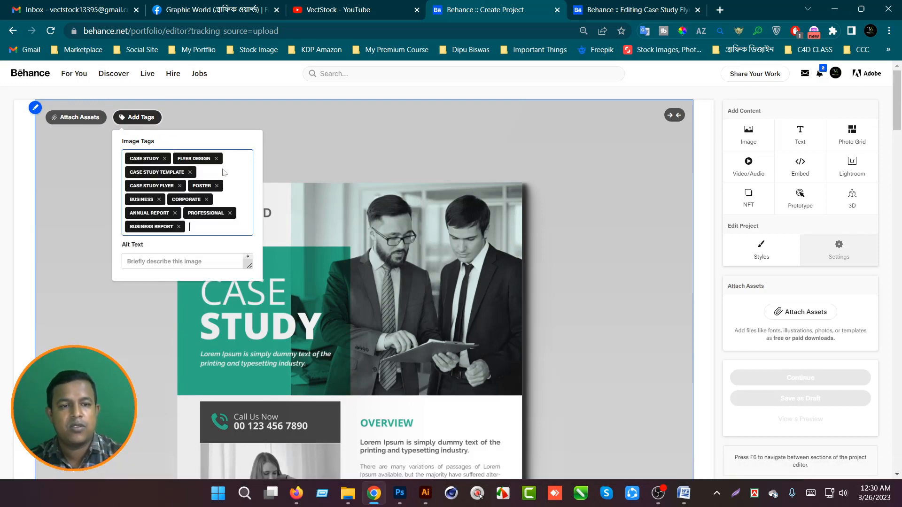
left_click(305, 262)
left_click(138, 117)
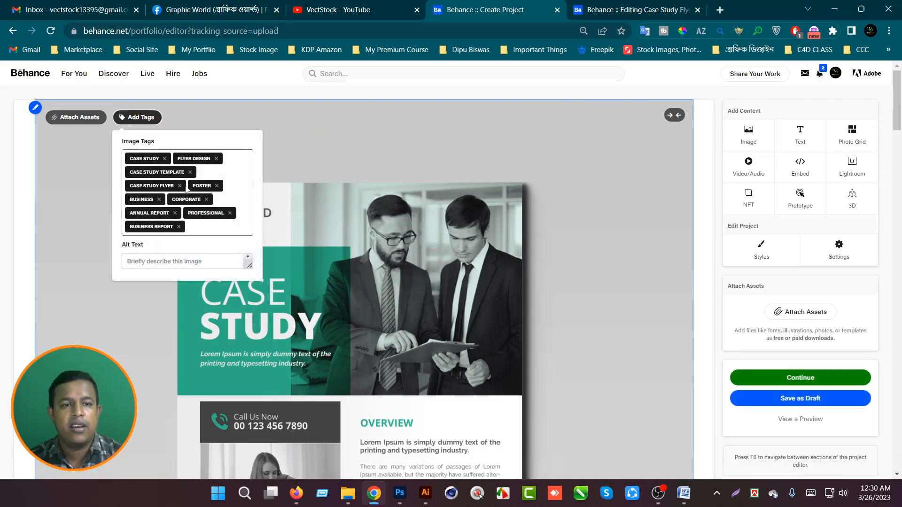
left_click(347, 150)
Paste the same keyword list as image tags on the green back page, orange front page and orange back page images.
scroll(217, 368, "down", 12)
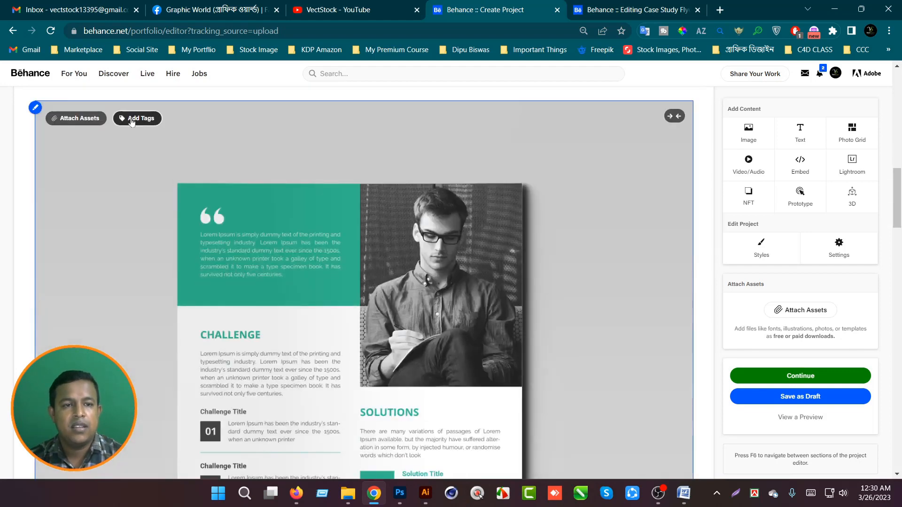
left_click(132, 121)
key("ctrl+v")
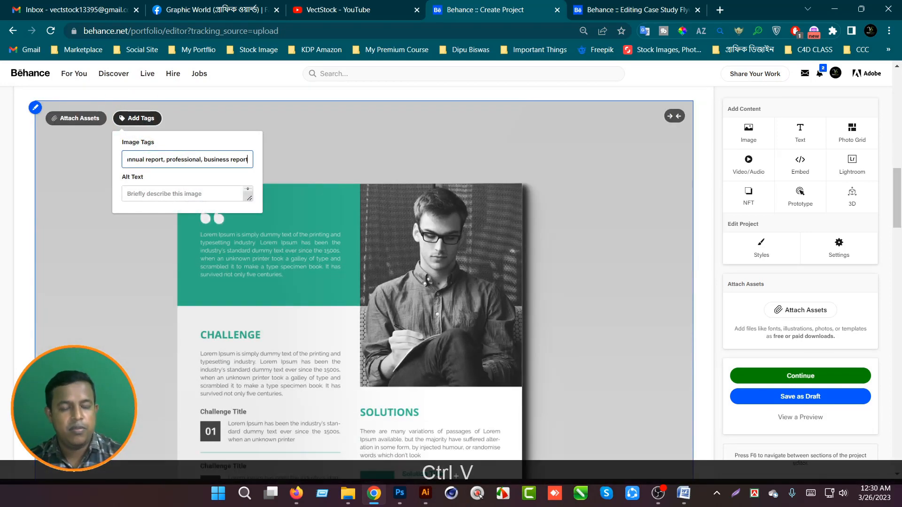
scroll(334, 168, "down", 15)
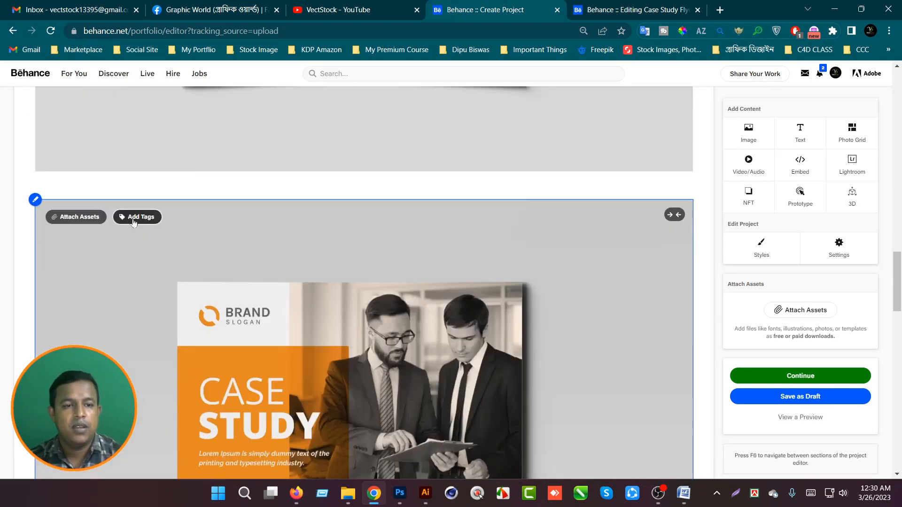
left_click(134, 220)
key("ctrl+v")
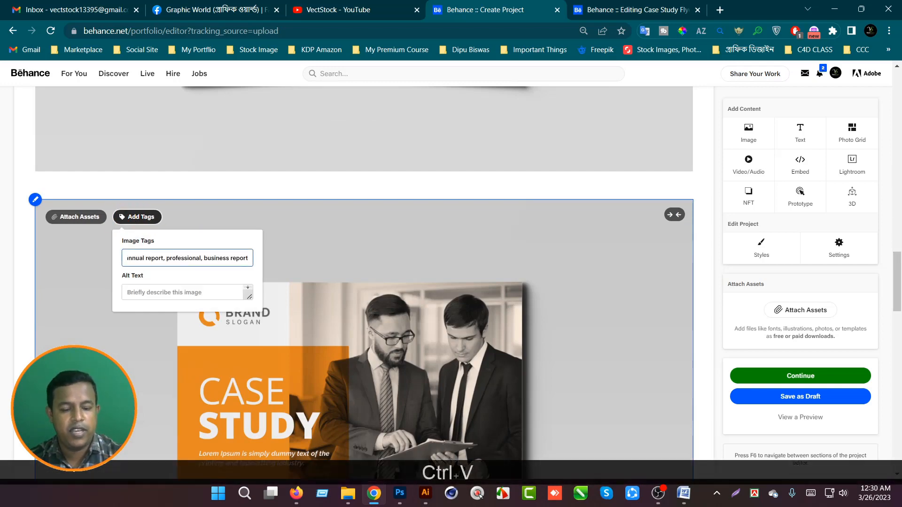
scroll(165, 320, "down", 12)
left_click(138, 122)
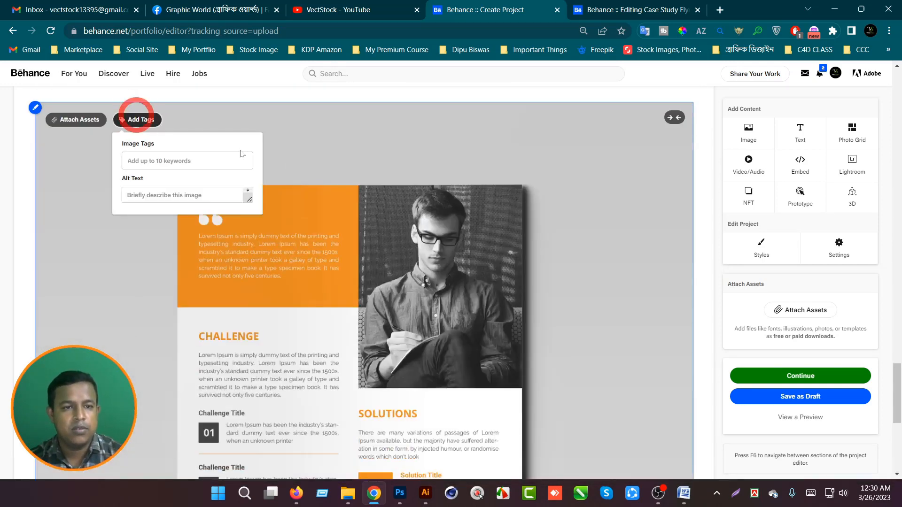
key("ctrl+v")
Check the image tags on the orange front and back pages and review all the uploaded images.
scroll(292, 278, "up", 17)
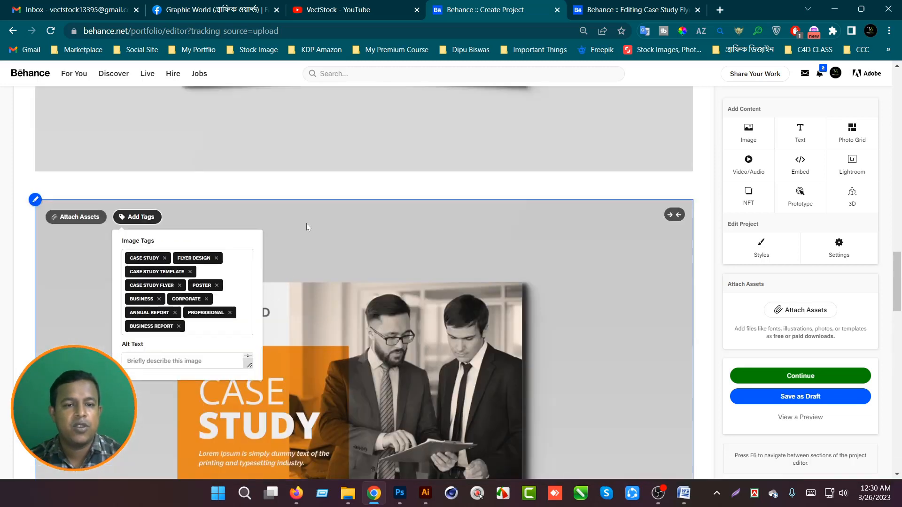
left_click(307, 223)
scroll(269, 366, "down", 4)
scroll(269, 368, "down", 15)
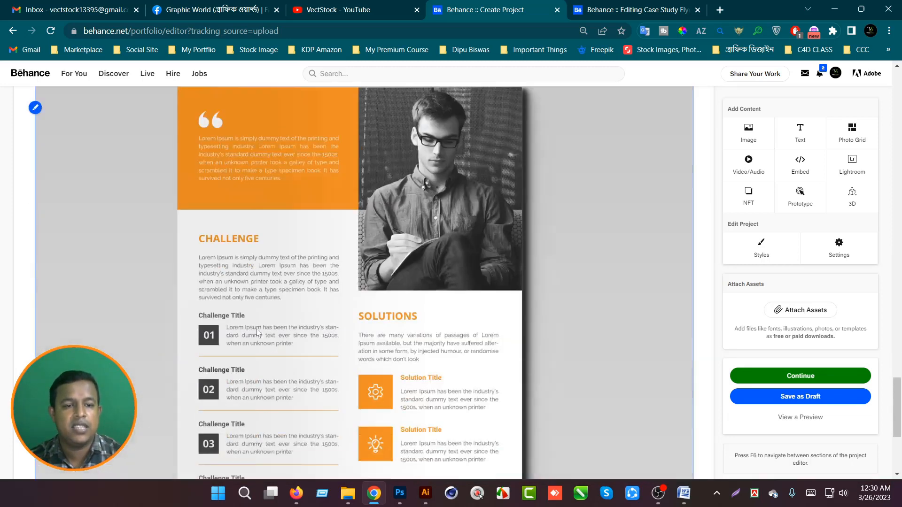
scroll(100, 302, "up", 6)
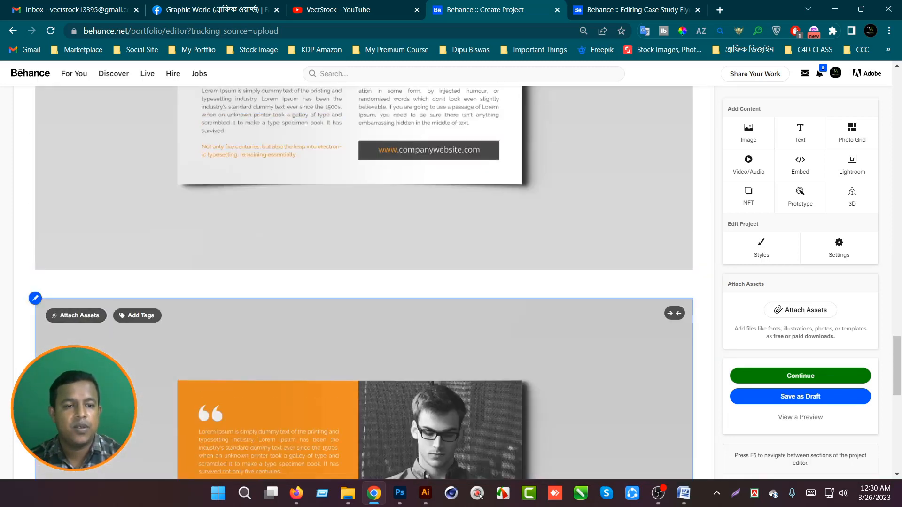
left_click(136, 315)
left_click(286, 320)
scroll(286, 324, "down", 8)
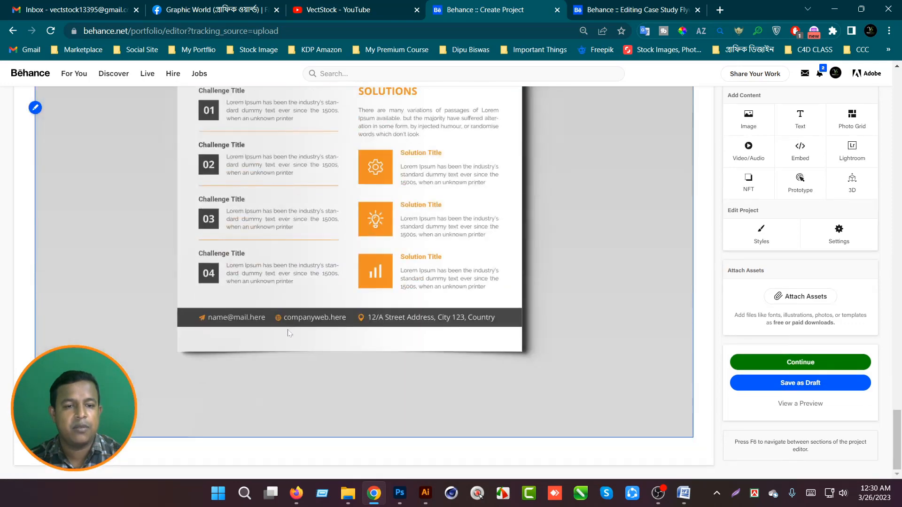
scroll(287, 329, "up", 20)
scroll(287, 339, "up", 8)
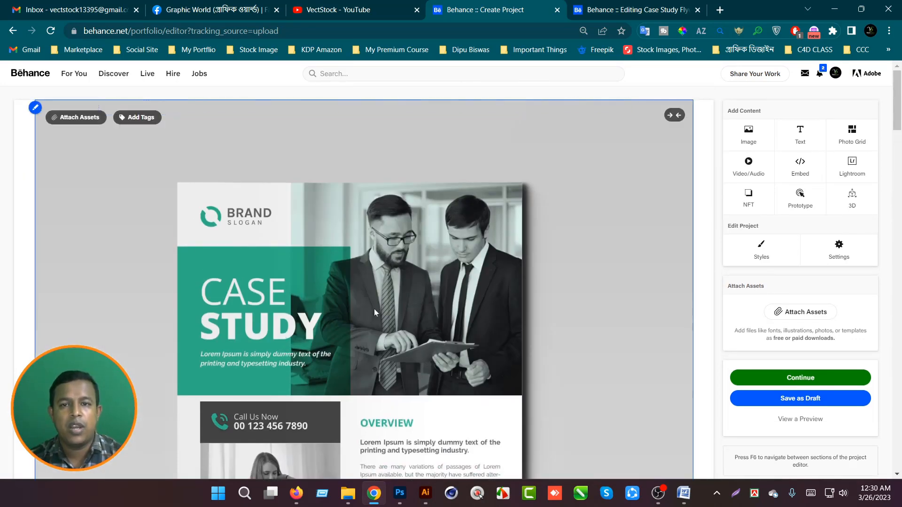
scroll(374, 309, "down", 15)
scroll(415, 331, "down", 15)
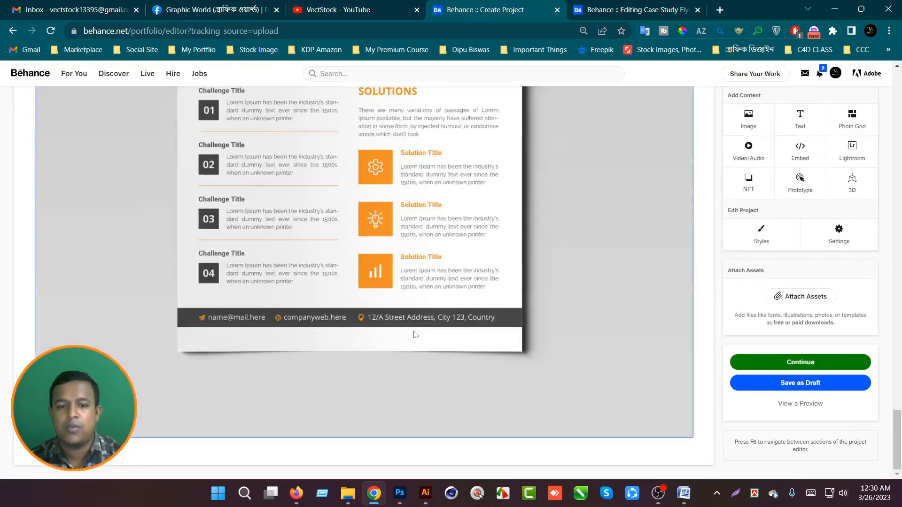
Copy the whole introductory text block with the HIRE ME and marketplace links from the existing case study project.
key("ctrl+Tab")
scroll(374, 370, "down", 2)
scroll(374, 370, "up", 2)
left_click(533, 276)
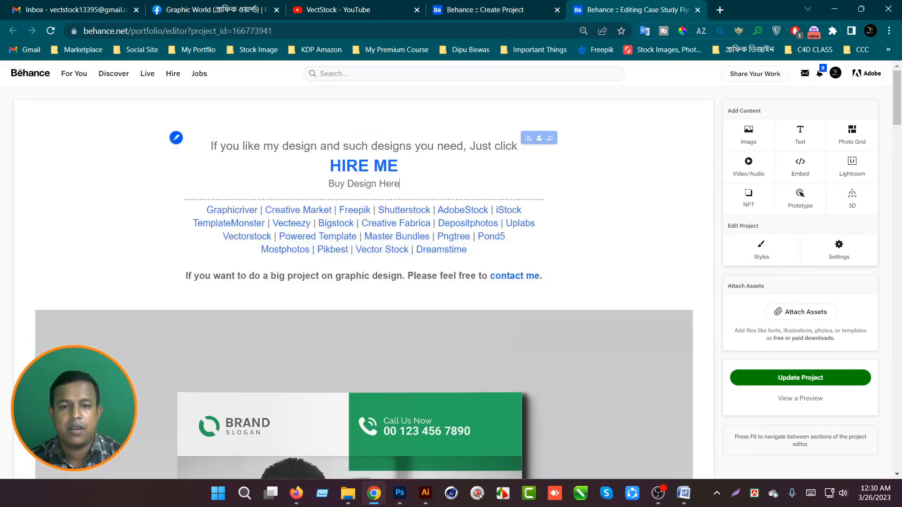
key("ctrl+a")
key("ctrl+c")
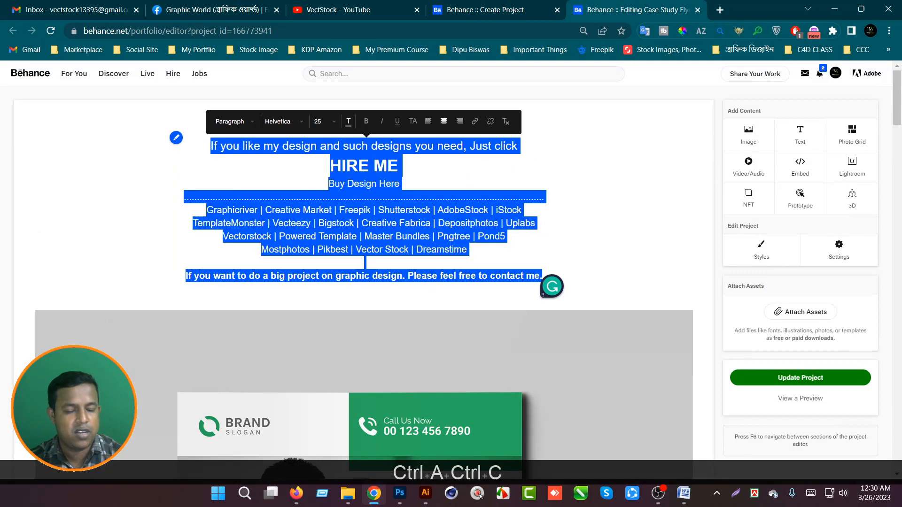
Paste the introductory text into a new text block above the first image of the new project and centre it.
left_click(499, 9)
scroll(380, 287, "down", 10)
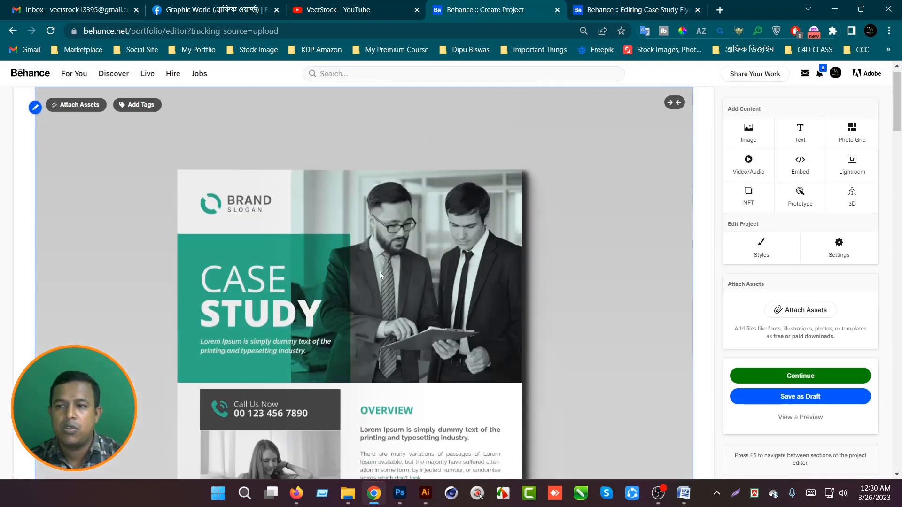
scroll(379, 272, "up", 1)
left_click(330, 106)
key("ctrl+v")
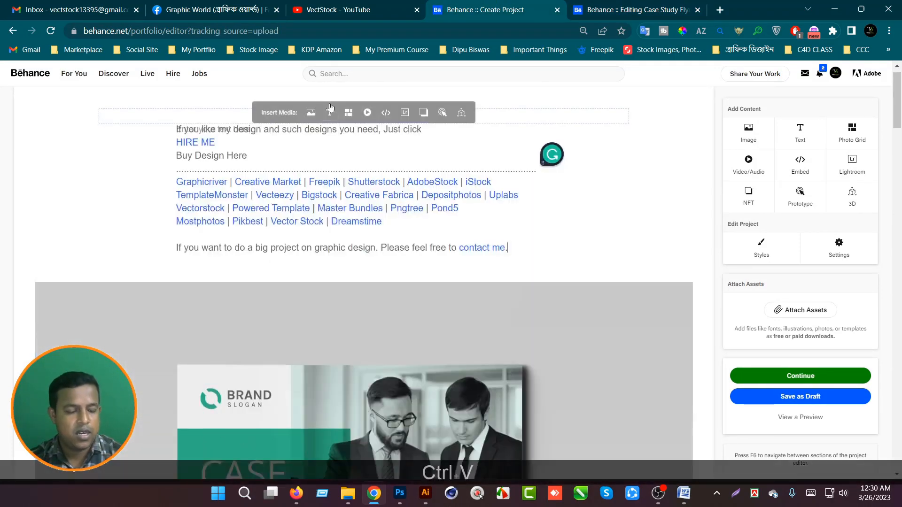
key("ctrl+a")
left_click(444, 105)
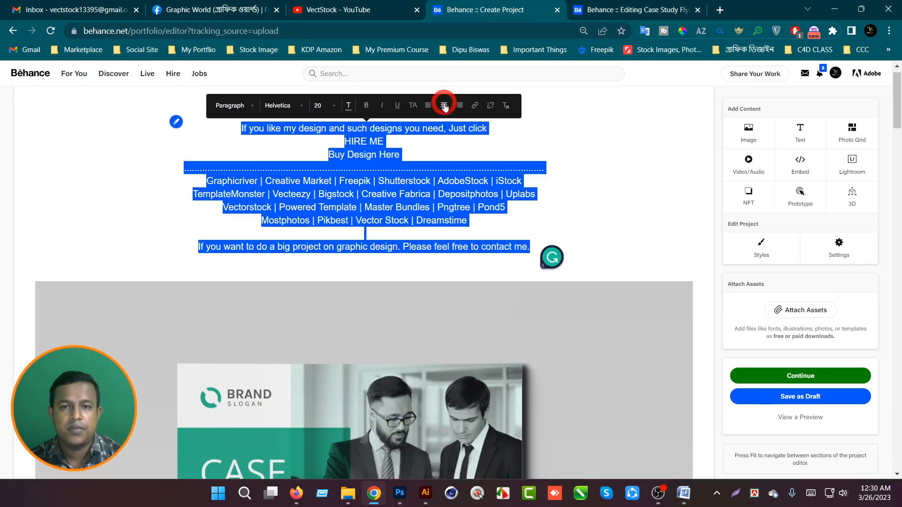
Make the HIRE ME line bold and set its font size to 35.
left_click_drag(345, 141, 383, 141)
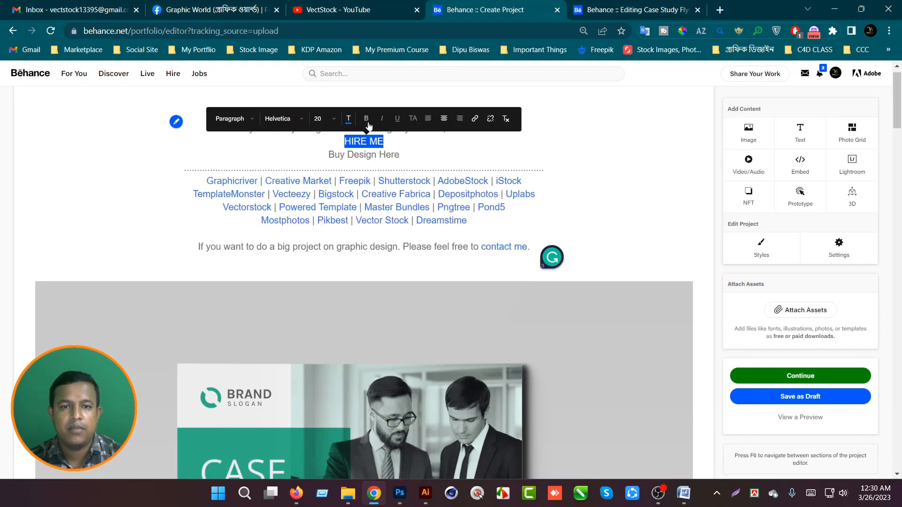
left_click(324, 119)
scroll(337, 176, "down", 8)
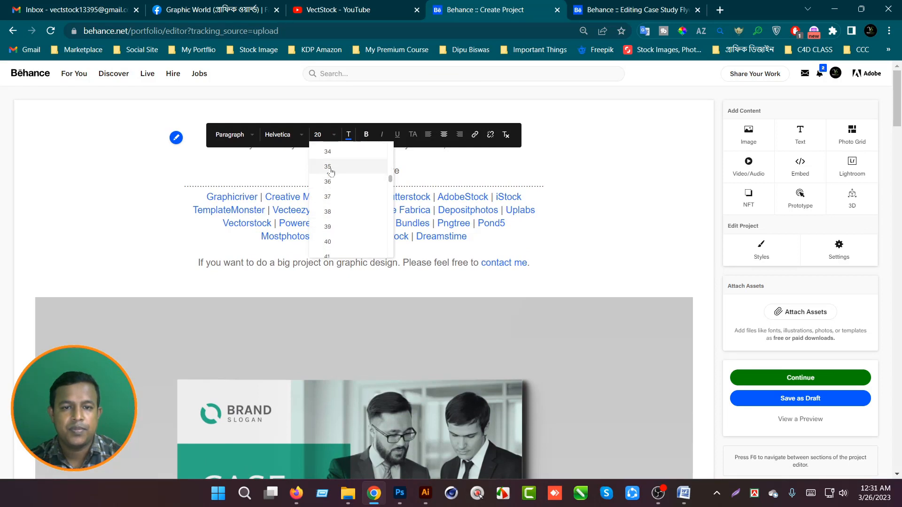
left_click(331, 166)
left_click(360, 108)
Set the font size of the opening line "If you like my design and such designs you need, Just click" to 25.
double_click(354, 143)
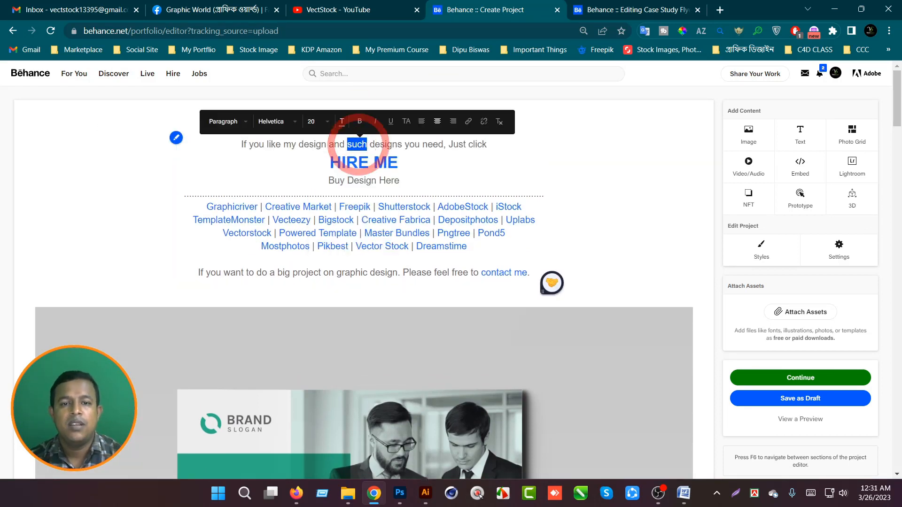
left_click(353, 143)
triple_click(354, 143)
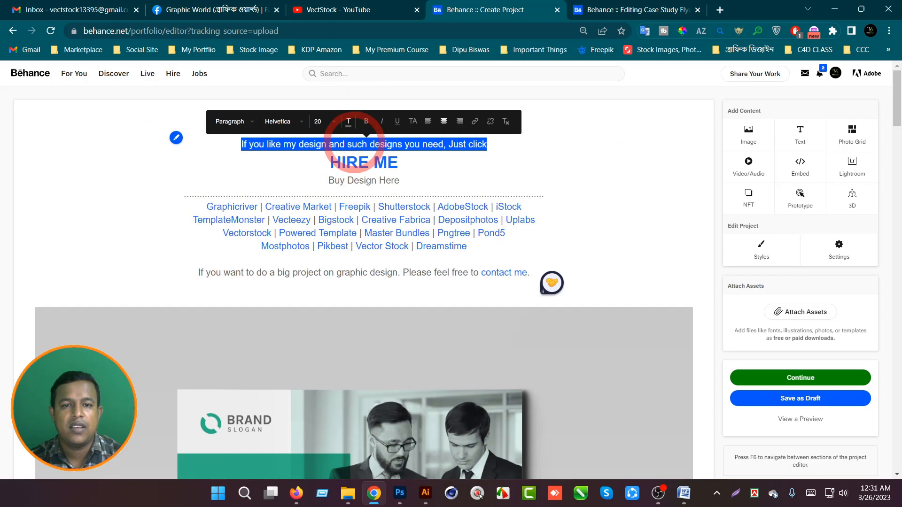
left_click(324, 121)
scroll(334, 196, "up", 1)
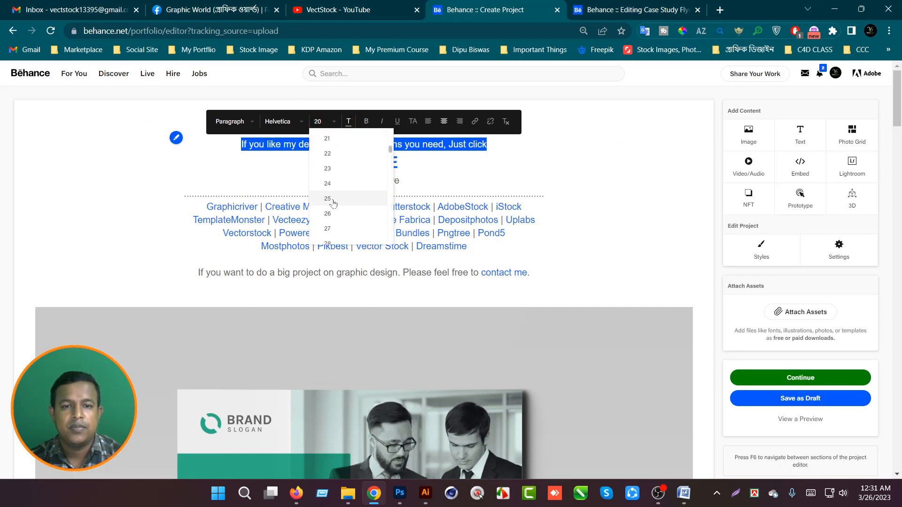
left_click(329, 198)
Make the line "If you want to do a big project on graphic design. Please feel free to contact me." bold.
double_click(361, 276)
triple_click(361, 276)
left_click(366, 253)
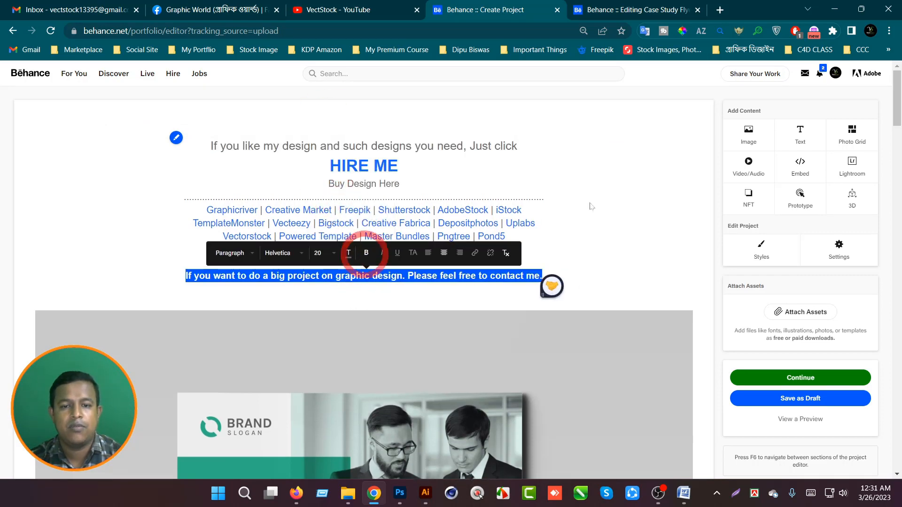
Copy the closing line "If you like this design, Please appreciate it." from the end of the existing case study project.
scroll(620, 276, "down", 10)
scroll(606, 376, "down", 7)
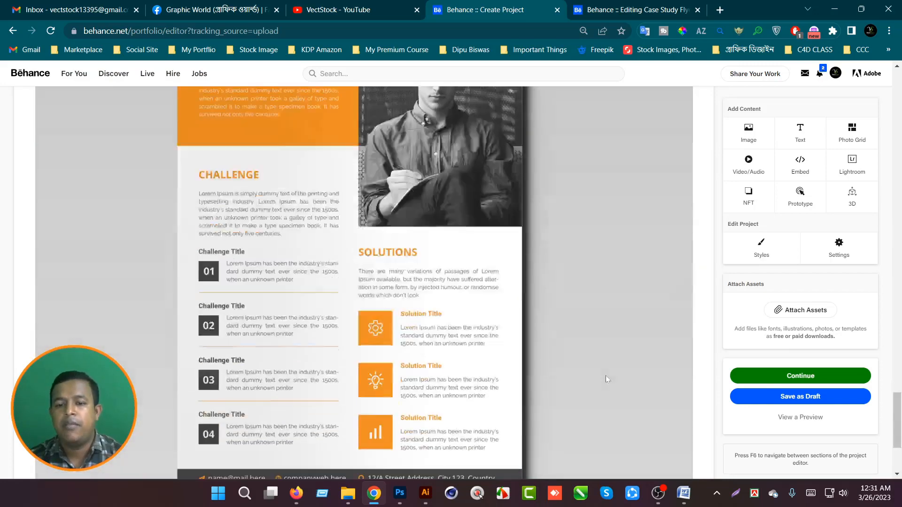
left_click(605, 5)
scroll(564, 366, "down", 15)
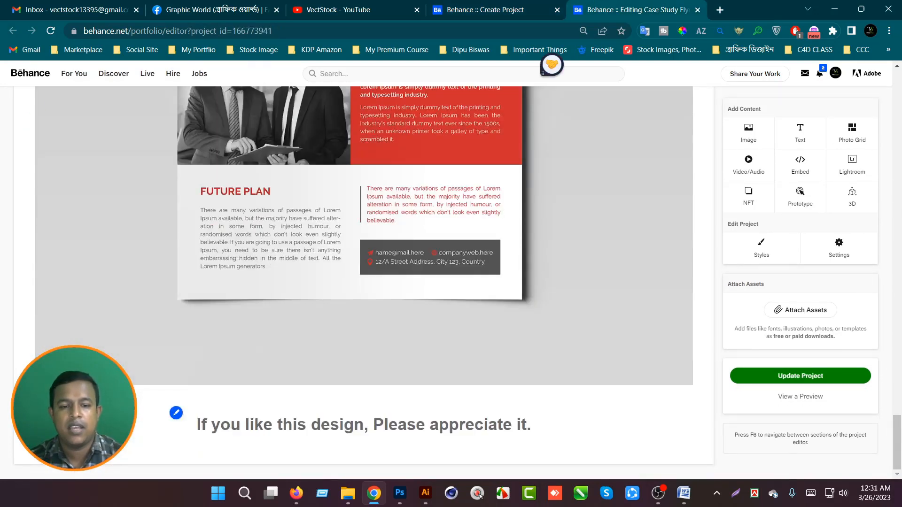
triple_click(327, 424)
key("ctrl+c")
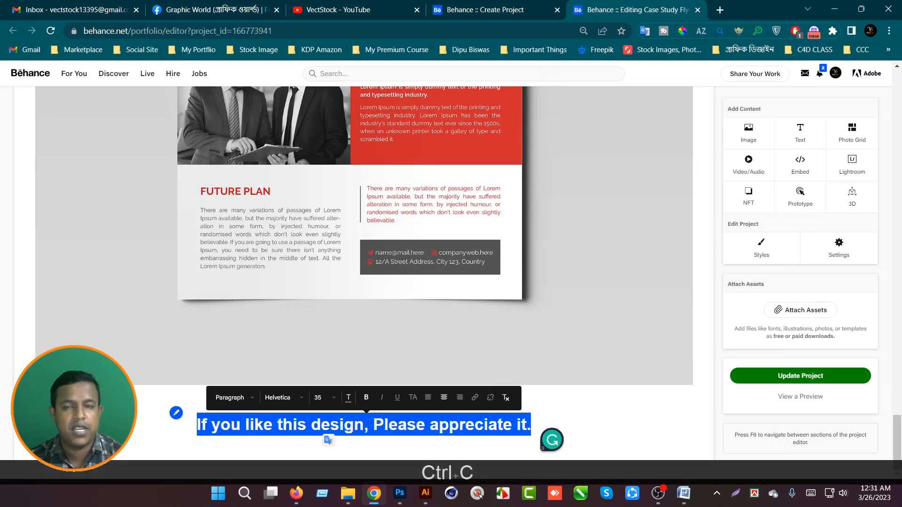
Paste the copied closing line "If you like this design, Please appreciate it." into a new text block below the last image of the new project.
left_click(491, 6)
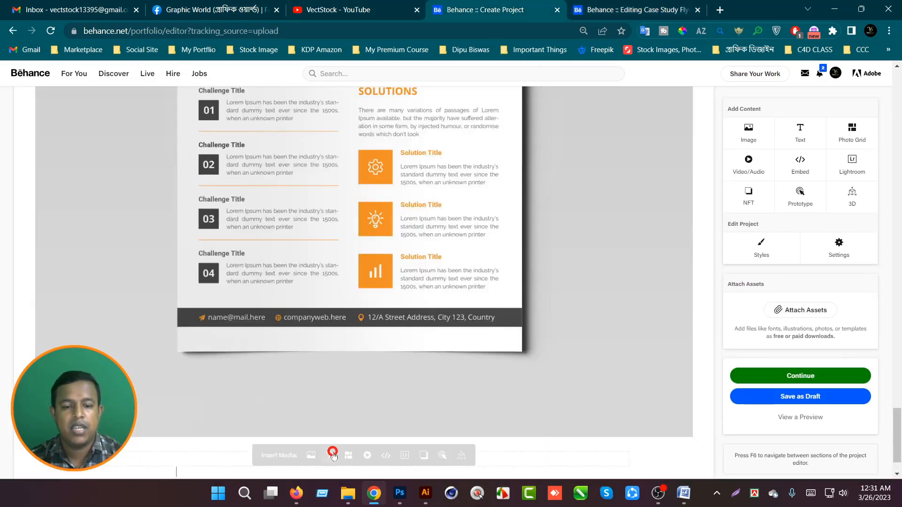
key("ctrl+v")
key("ctrl+a")
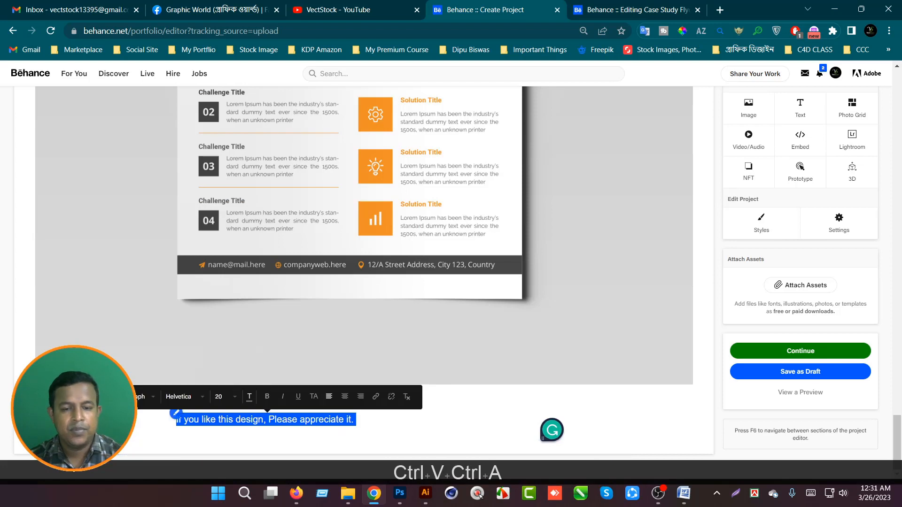
Centre the closing line, set its font size to 35 and make it bold.
left_click(345, 397)
left_click(334, 402)
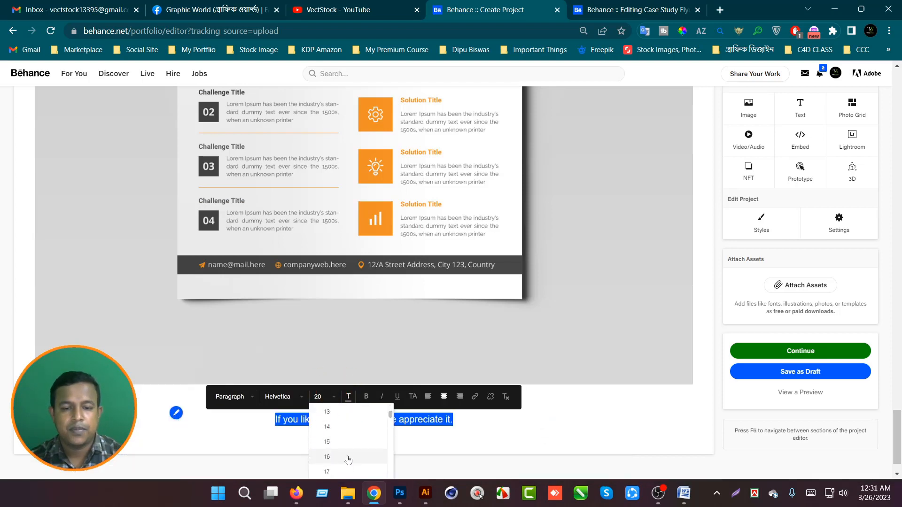
scroll(339, 441, "down", 5)
left_click(337, 429)
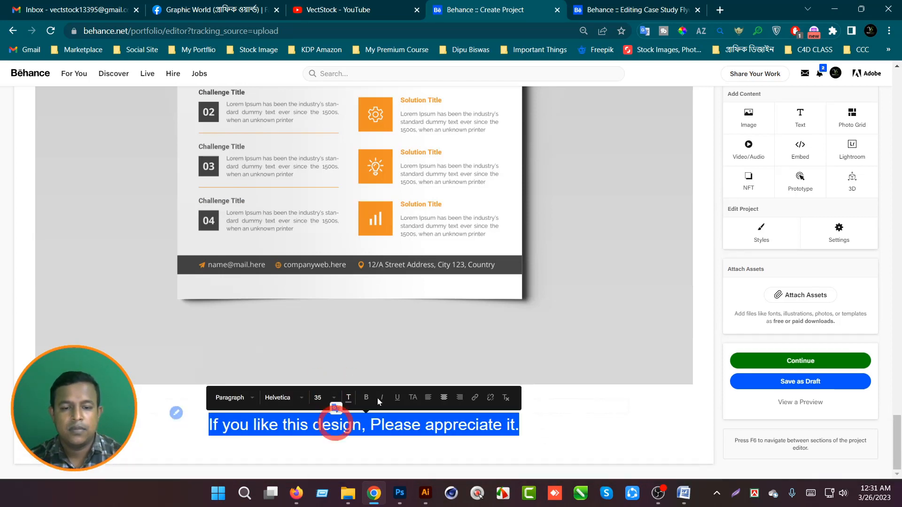
left_click(552, 439)
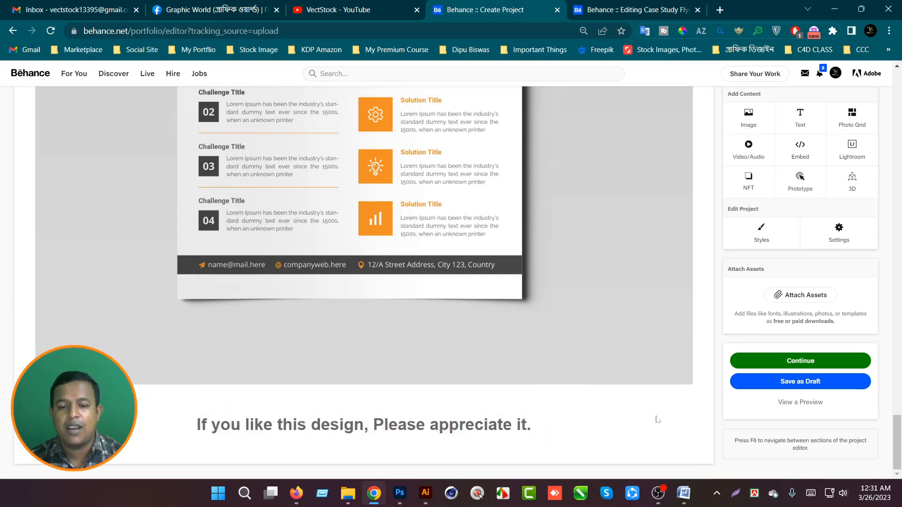
Try adding a caption to the first mockup image.
scroll(93, 262, "up", 20)
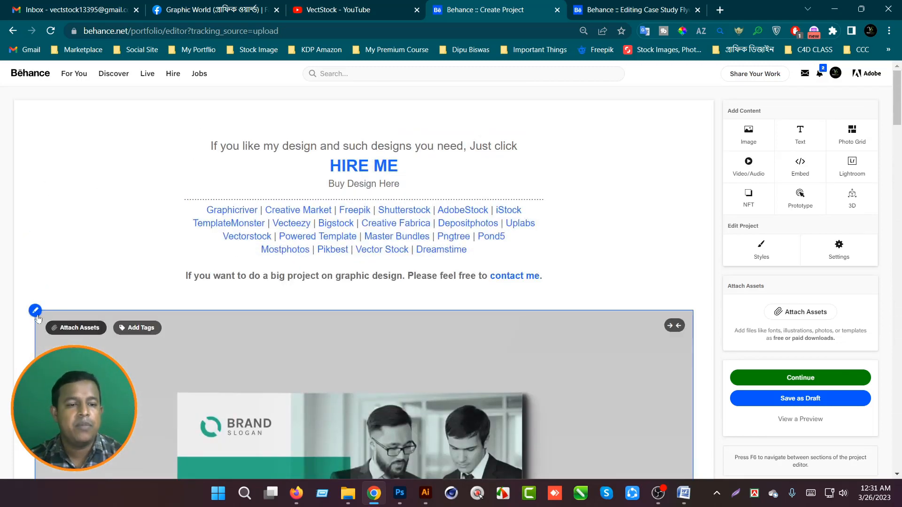
left_click(35, 311)
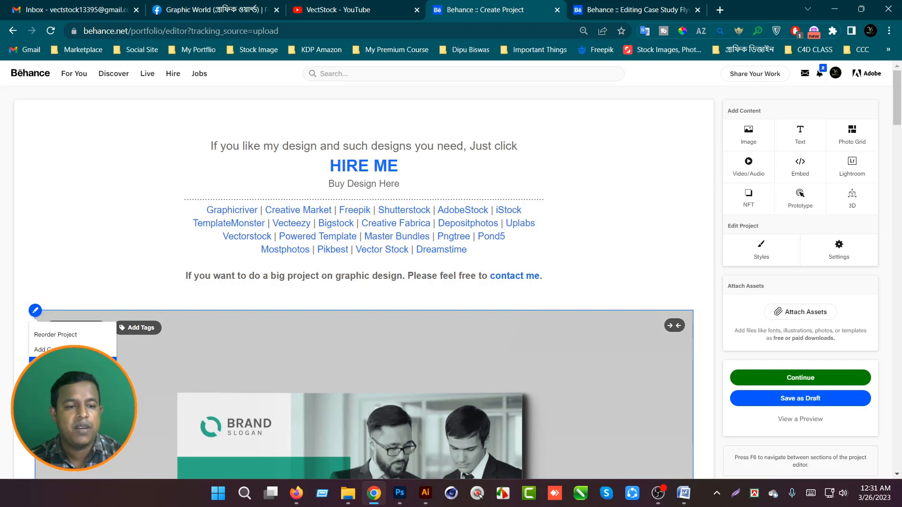
left_click(70, 349)
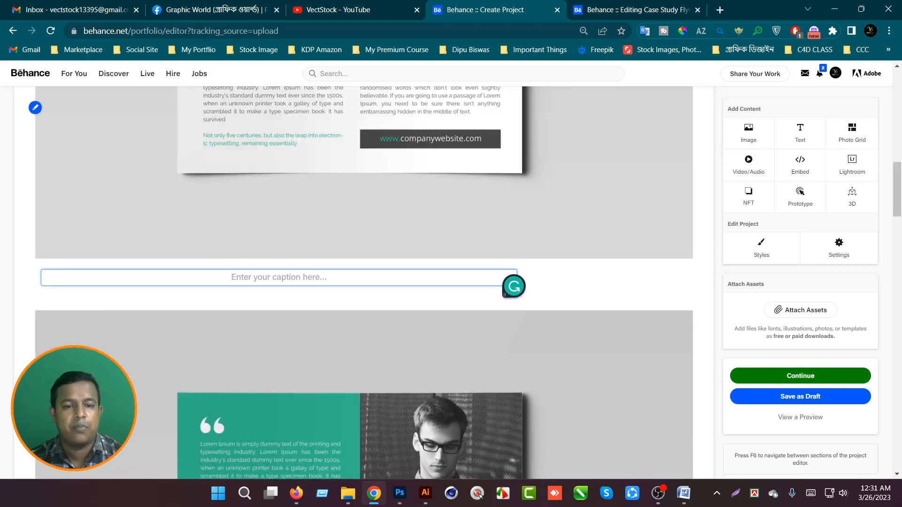
Swap the orange front-page and green back-page images in the project's content order, swap them back and save the order.
left_click(34, 107)
left_click(50, 132)
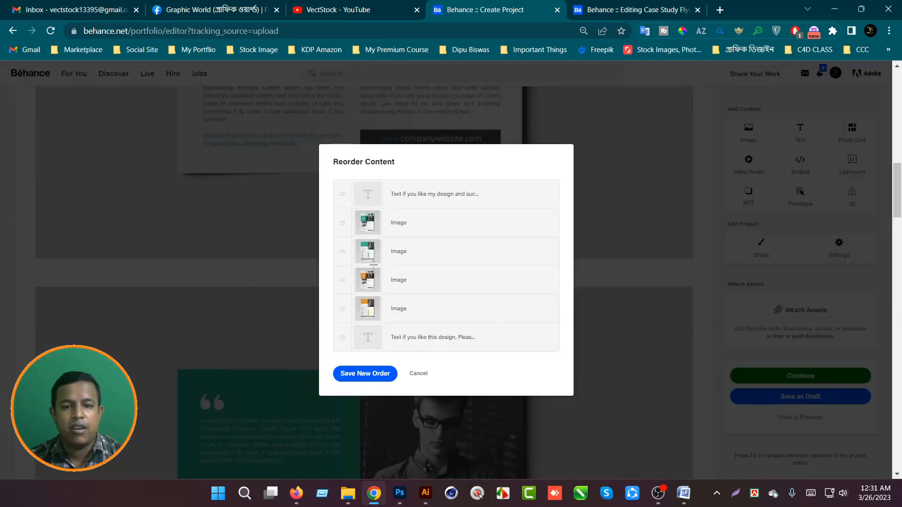
left_click_drag(343, 290, 350, 249)
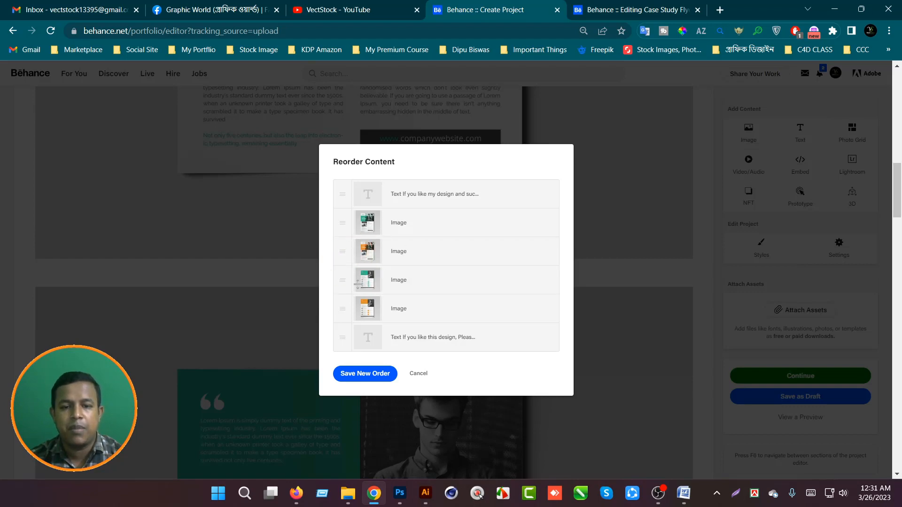
left_click_drag(358, 284, 347, 245)
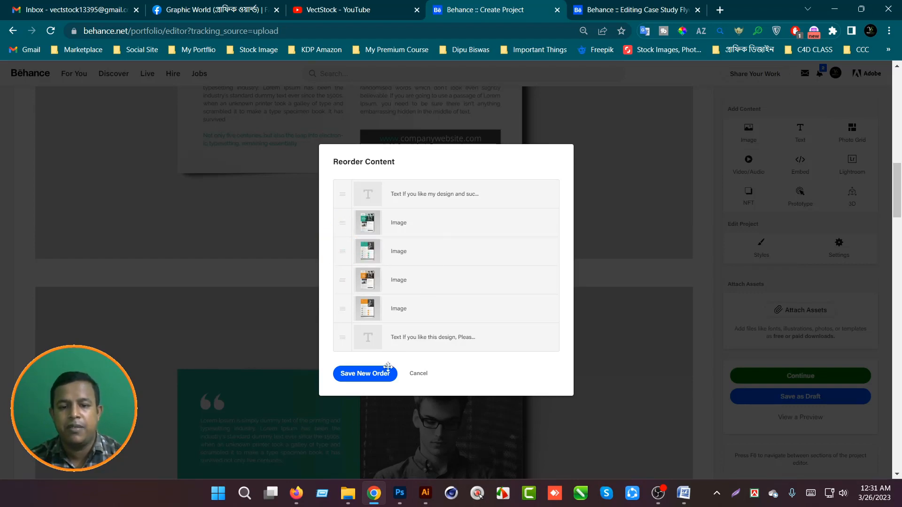
left_click(370, 375)
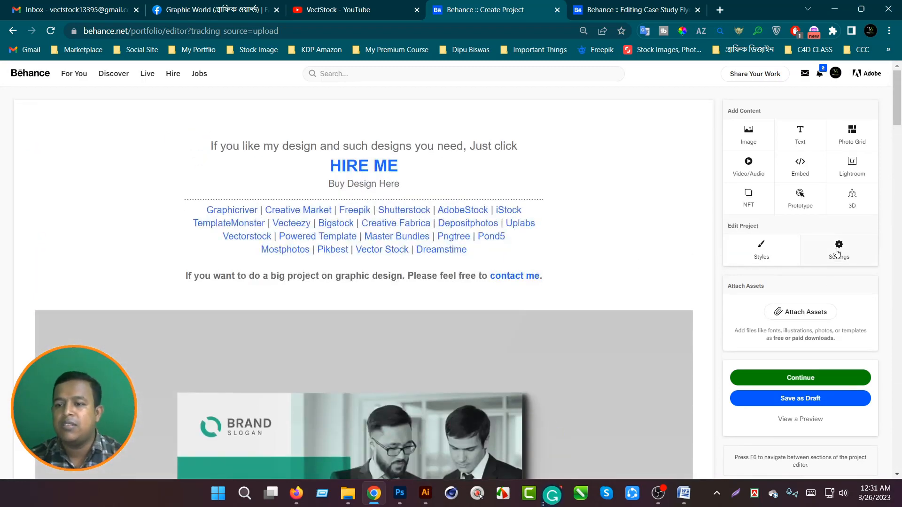
In the project settings, upload the image "Case01 Behance" as the new project cover.
left_click(837, 254)
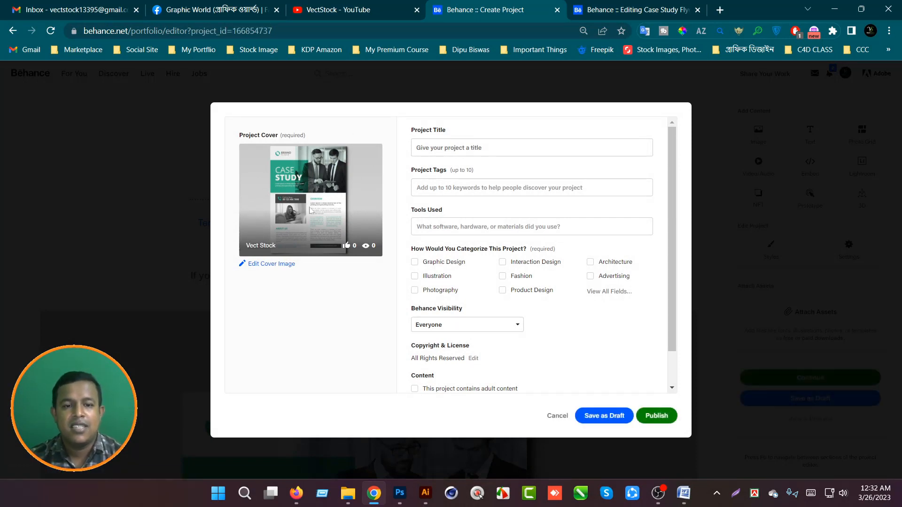
left_click(281, 264)
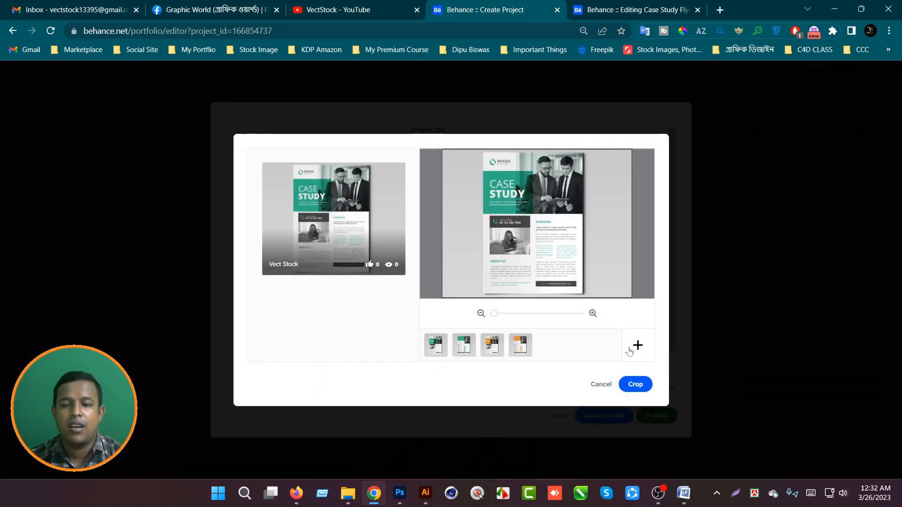
left_click(638, 346)
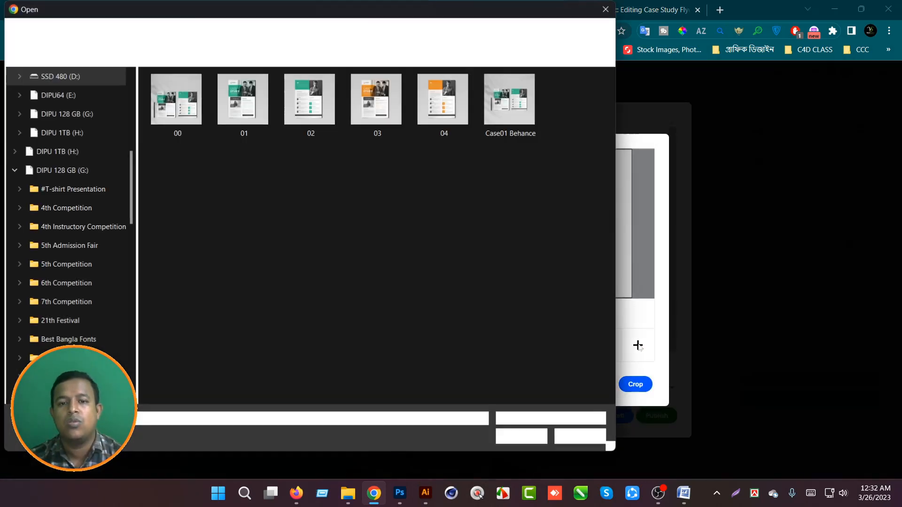
left_click(514, 106)
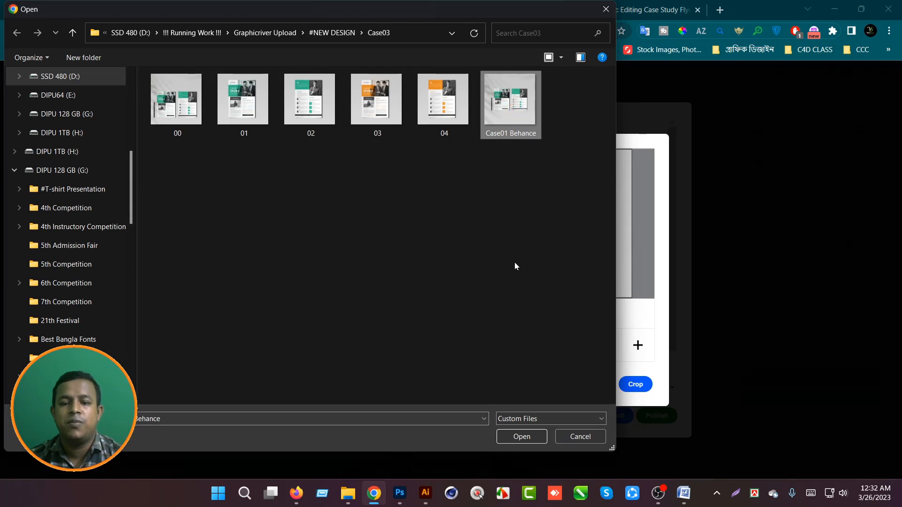
left_click(519, 433)
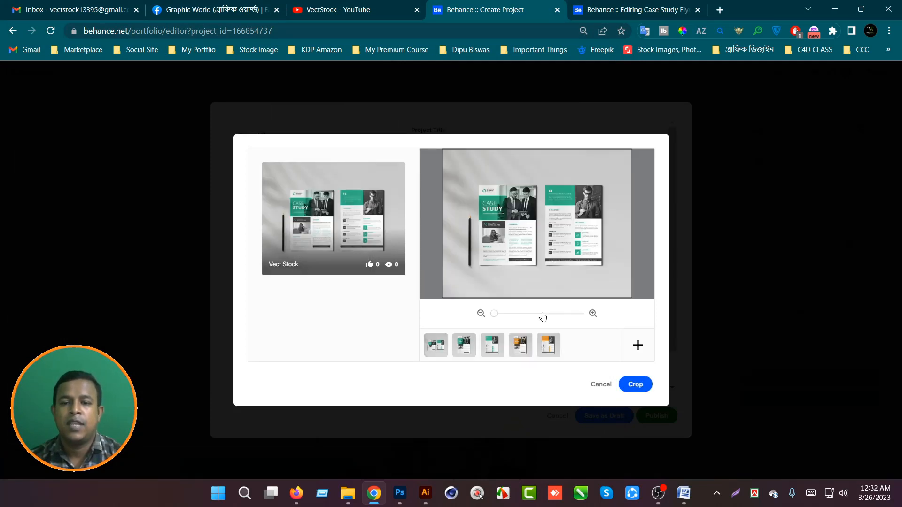
Zoom in slightly on the cover image so the two flyers fill more of the frame, and apply the crop.
left_click(495, 315)
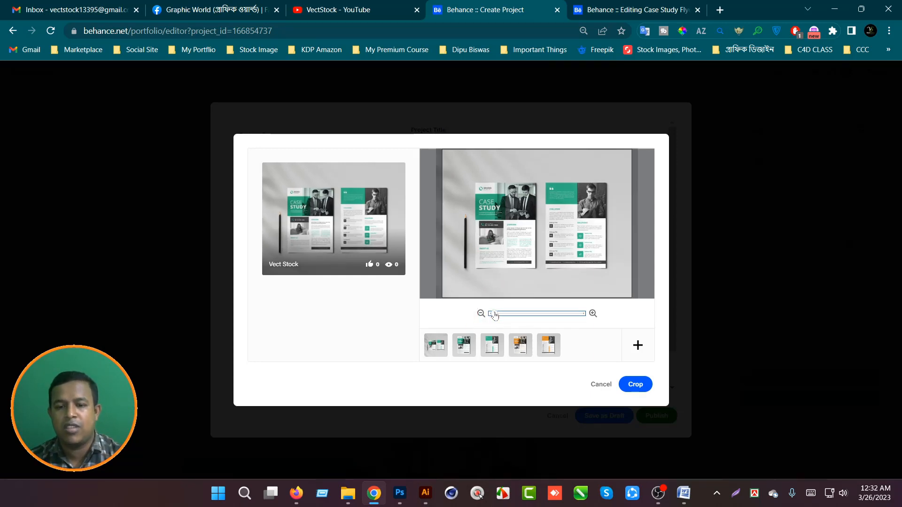
key("Right")
key("Right")
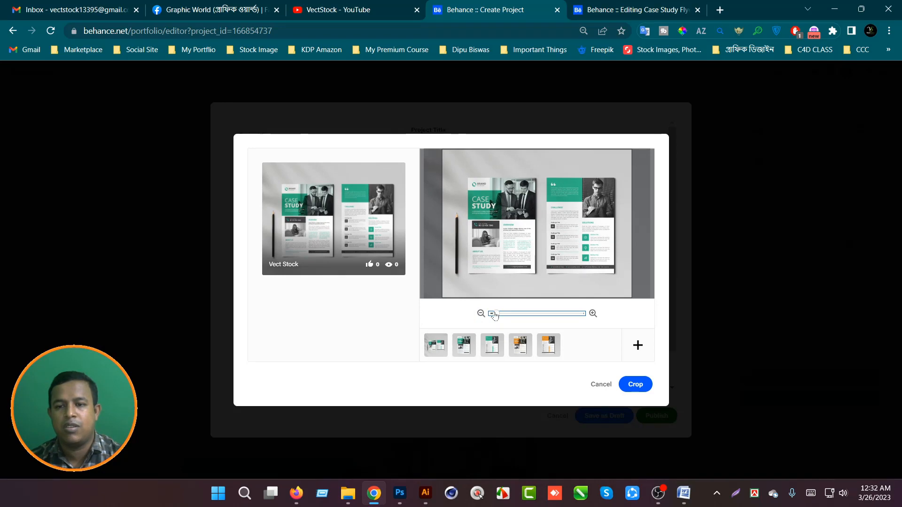
left_click(636, 385)
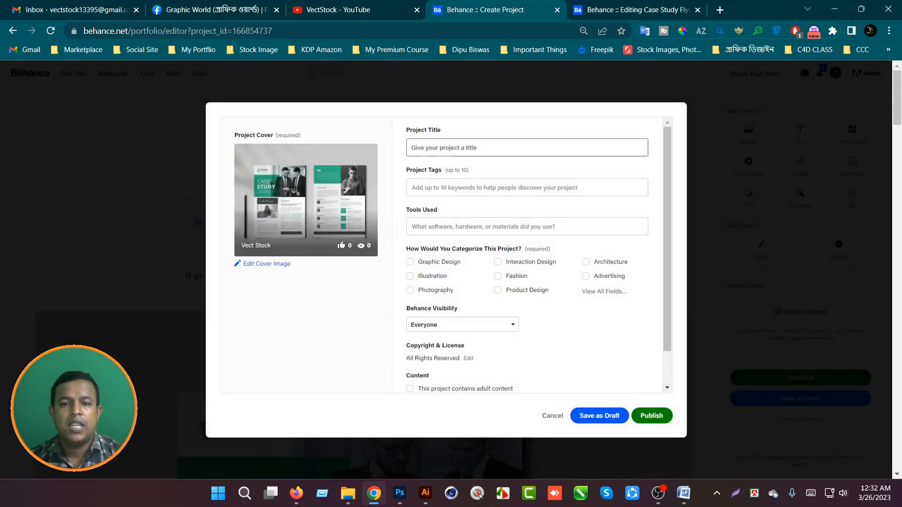
left_click(447, 148)
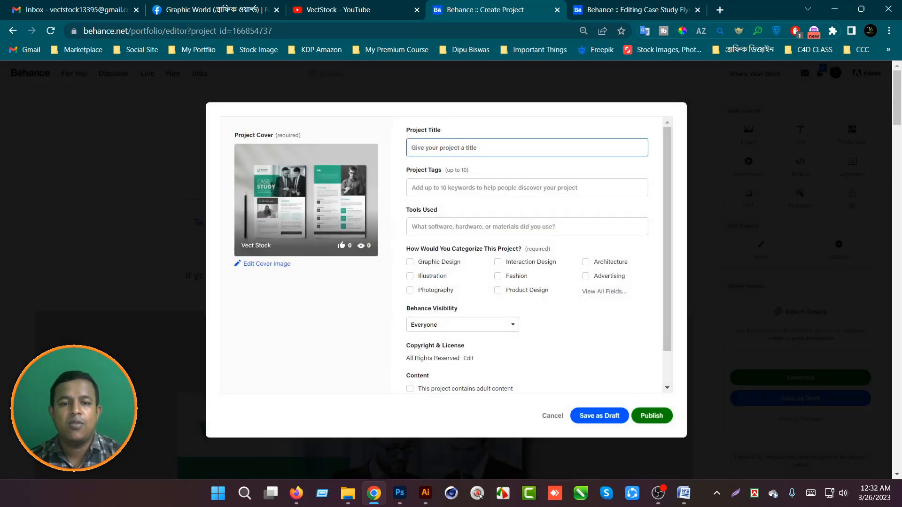
left_click(463, 185)
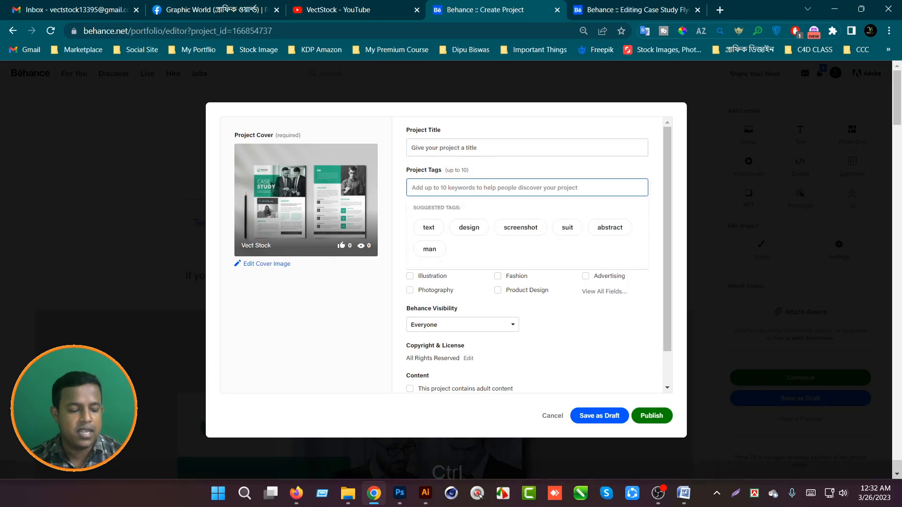
type("If you like this design, Please appreciate it.")
triple_click(548, 186)
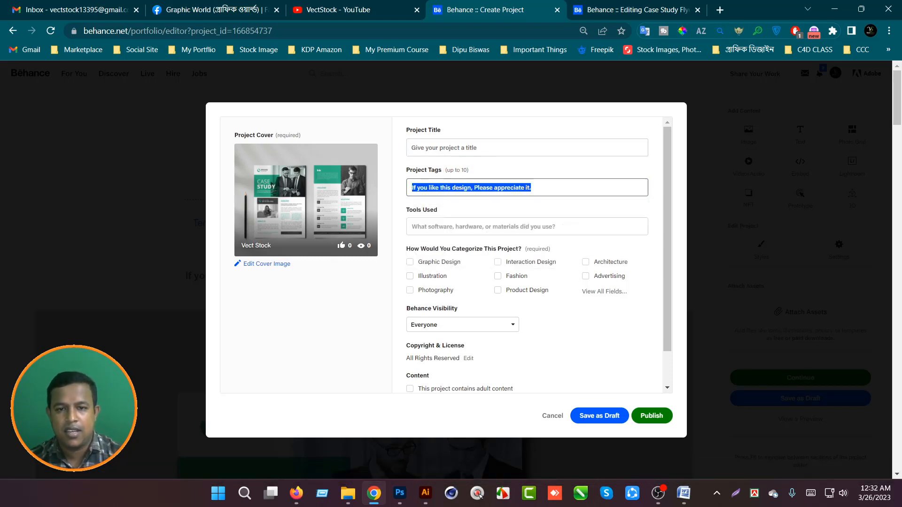
Switch to the Word document, copy the project's keyword list and return to the Behance project settings.
mouse_move(678, 501)
left_click(674, 396)
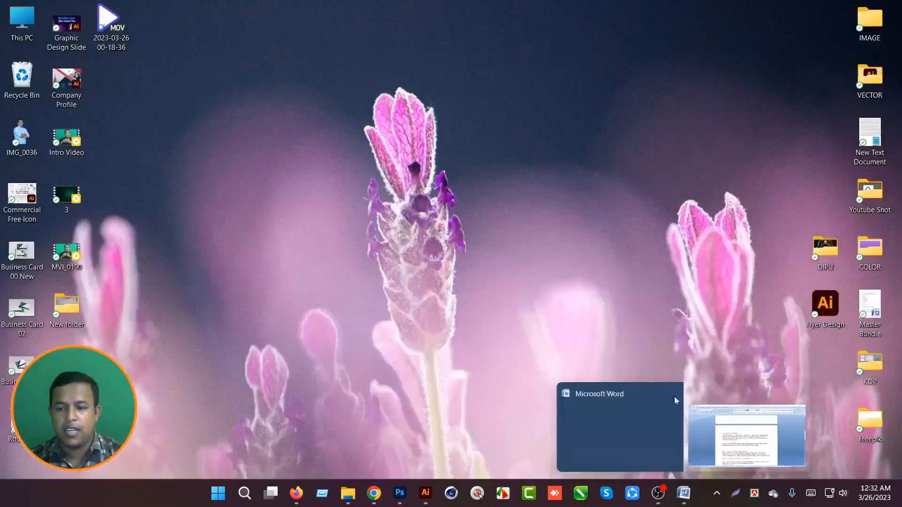
left_click(686, 497)
key("ctrl+c")
left_click(682, 503)
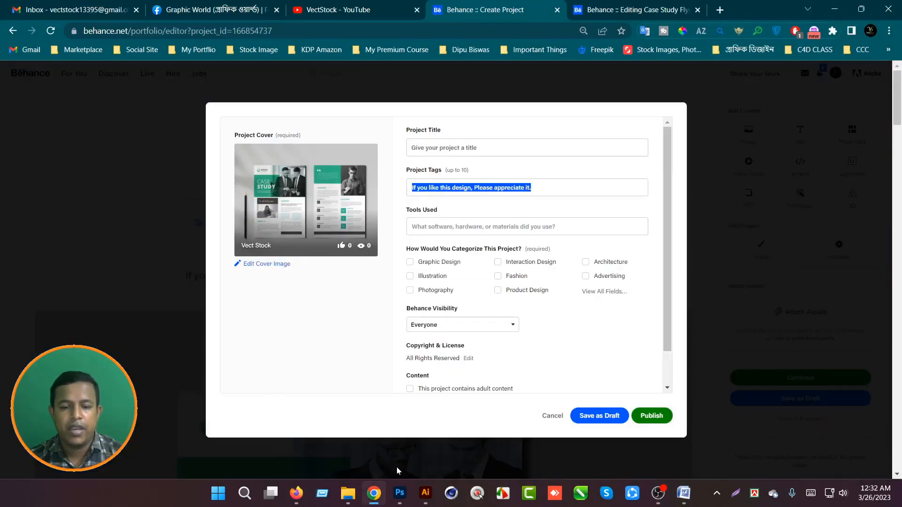
Replace the tags text with case study, flyer design, case study template, case study flyer, poster, business, corporate, annual report, professional and business report.
key("ctrl+v")
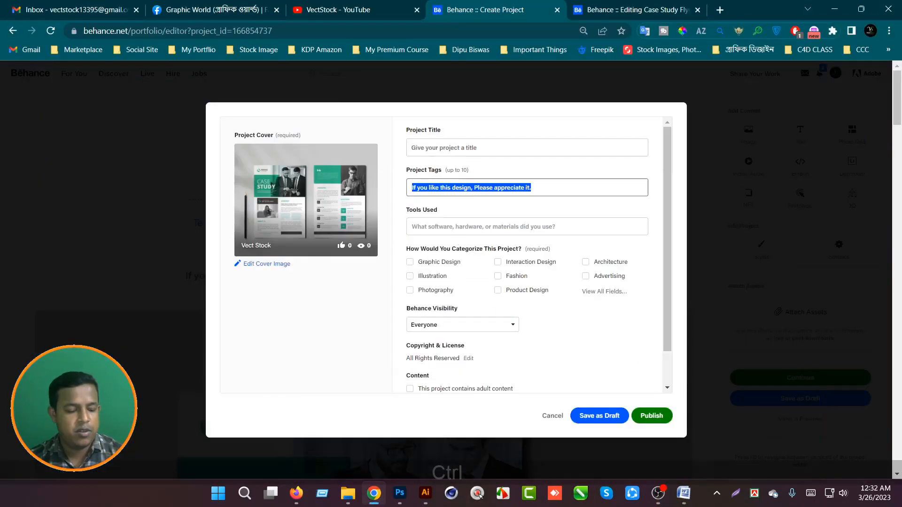
left_click(390, 192)
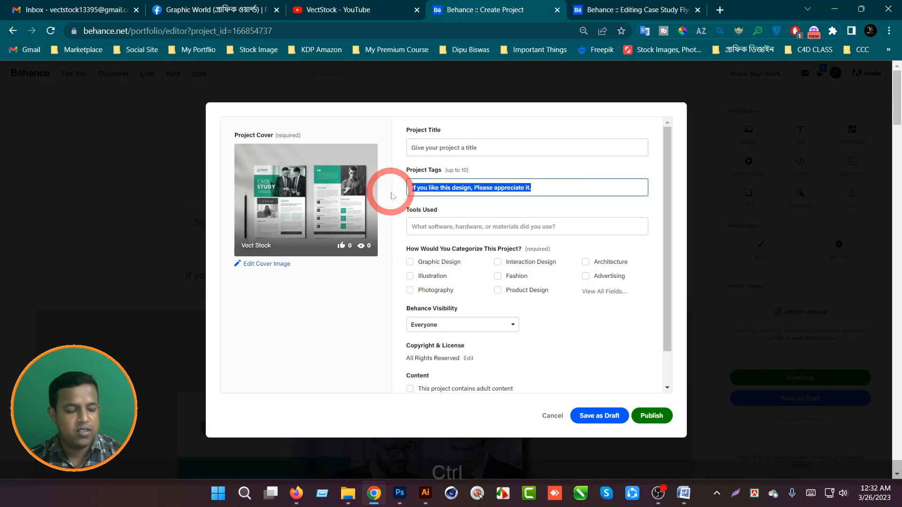
key("ctrl+v")
key("Return")
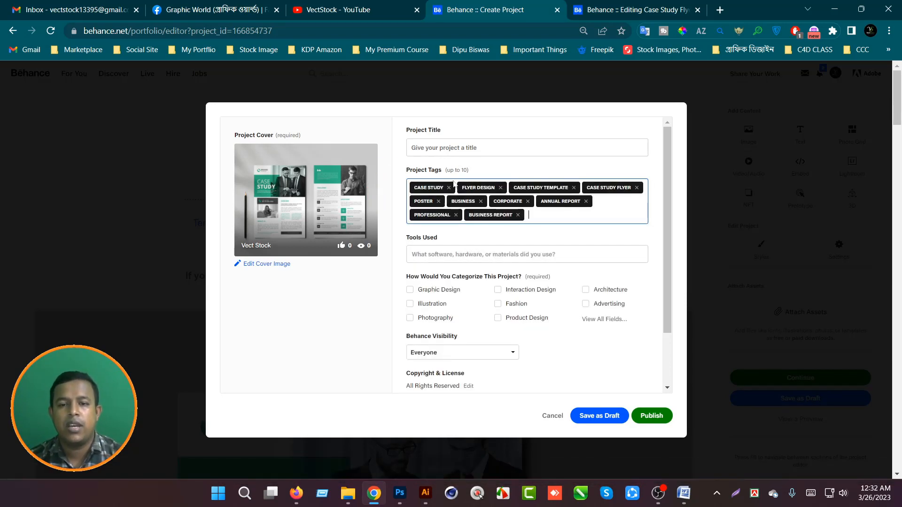
Title the project "Case Study Design Template - Annual Report Flyer".
left_click(460, 149)
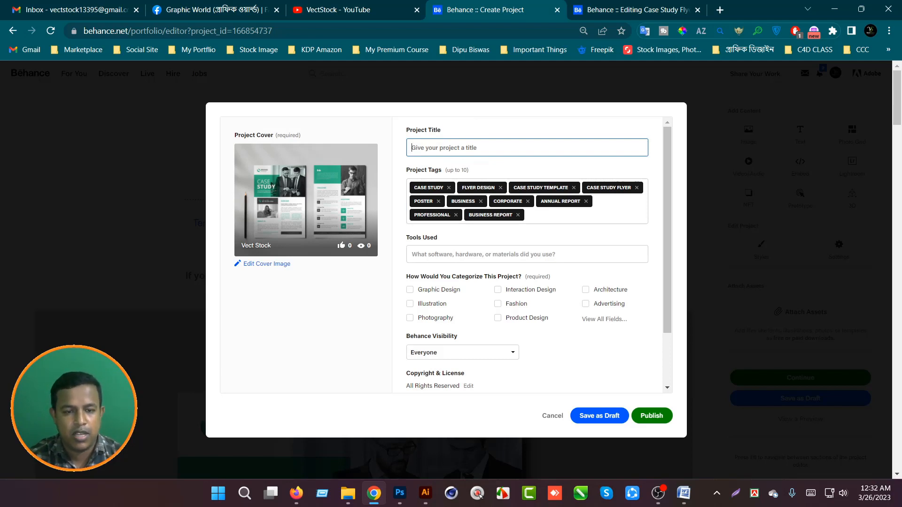
type("Case Study Design")
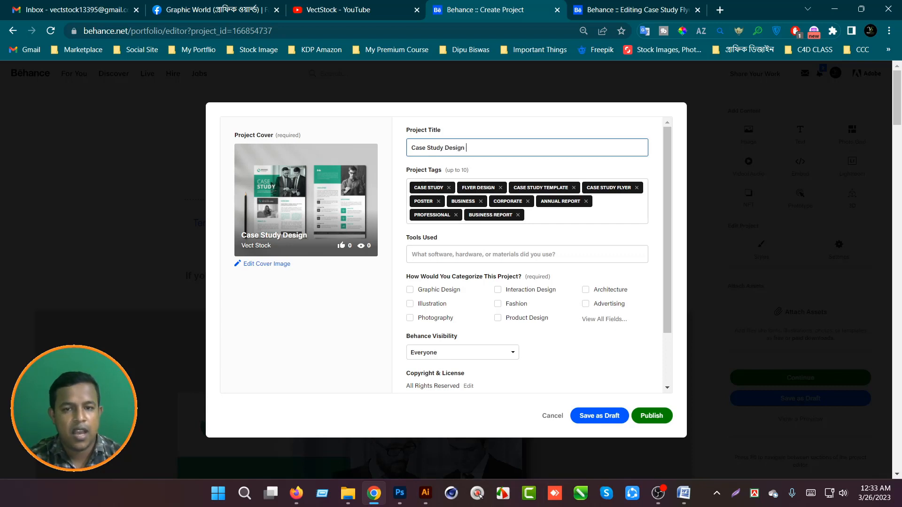
type("plate - Annual Report Flyer")
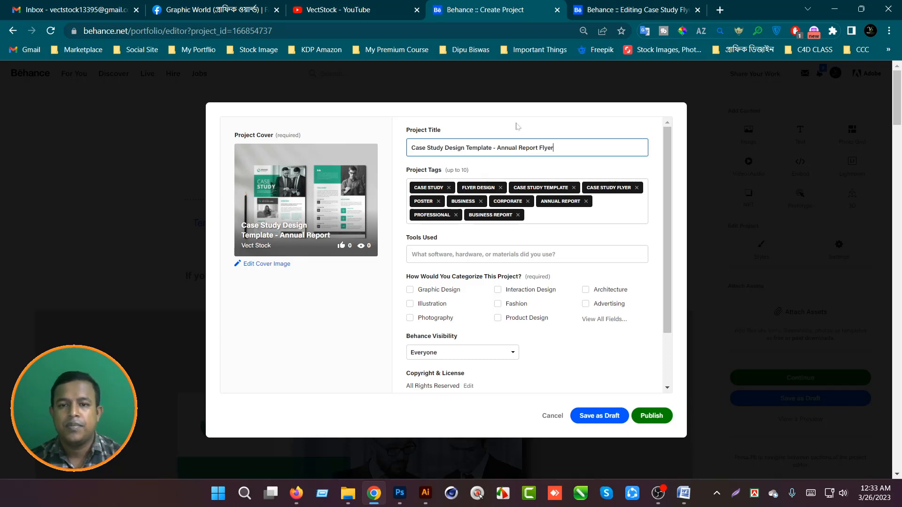
Add Adobe Photoshop and Adobe Illustrator as the tools used for the project.
left_click(423, 254)
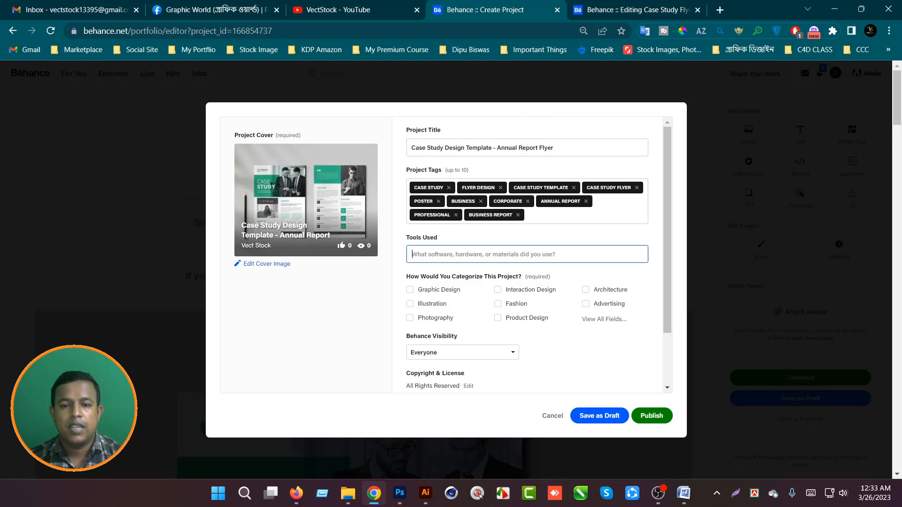
type("a")
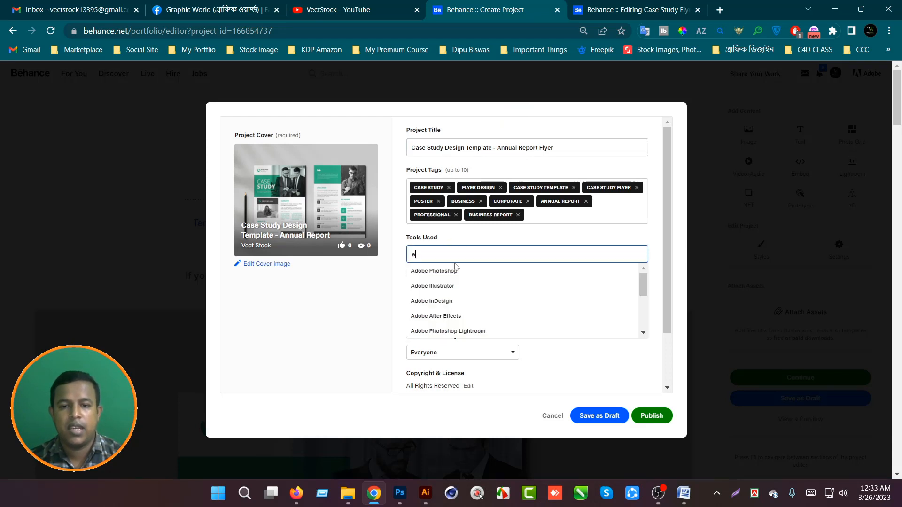
left_click(452, 272)
type("a")
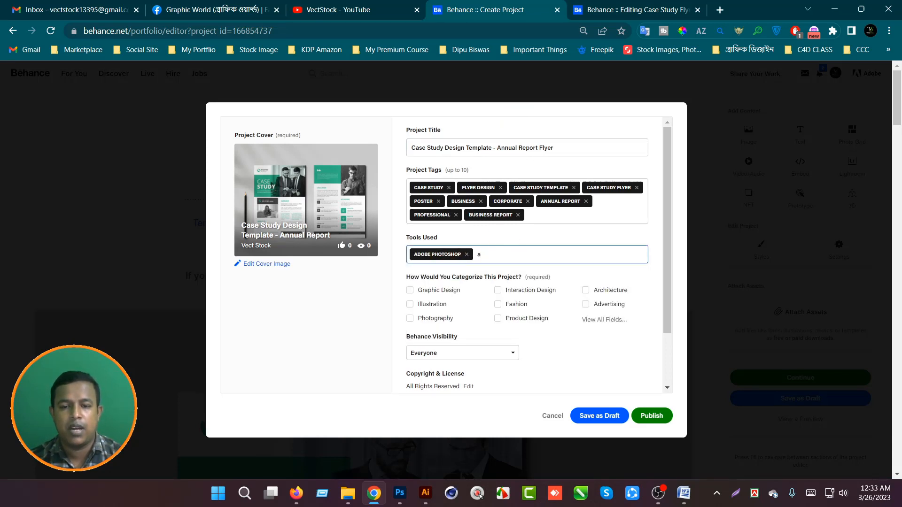
left_click(466, 286)
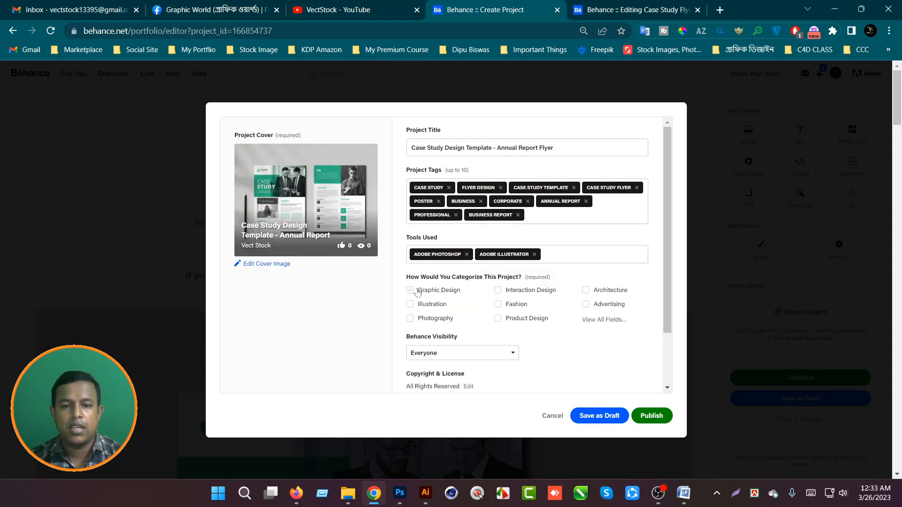
Categorize the project under Graphic Design and Advertising, and add Education from the full list of creative fields.
left_click(409, 292)
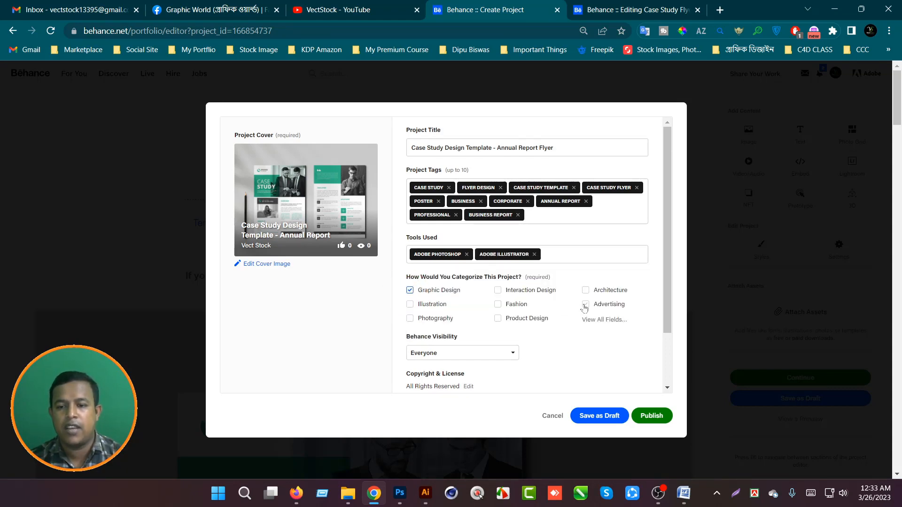
left_click(597, 322)
scroll(498, 310, "down", 10)
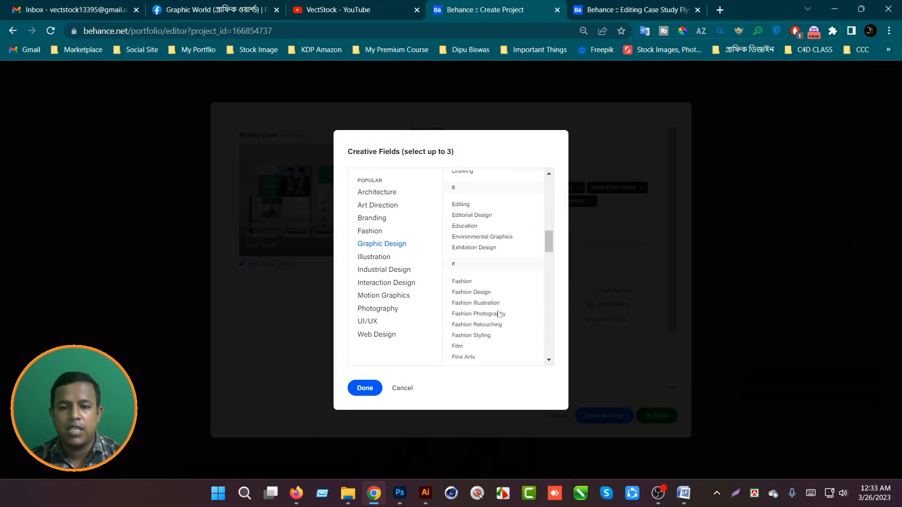
left_click(467, 227)
left_click(369, 388)
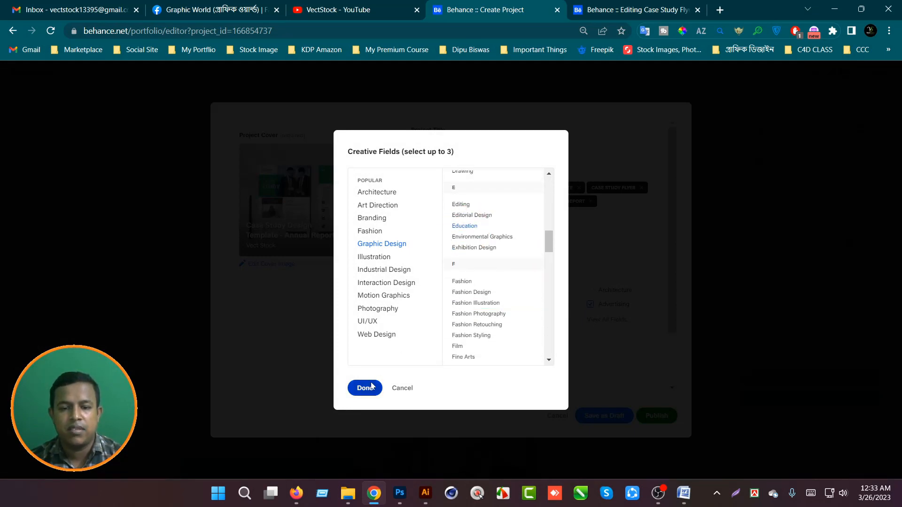
Publish the project with visibility left at Everyone.
scroll(569, 306, "down", 3)
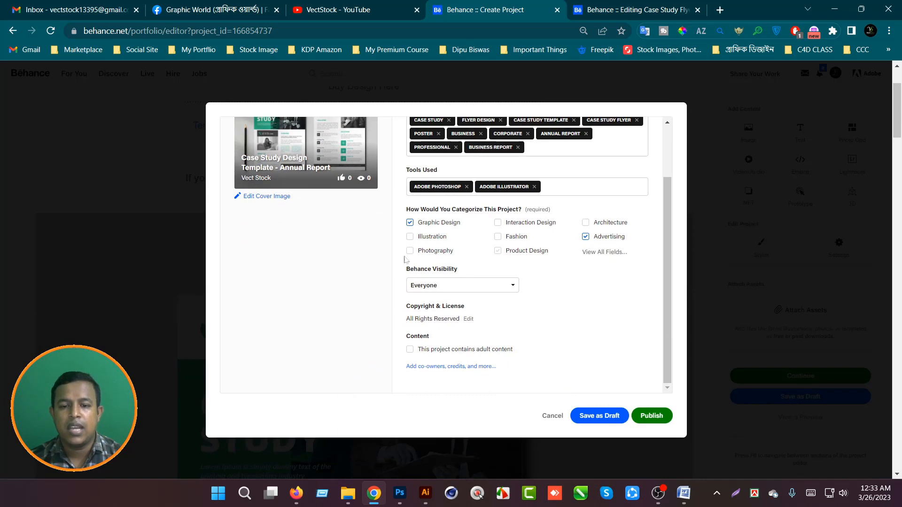
scroll(569, 249, "up", 2)
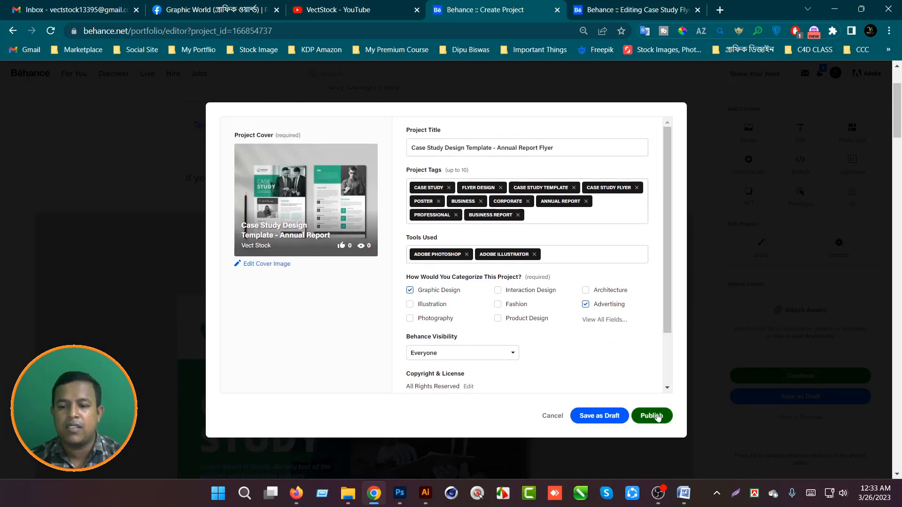
left_click(652, 416)
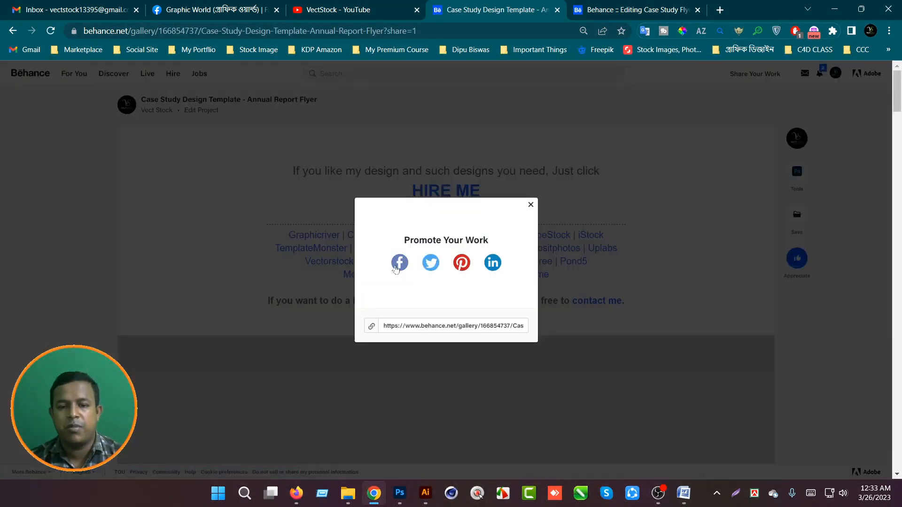
Share the published project to Pinterest by saving its cover to the Behance board, and dismiss the promotion dialog.
left_click(462, 265)
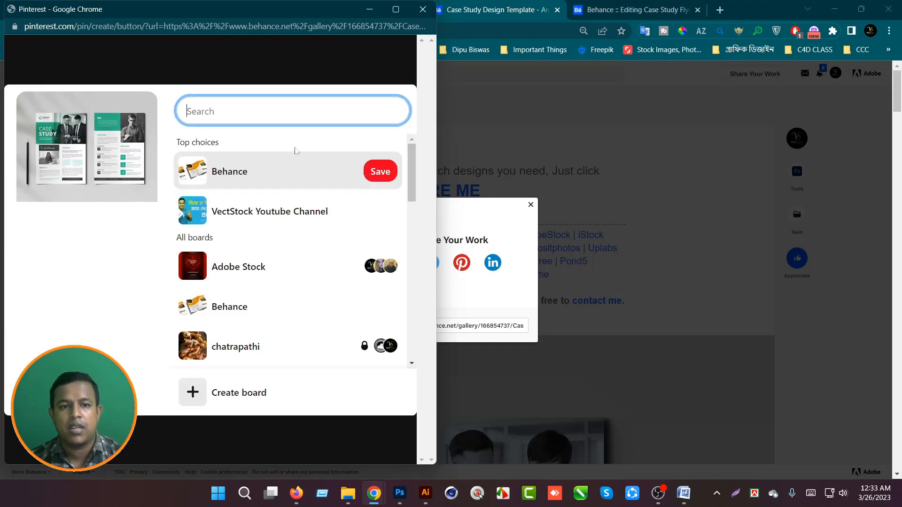
left_click(389, 172)
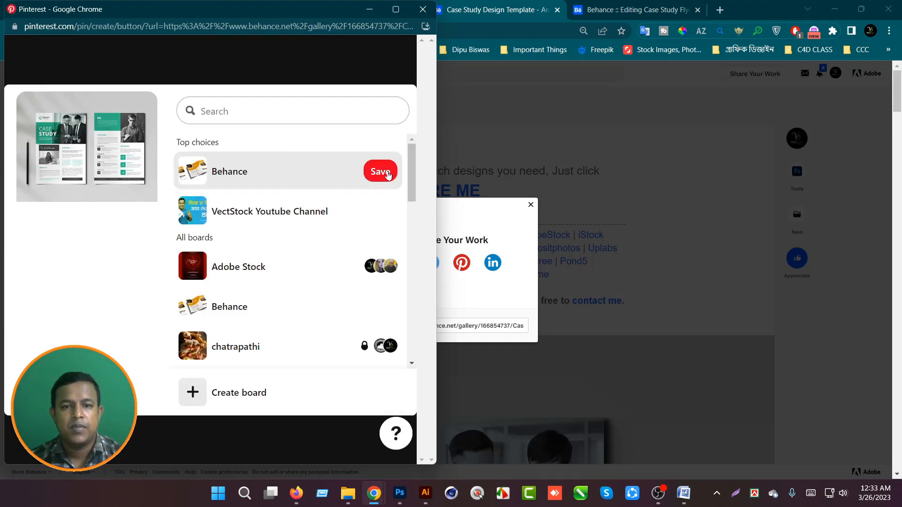
left_click(420, 14)
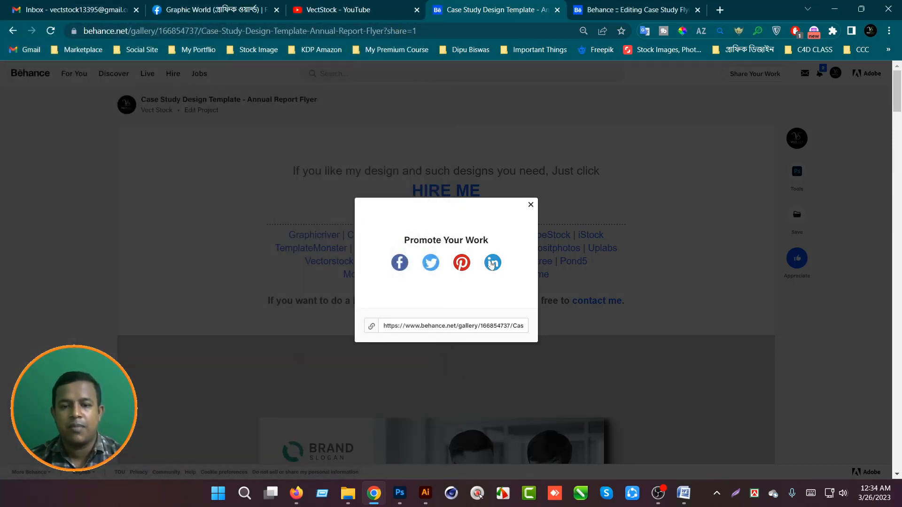
left_click(531, 205)
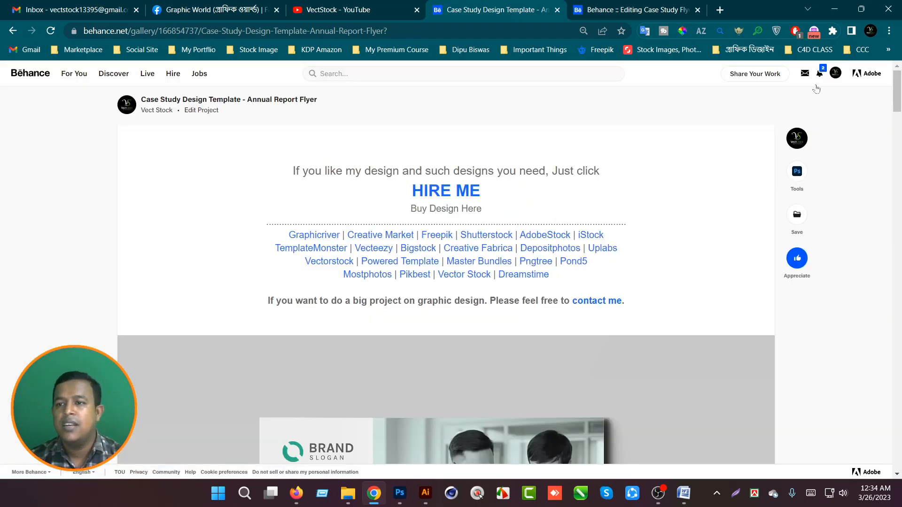
Open the account's own Behance profile page and close the browser tab still editing the other case study flyer project.
left_click(835, 73)
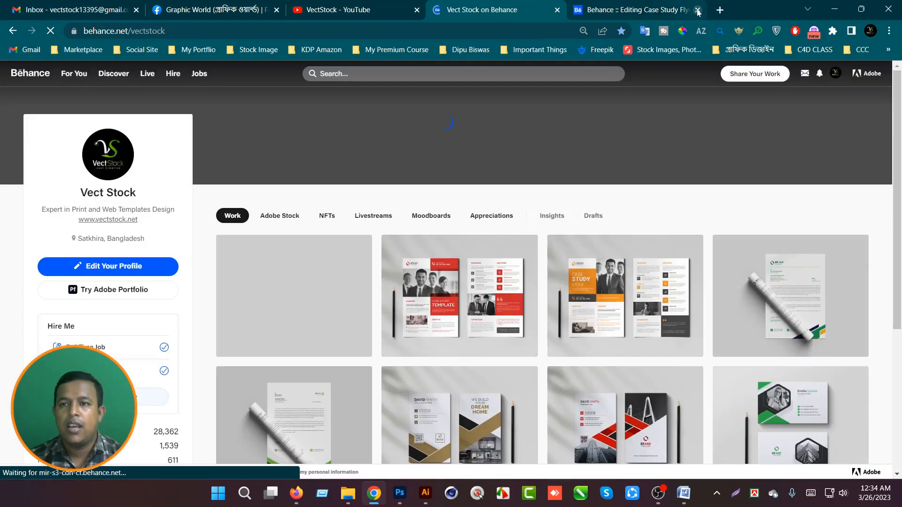
left_click(698, 11)
left_click(512, 97)
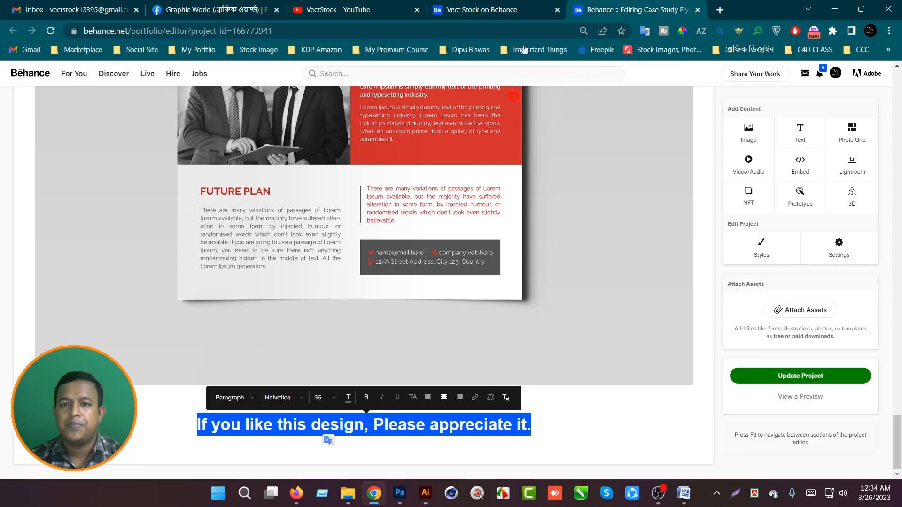